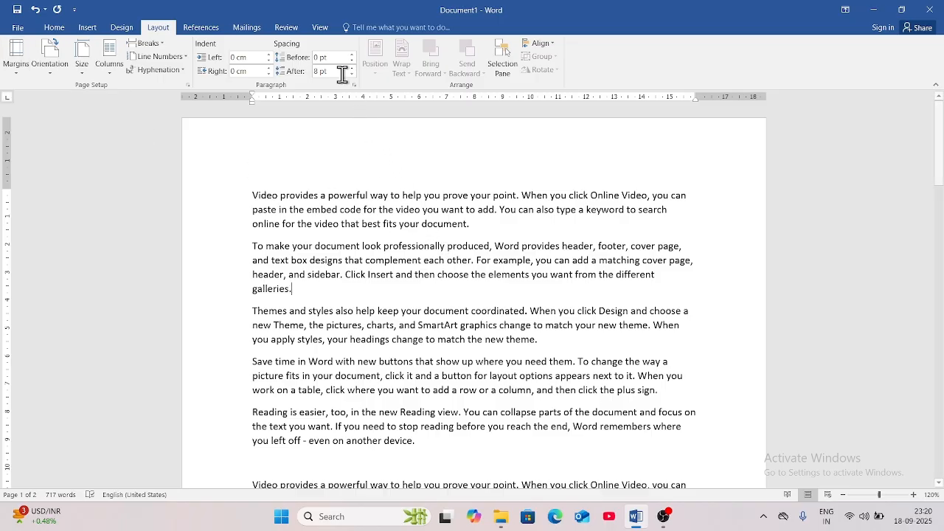
Turn on Gridlines in the View tab and scroll through the sample text to inspect them.
left_click(321, 30)
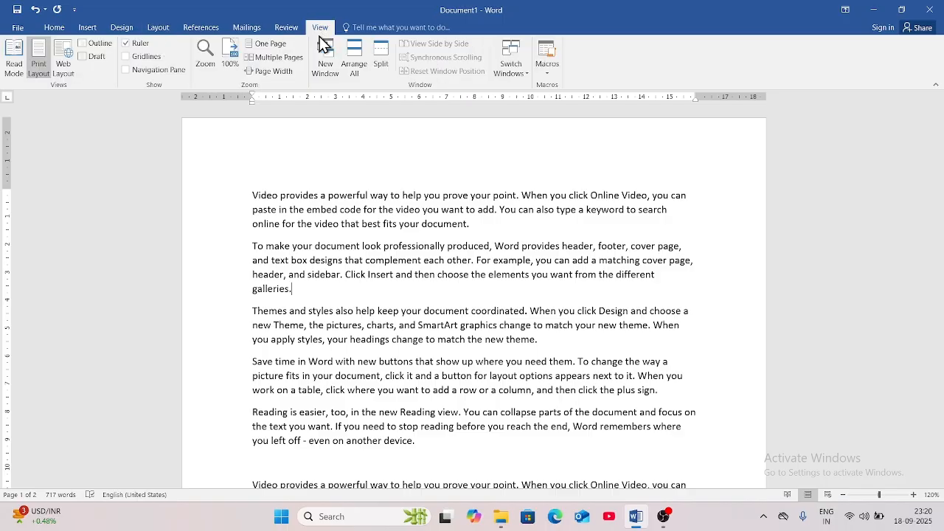
left_click(127, 59)
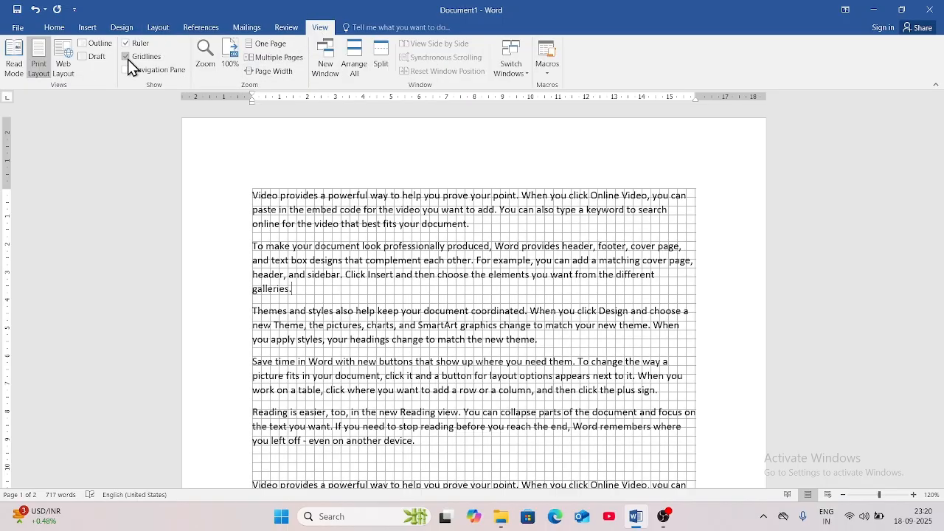
scroll(350, 233, "down", 3)
scroll(350, 233, "up", 4)
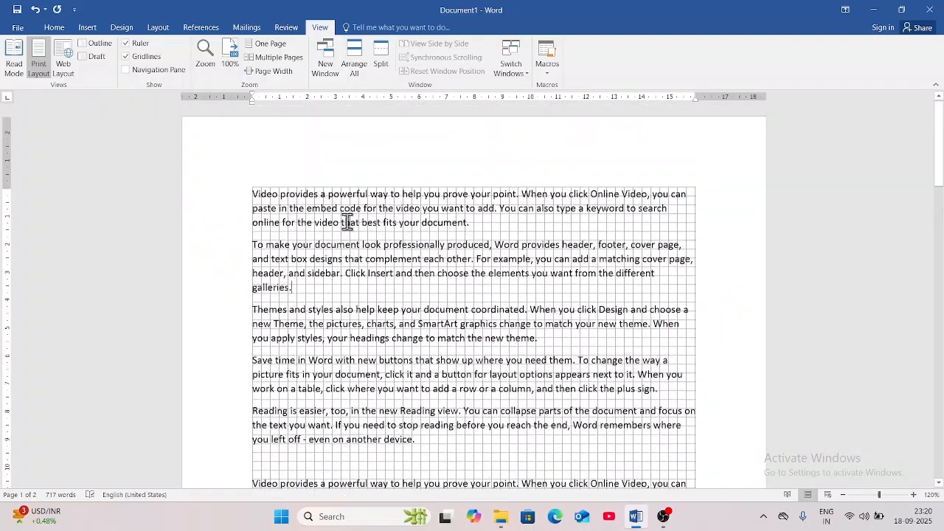
scroll(480, 327, "down", 6)
scroll(480, 327, "down", 8)
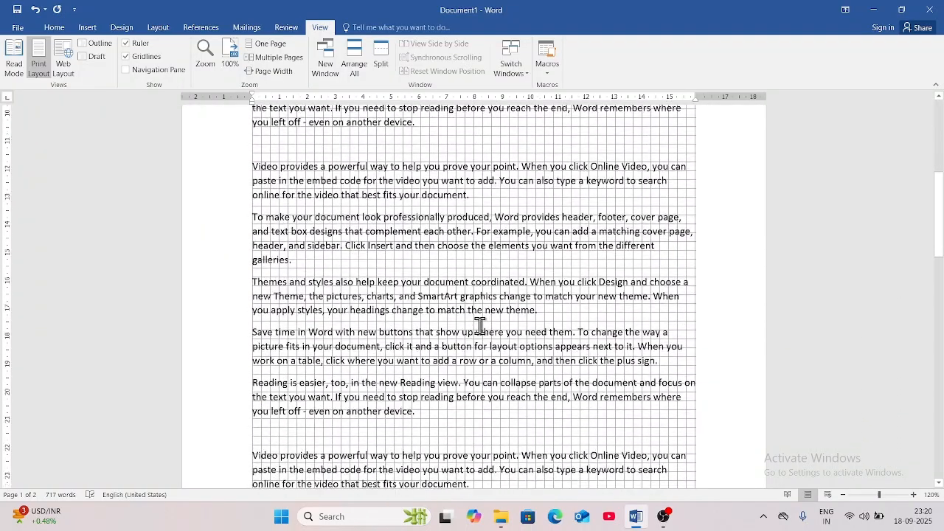
scroll(480, 327, "up", 2)
scroll(480, 327, "up", 10)
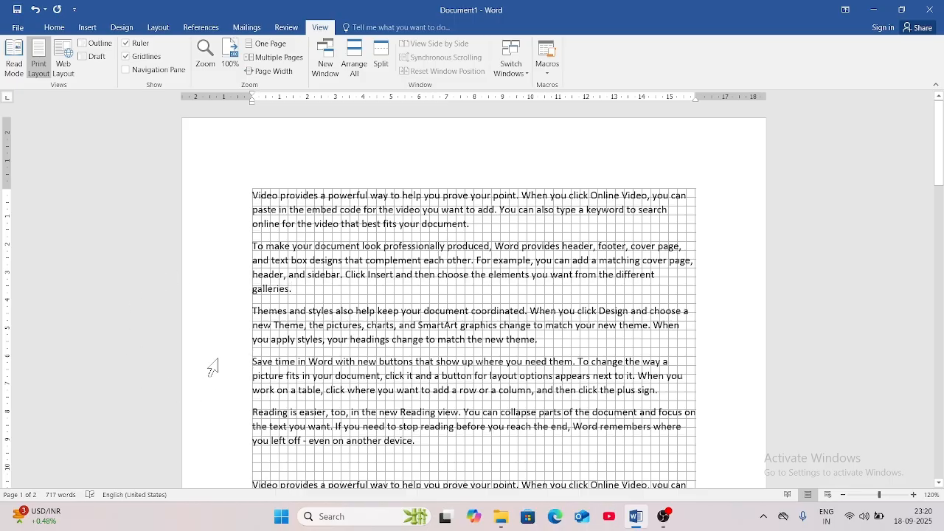
scroll(442, 374, "down", 5)
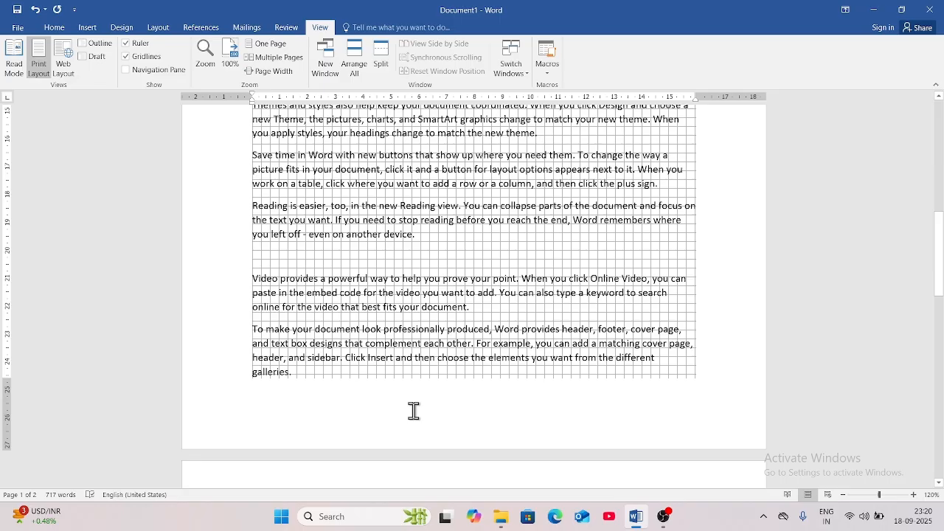
scroll(414, 411, "down", 8)
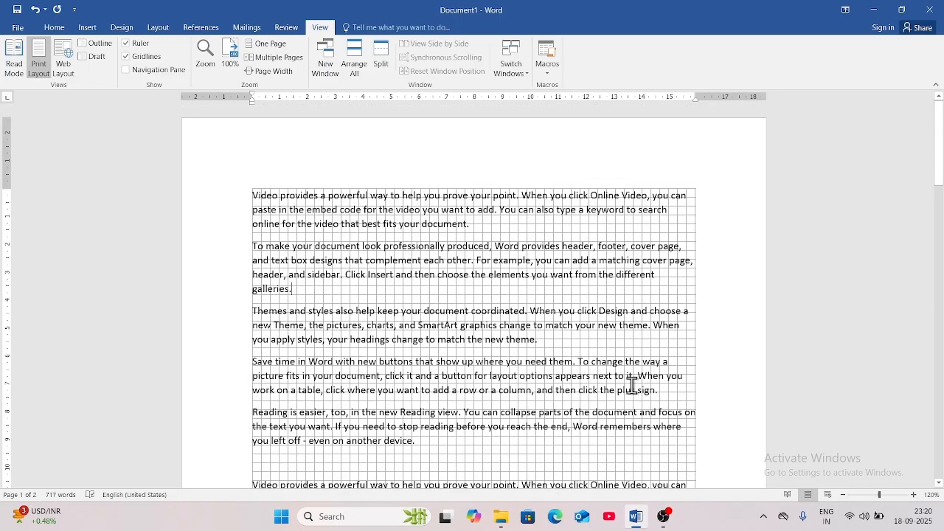
Apply the Normal margin preset.
left_click(162, 29)
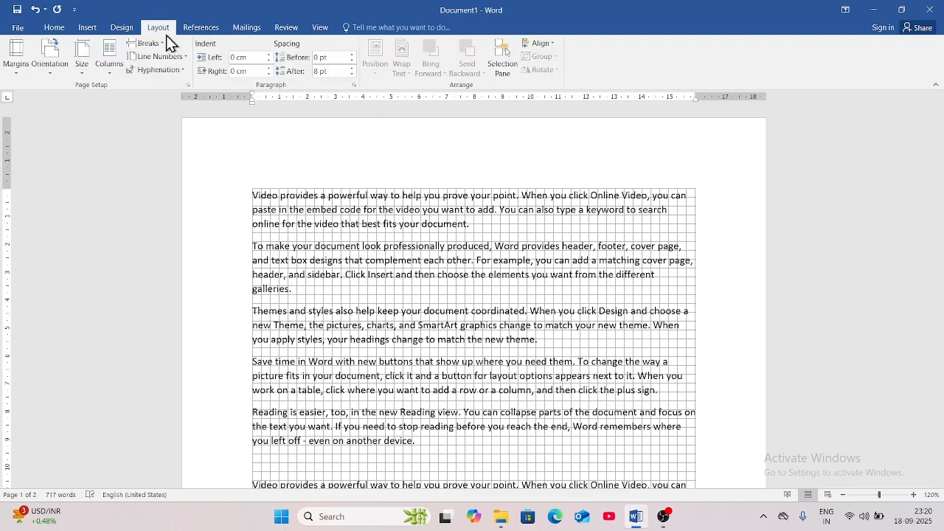
left_click(15, 71)
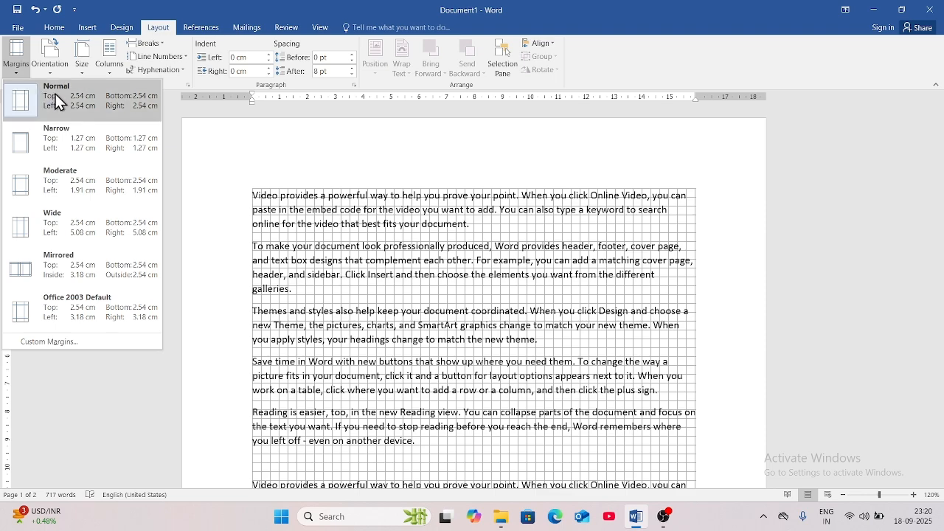
left_click(89, 108)
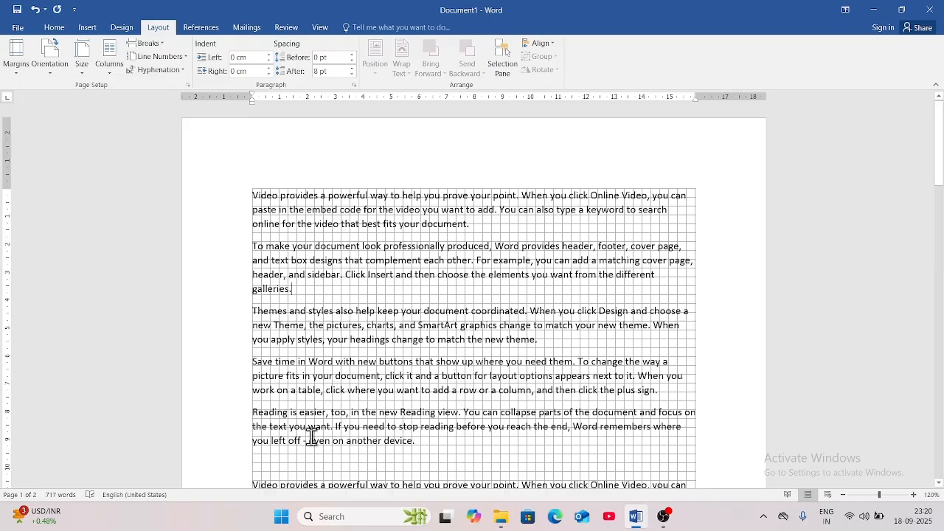
Turn the View gridlines off again.
left_click(322, 30)
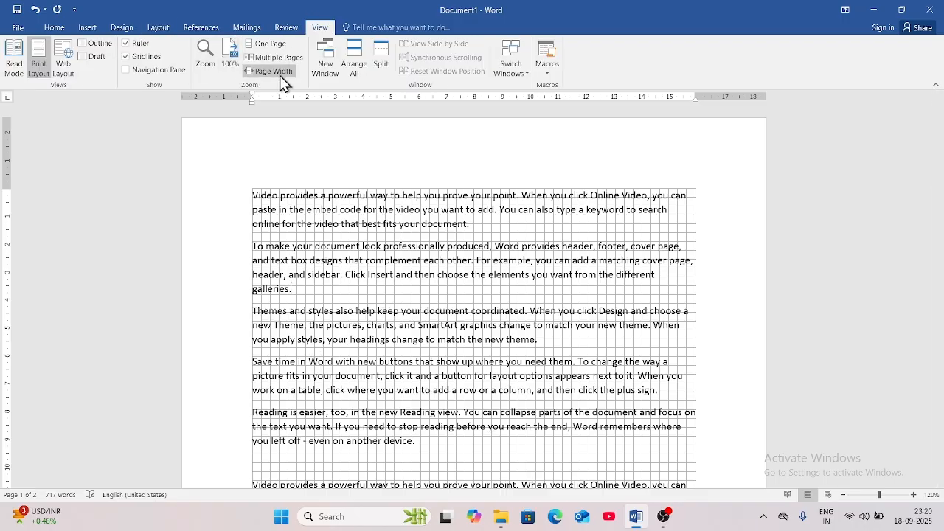
left_click(128, 58)
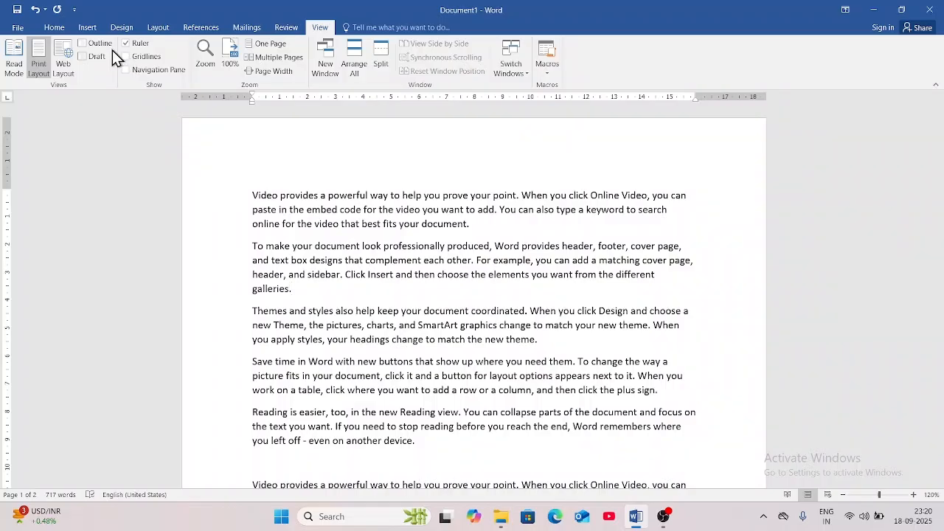
left_click(159, 31)
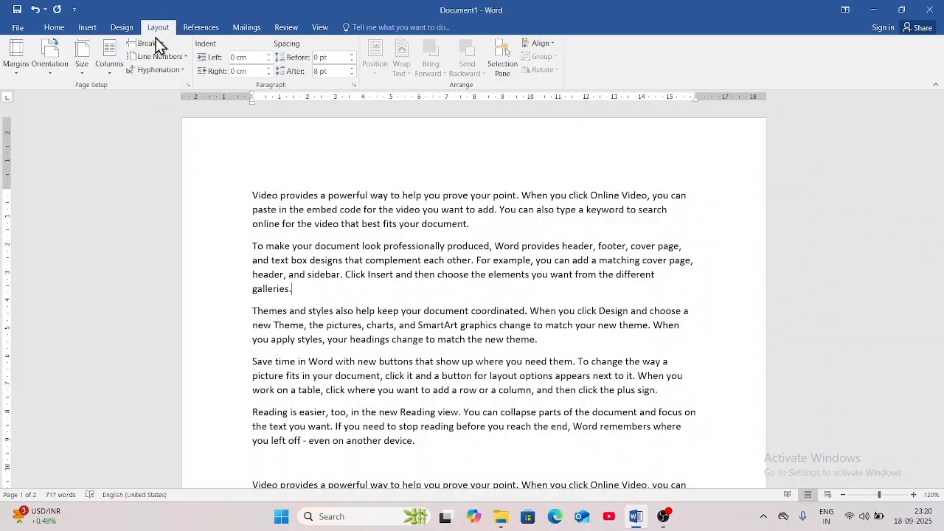
Apply Narrow margins and scroll to check the wider text column.
left_click(13, 71)
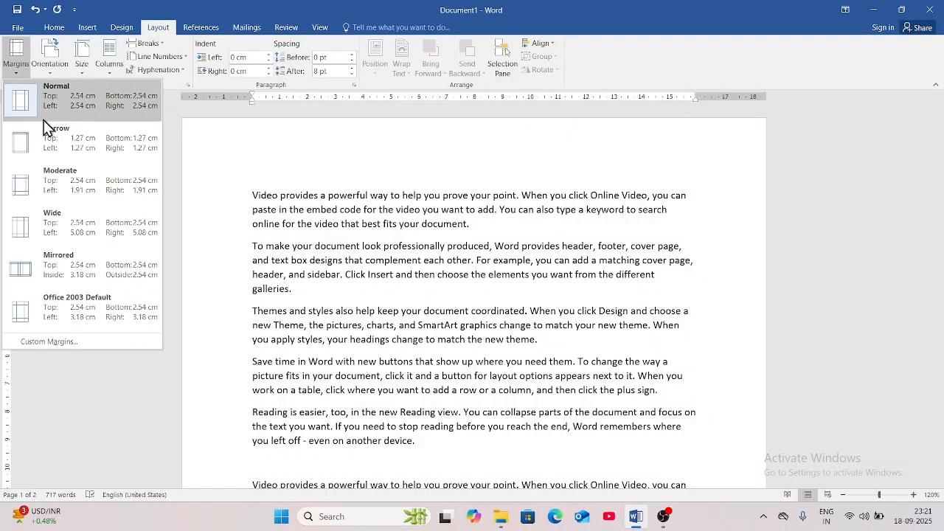
left_click(54, 140)
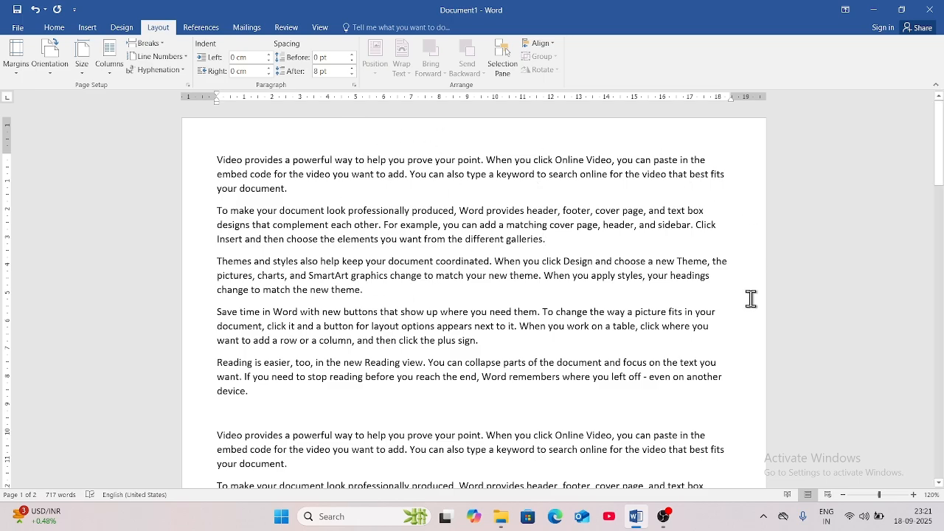
scroll(749, 308, "down", 2)
scroll(749, 308, "down", 3)
scroll(748, 308, "up", 5)
Switch to the Wide margin preset, with 5.08 cm left and right margins.
left_click(20, 70)
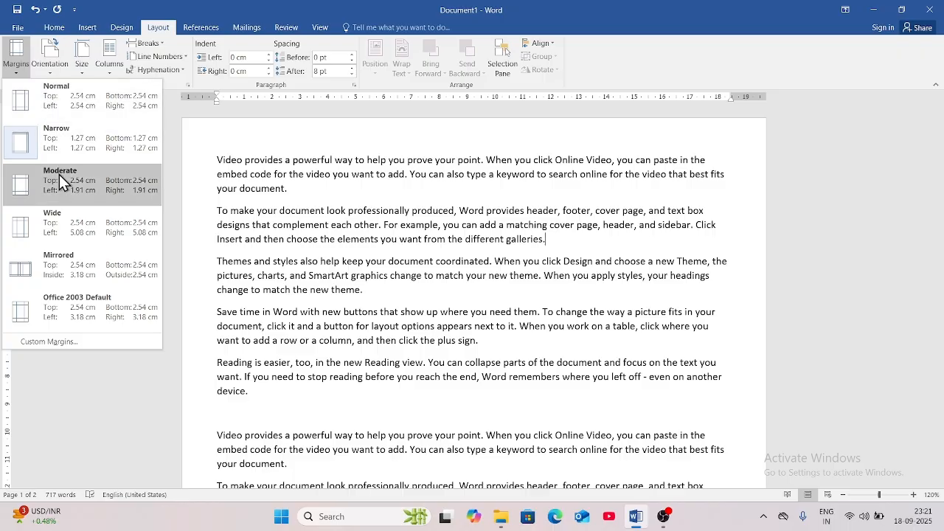
left_click(61, 243)
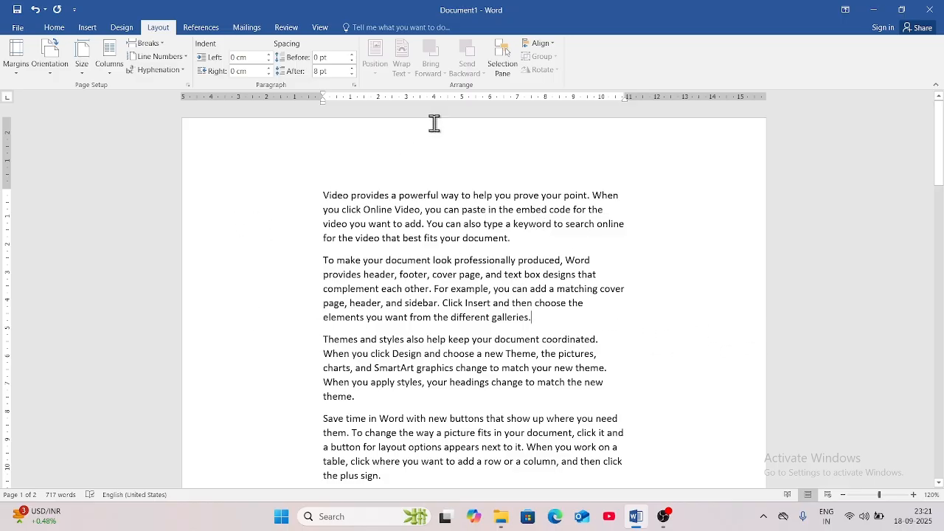
scroll(476, 271, "down", 6)
scroll(413, 194, "up", 6)
left_click(12, 76)
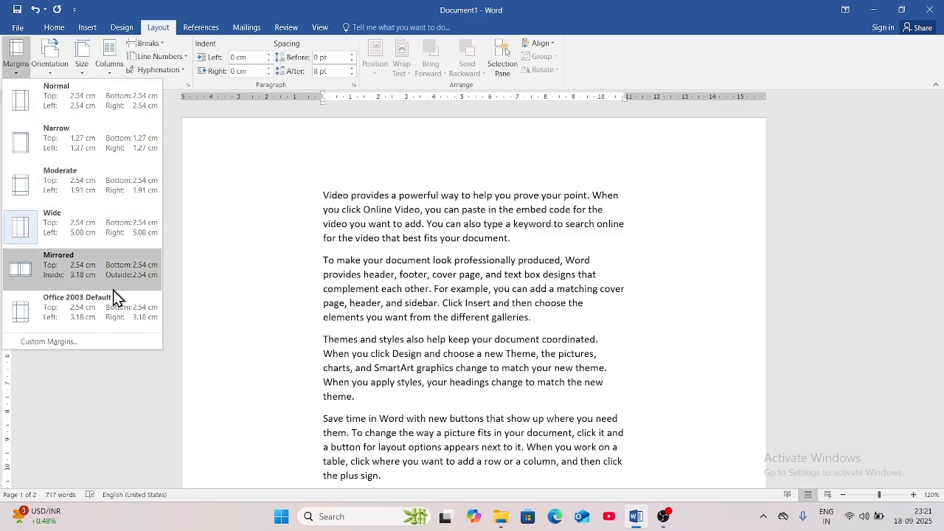
In Custom Margins, lower the Top and Bottom margins to 2 cm.
left_click(62, 341)
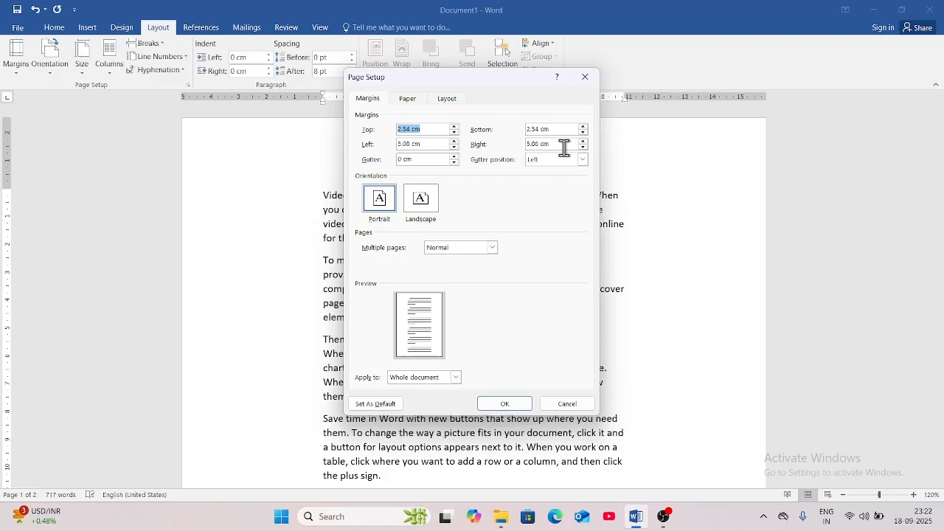
left_click(454, 133)
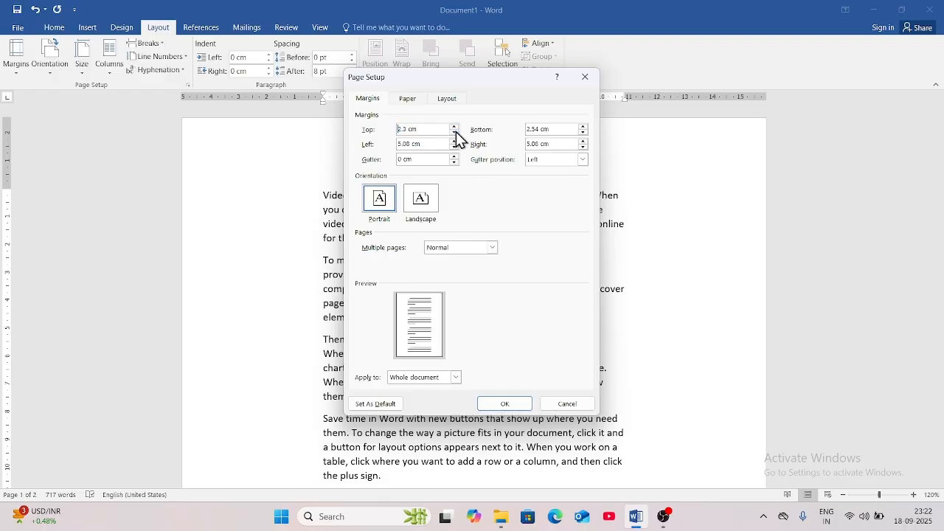
left_click(454, 133)
left_click(454, 132)
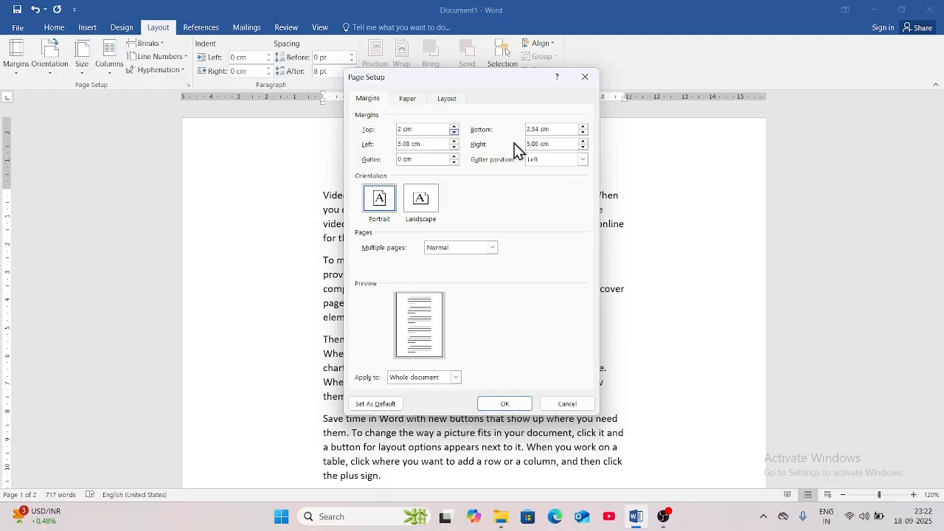
left_click(583, 133)
Bring the Left margin to 2 cm and begin editing the Right margin value.
left_click(454, 147)
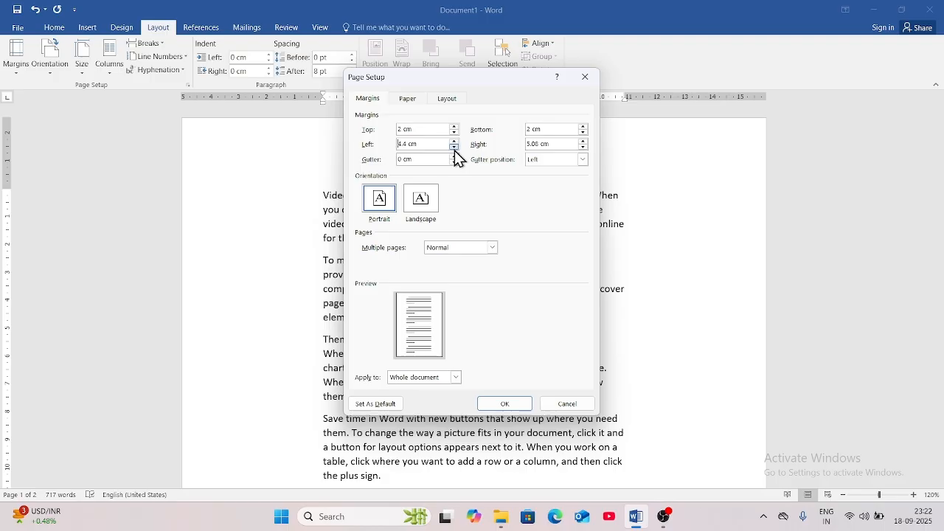
left_click(454, 148)
left_click(454, 147)
left_click(454, 148)
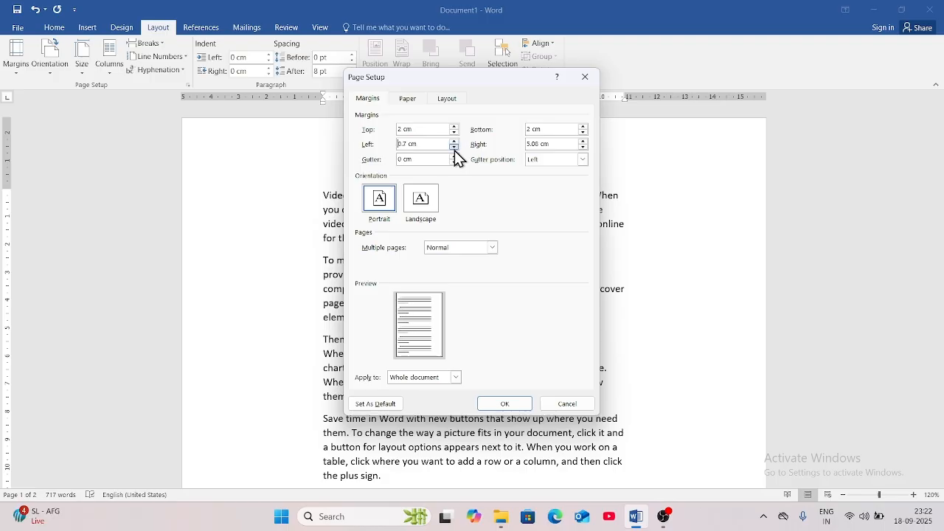
left_click(455, 144)
left_click(454, 142)
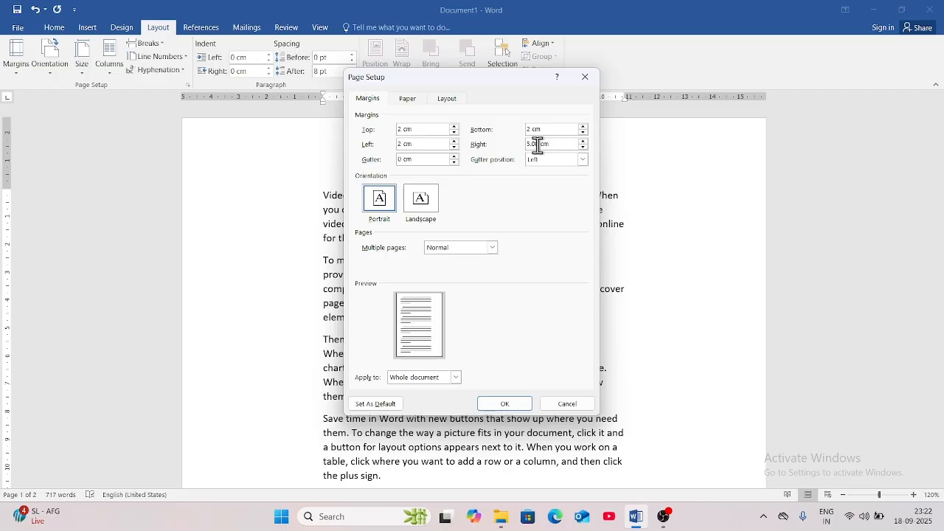
key("BackSpace")
key("BackSpace")
Apply the 2 cm custom margins and scroll to review the page.
left_click(508, 403)
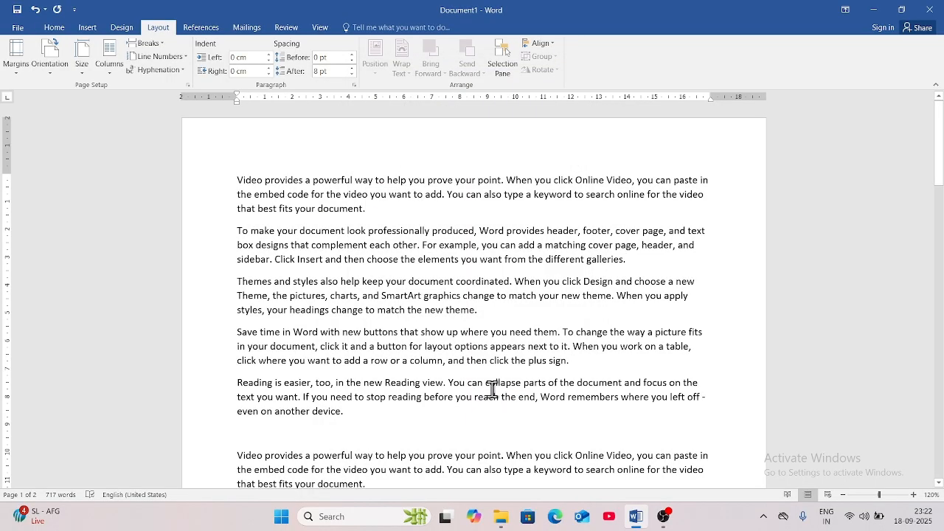
scroll(718, 360, "down", 6)
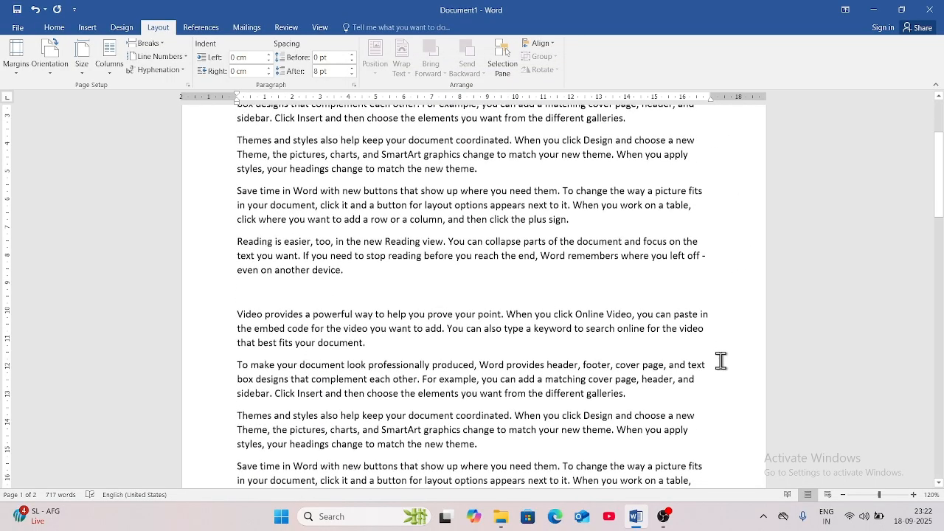
scroll(718, 362, "up", 4)
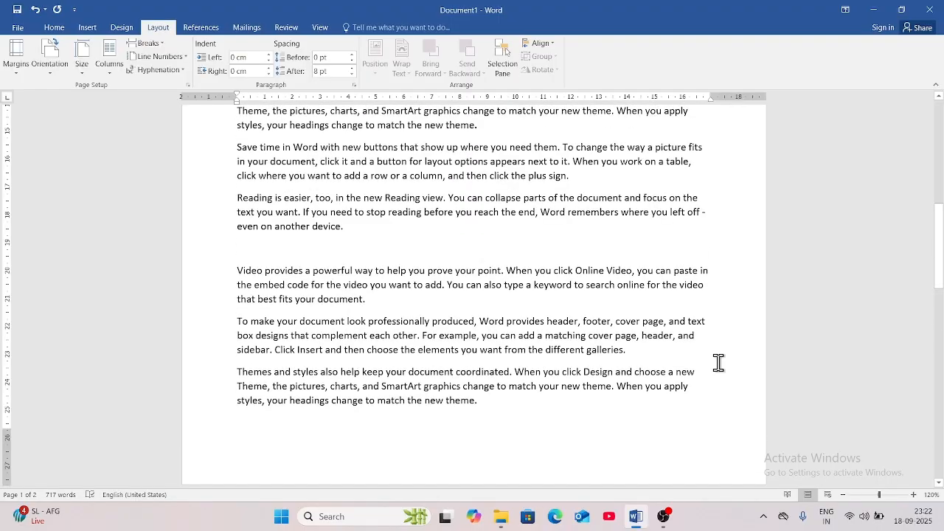
scroll(718, 362, "up", 8)
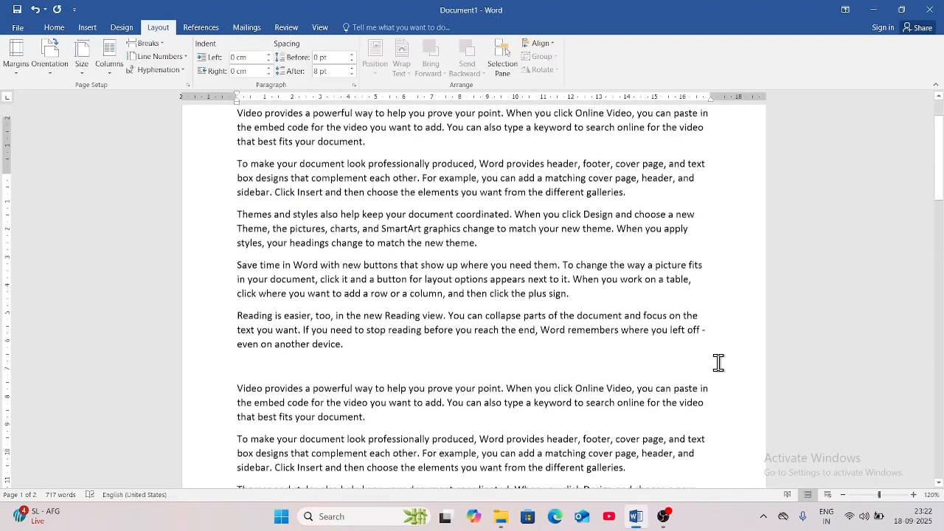
In Custom Margins, set Gutter to 1 cm with Gutter position Top and confirm.
left_click(20, 62)
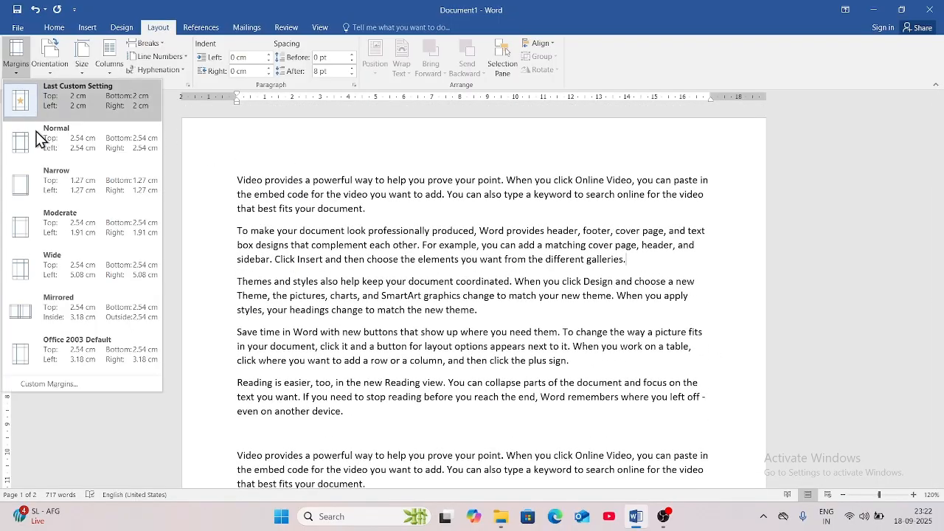
left_click(62, 387)
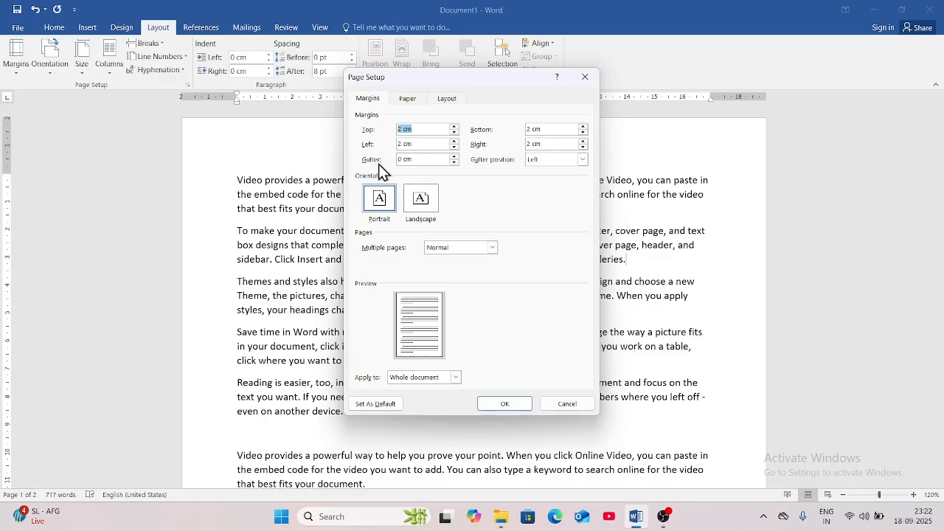
left_click(456, 156)
left_click(456, 158)
left_click(456, 158)
left_click(456, 158)
left_click(456, 158)
left_click(457, 158)
left_click(457, 158)
left_click(456, 158)
left_click(456, 157)
left_click(583, 160)
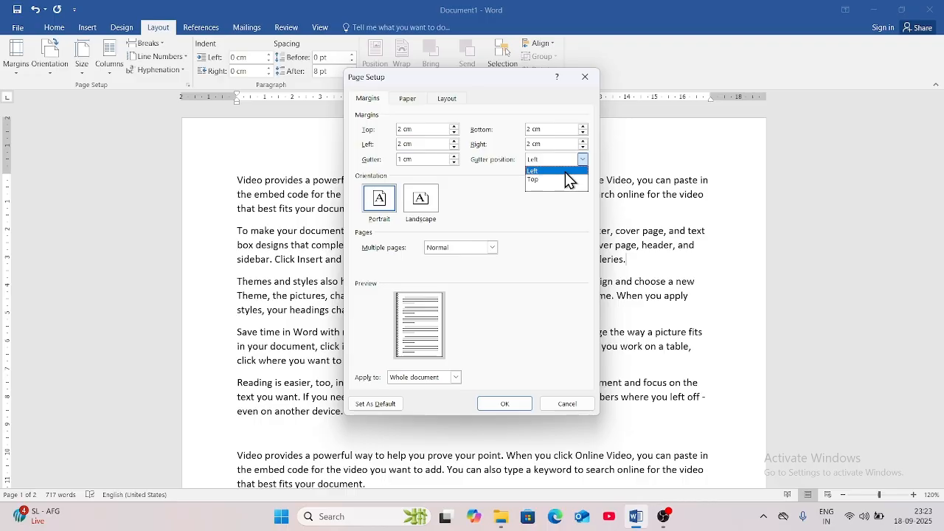
left_click(565, 180)
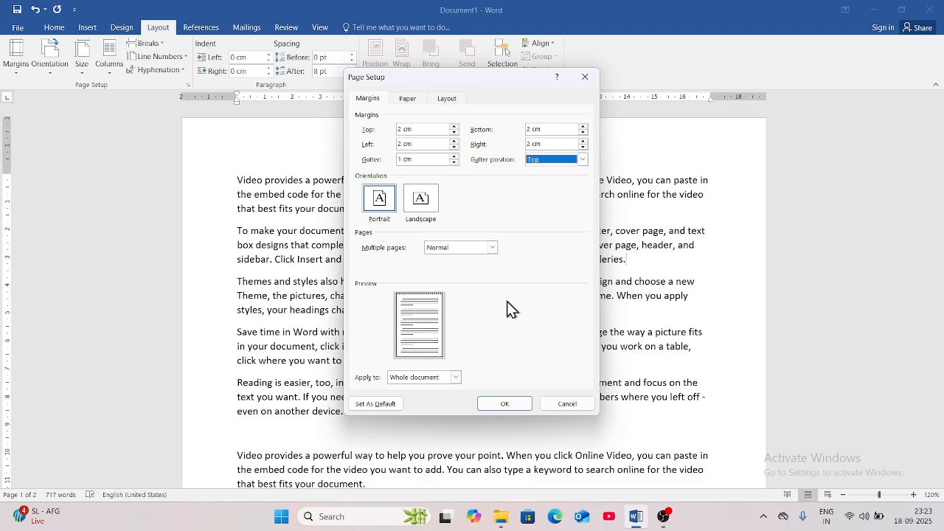
left_click(506, 406)
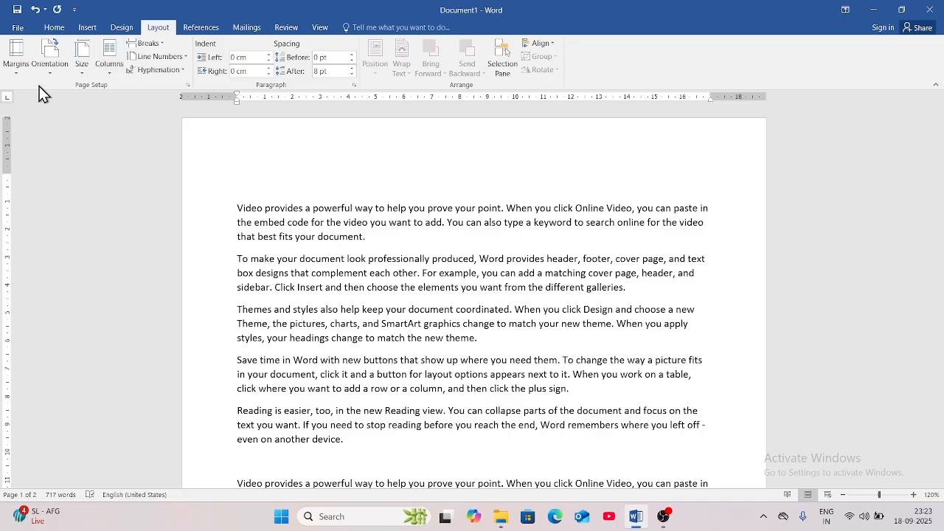
left_click(53, 74)
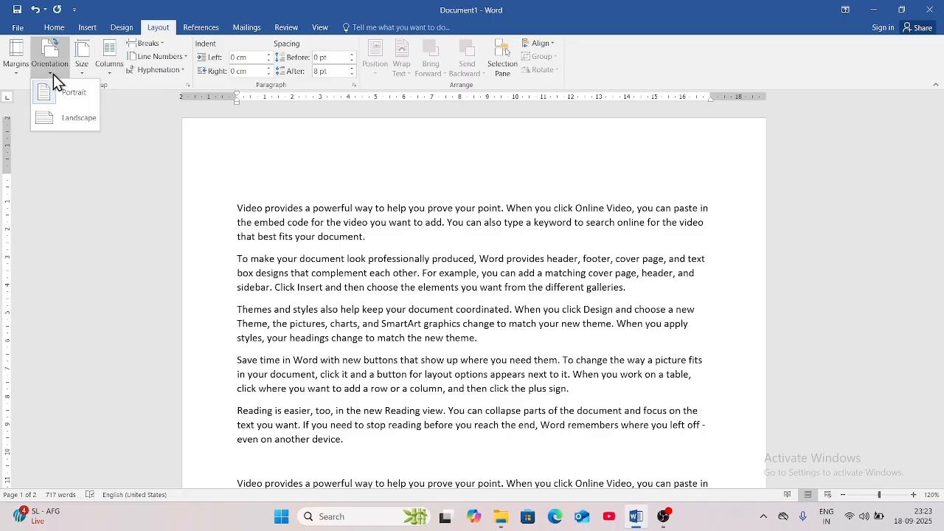
left_click(67, 118)
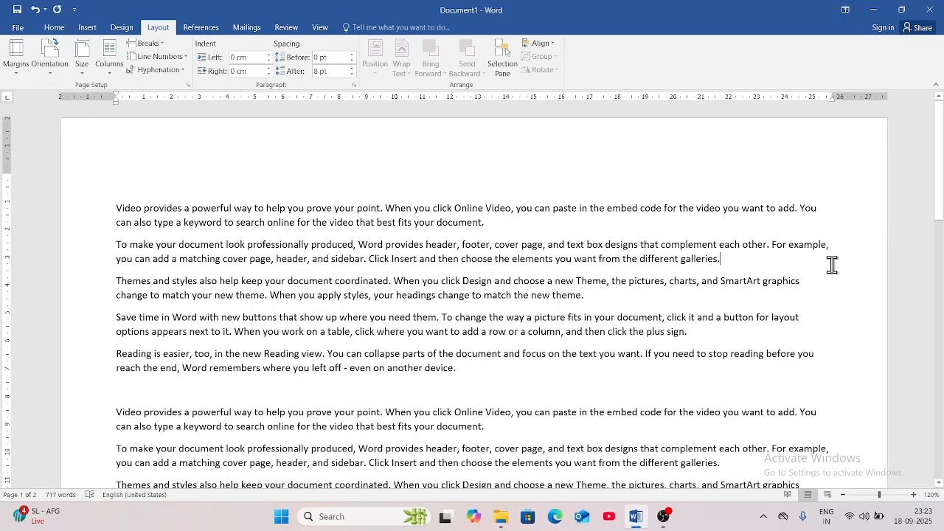
left_click(55, 72)
left_click(65, 102)
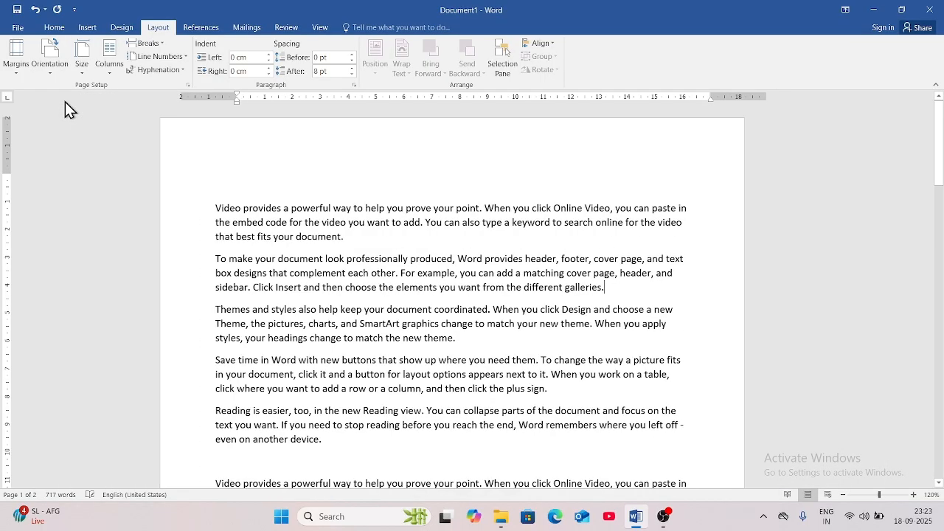
scroll(581, 296, "down", 4)
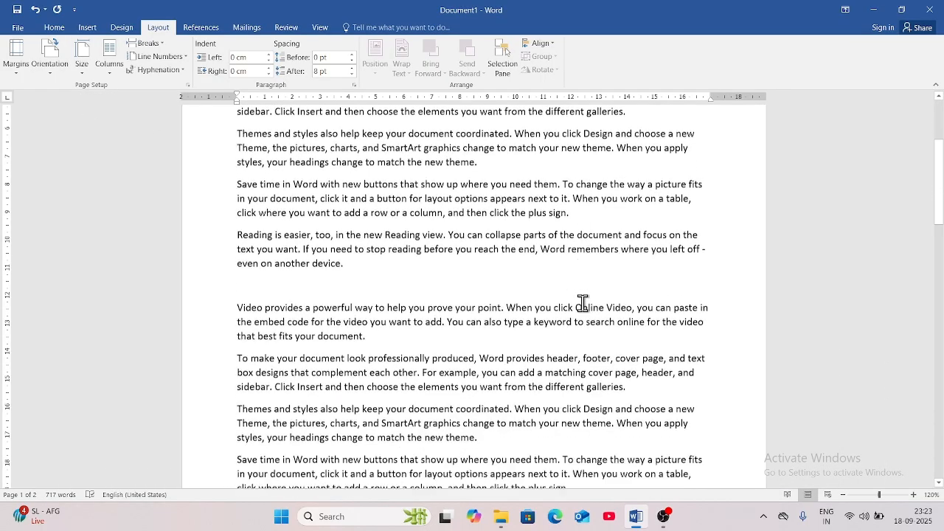
scroll(583, 302, "down", 8)
scroll(582, 302, "up", 4)
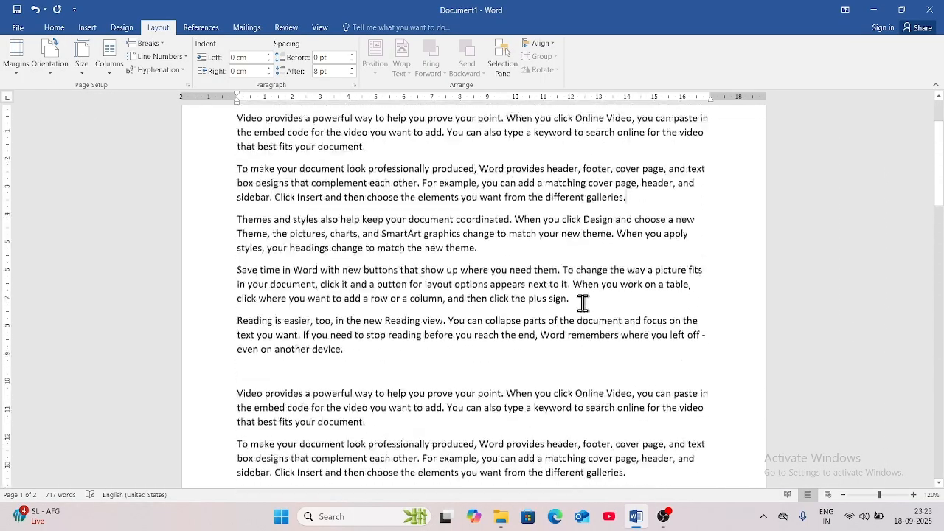
scroll(582, 302, "up", 2)
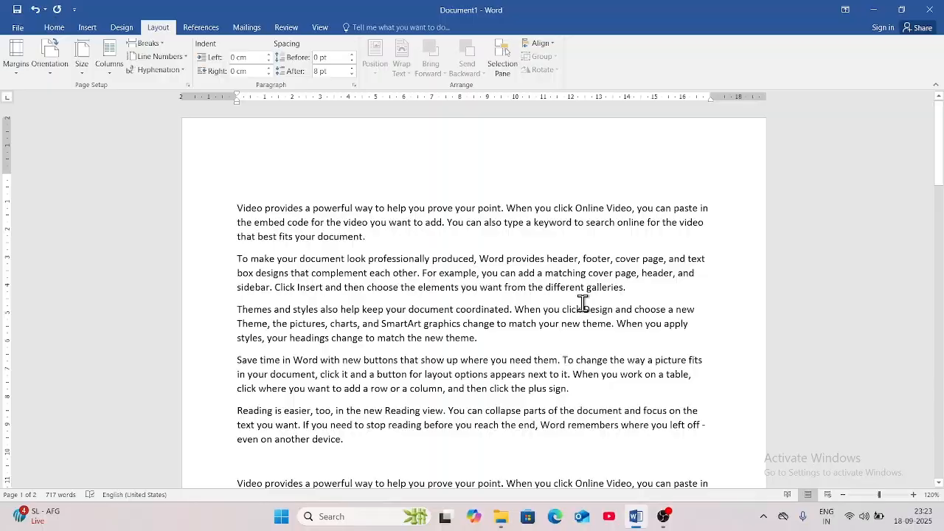
left_click(49, 73)
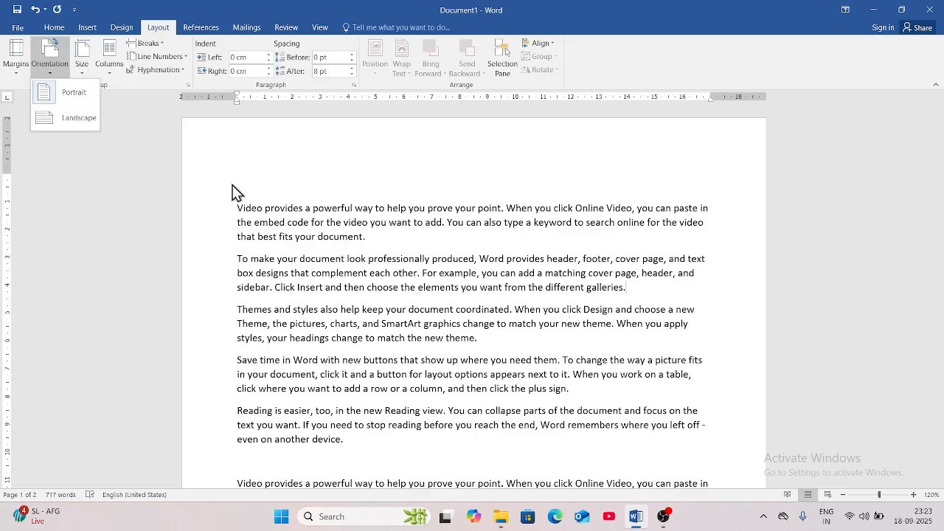
left_click(286, 272)
left_click(287, 272)
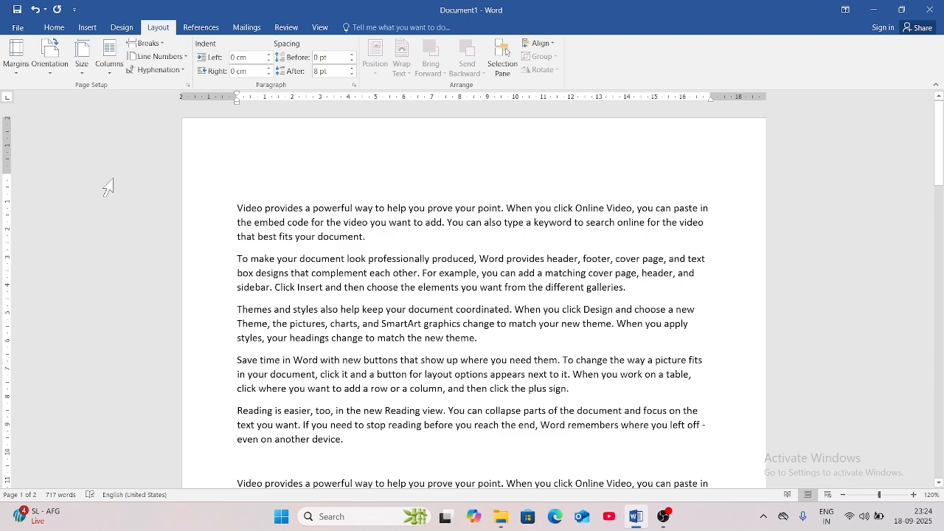
Try Letter paper size, then switch the page back to A4.
left_click(80, 76)
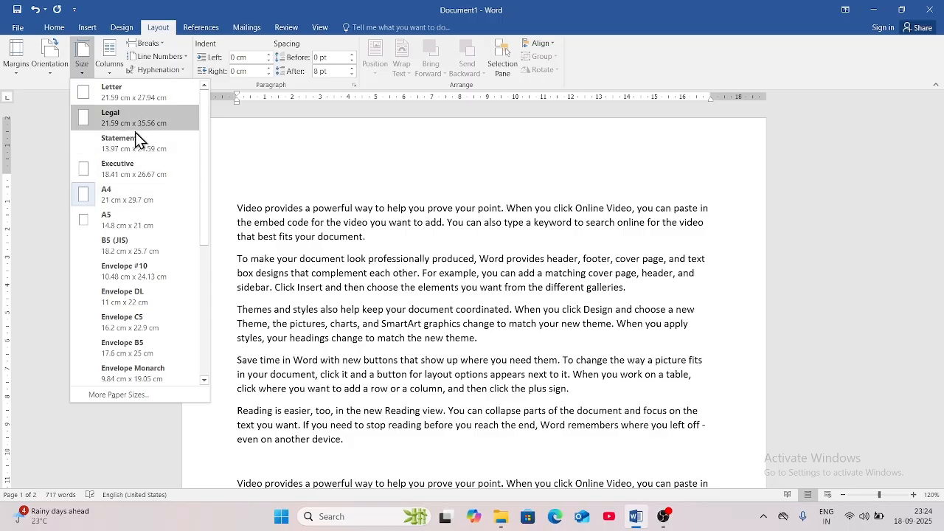
left_click(118, 96)
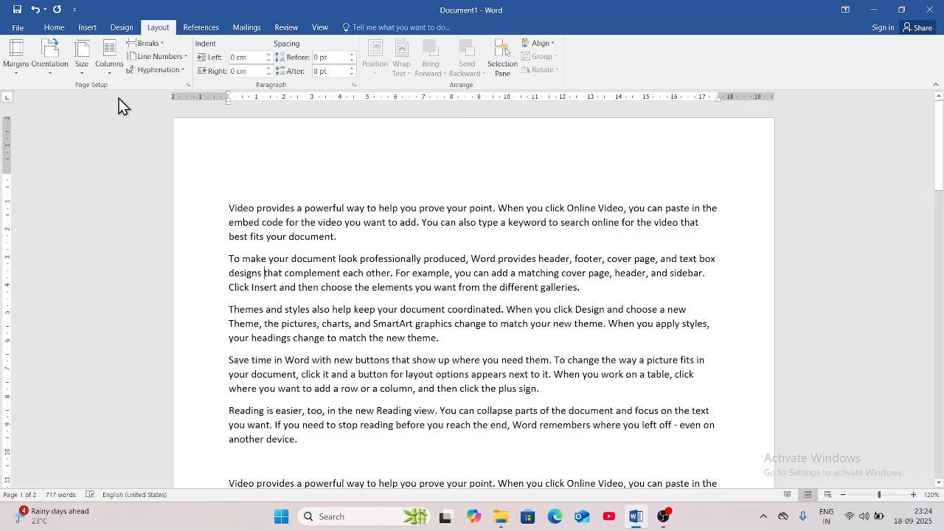
left_click(79, 70)
left_click(109, 195)
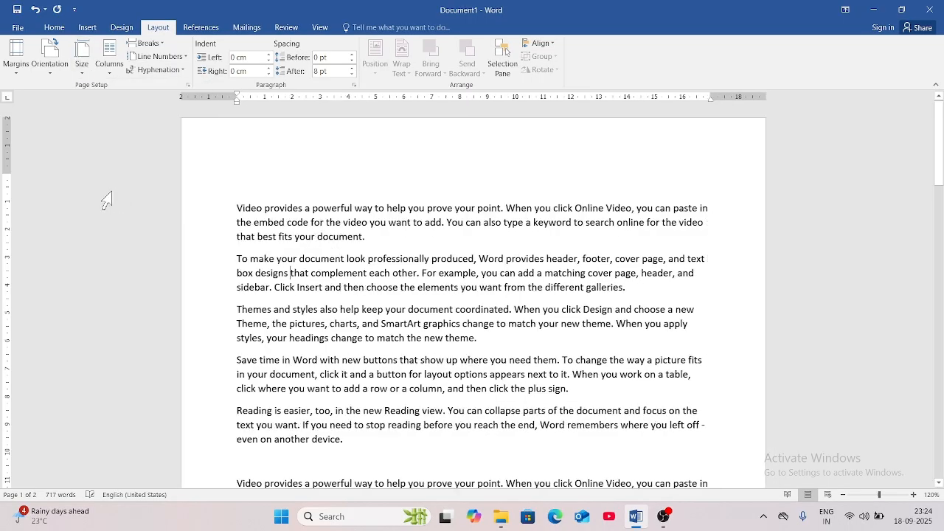
left_click(81, 70)
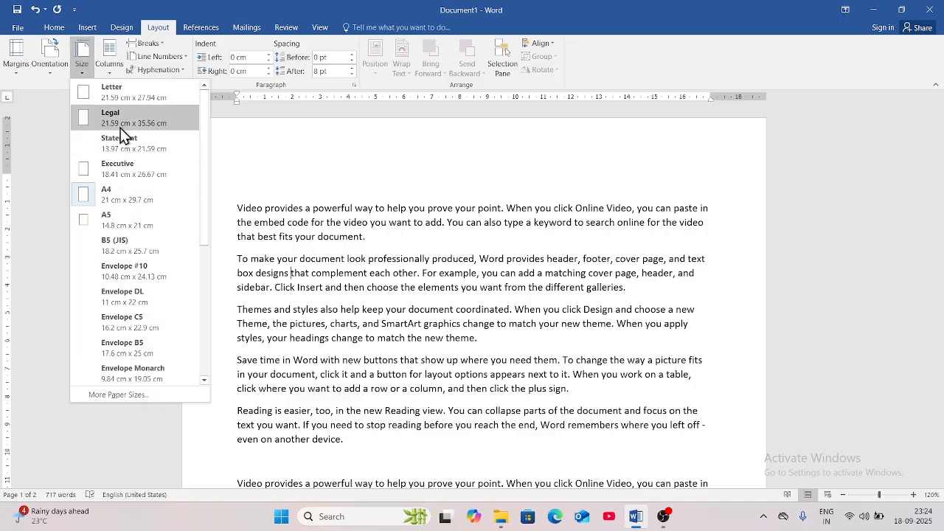
left_click(395, 263)
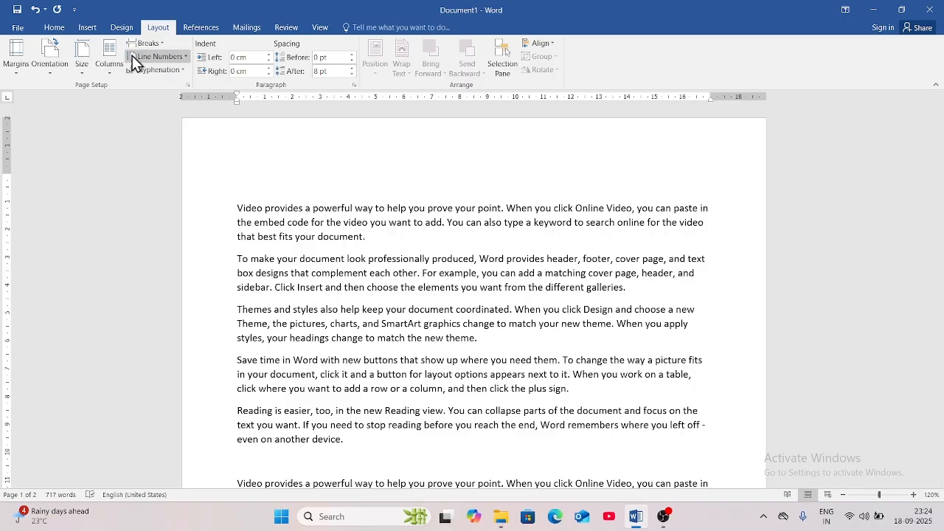
left_click(108, 74)
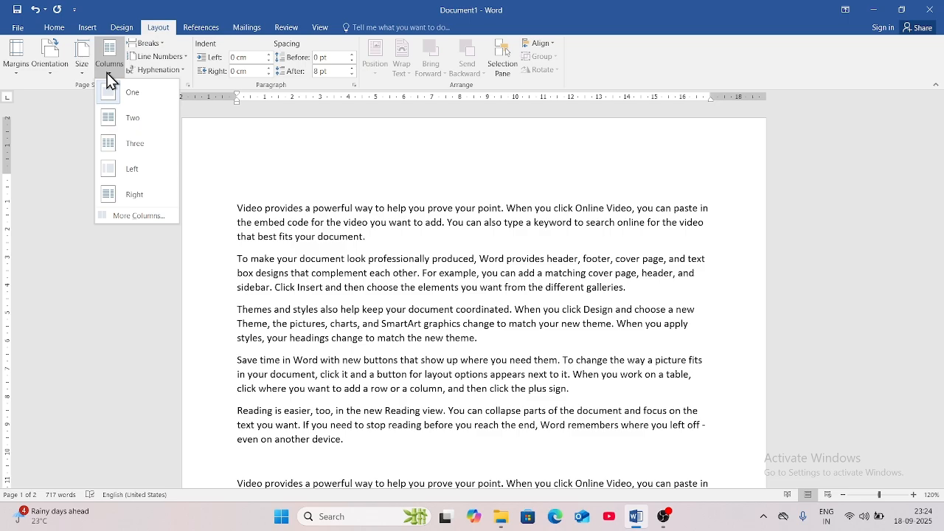
Try Two and then Three columns, then return the text to One column.
left_click(128, 117)
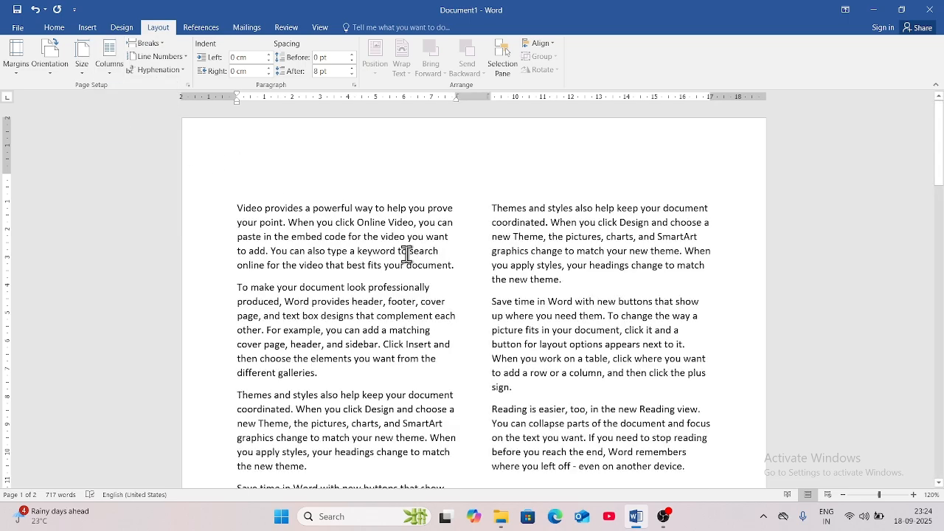
scroll(407, 254, "down", 4)
scroll(408, 366, "up", 4)
left_click(117, 75)
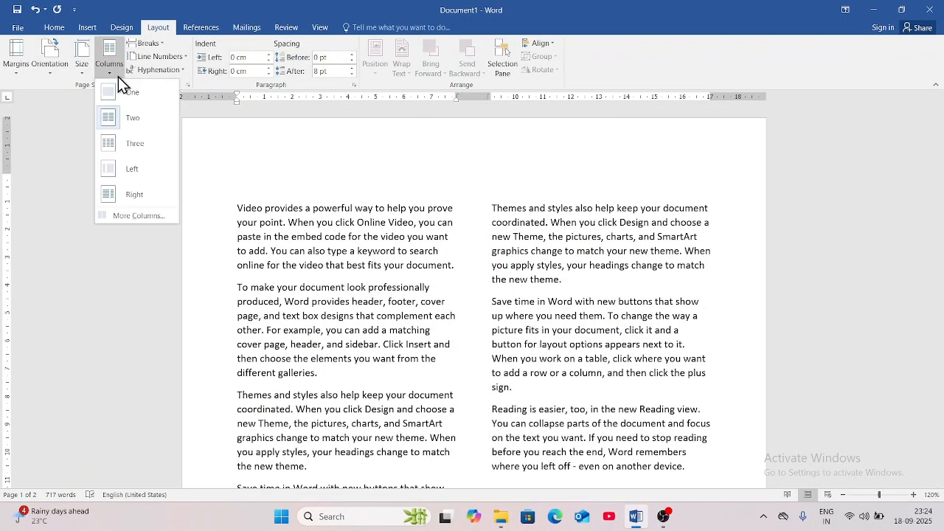
left_click(134, 148)
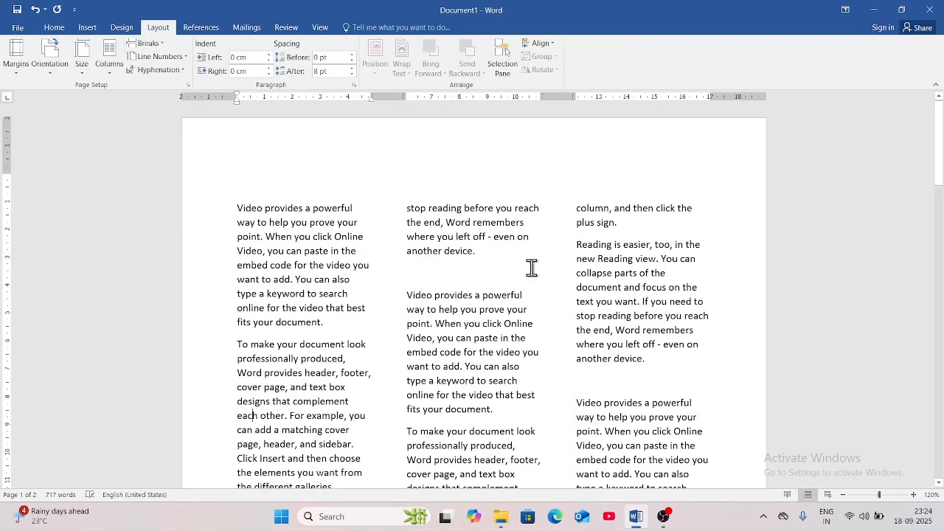
left_click(104, 75)
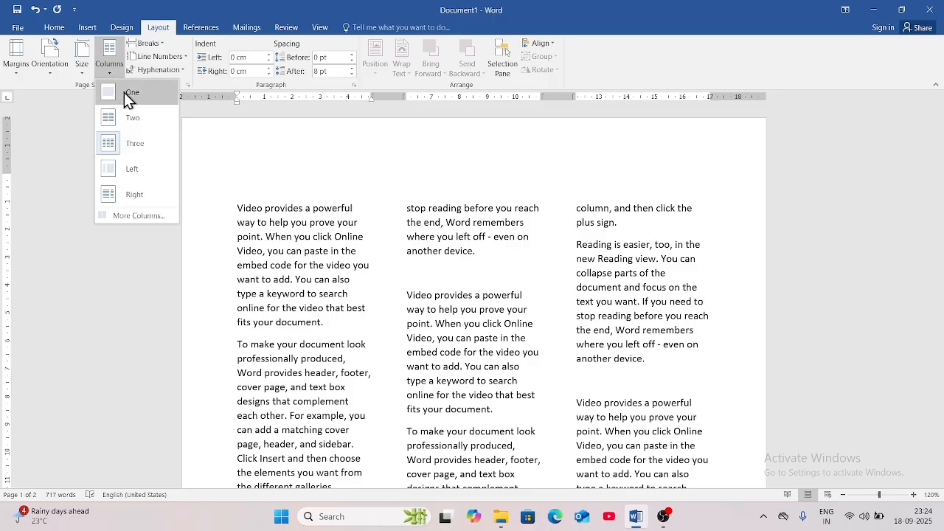
left_click(124, 93)
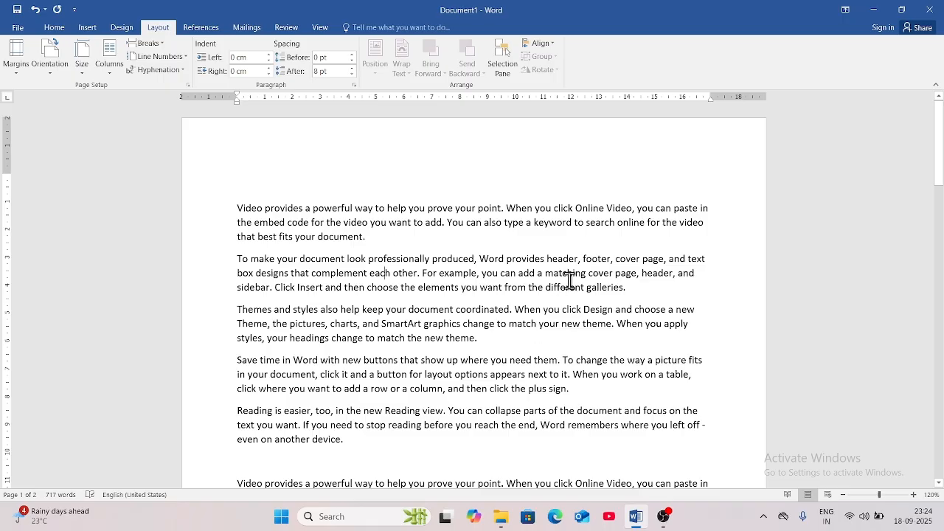
Try the Left column layout, then settle on the Right layout.
left_click(115, 76)
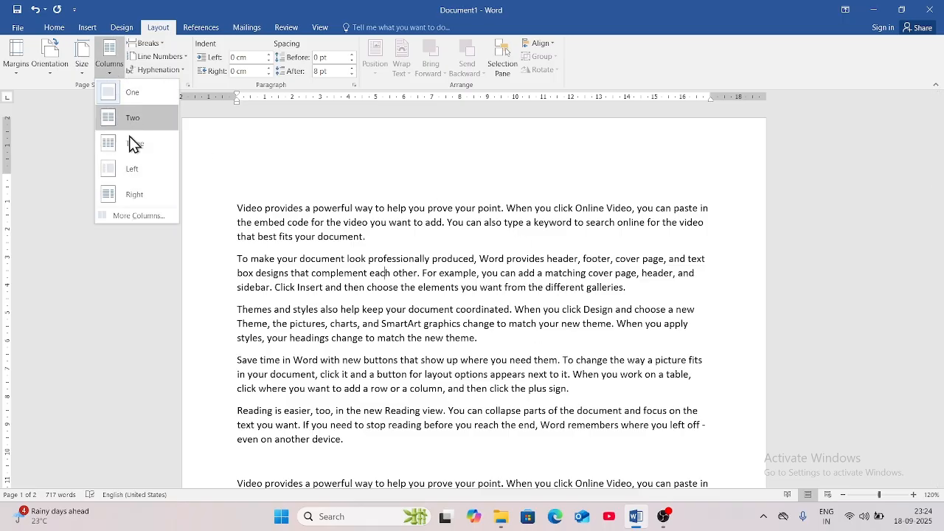
left_click(139, 170)
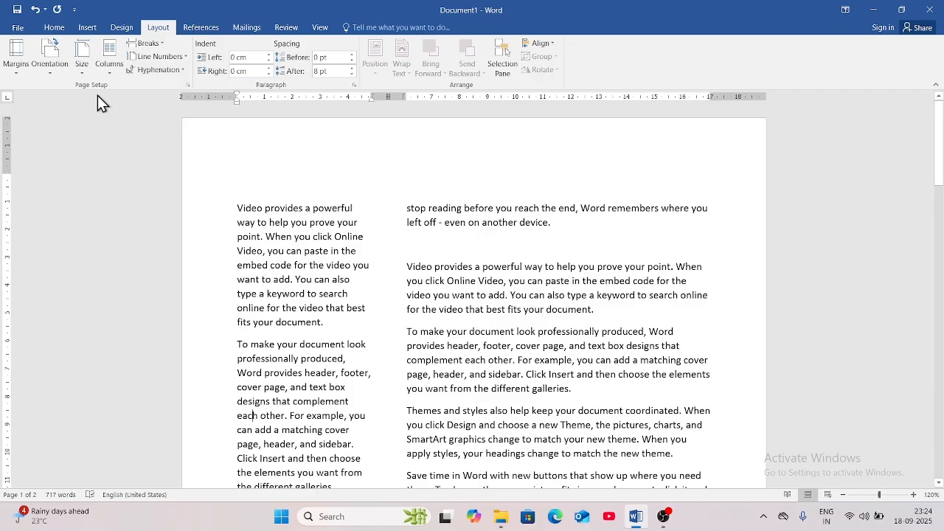
left_click(110, 65)
left_click(135, 193)
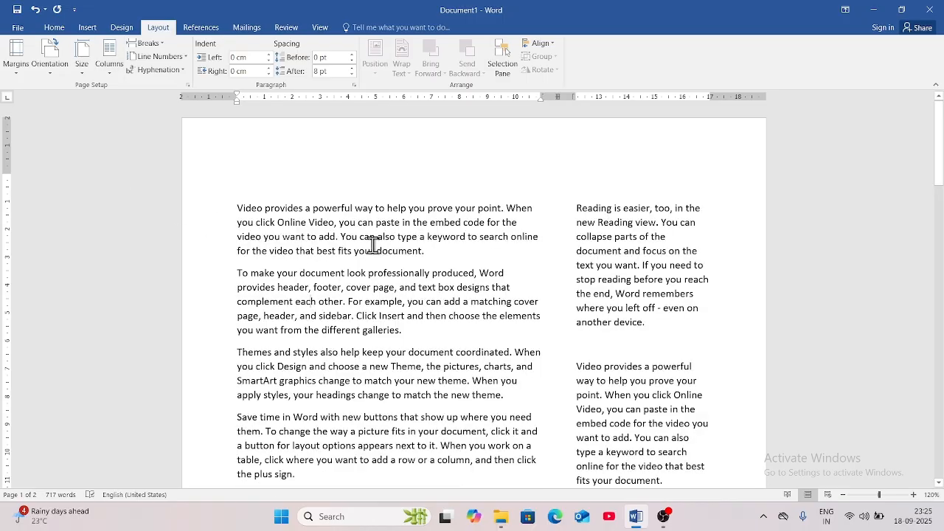
left_click(109, 70)
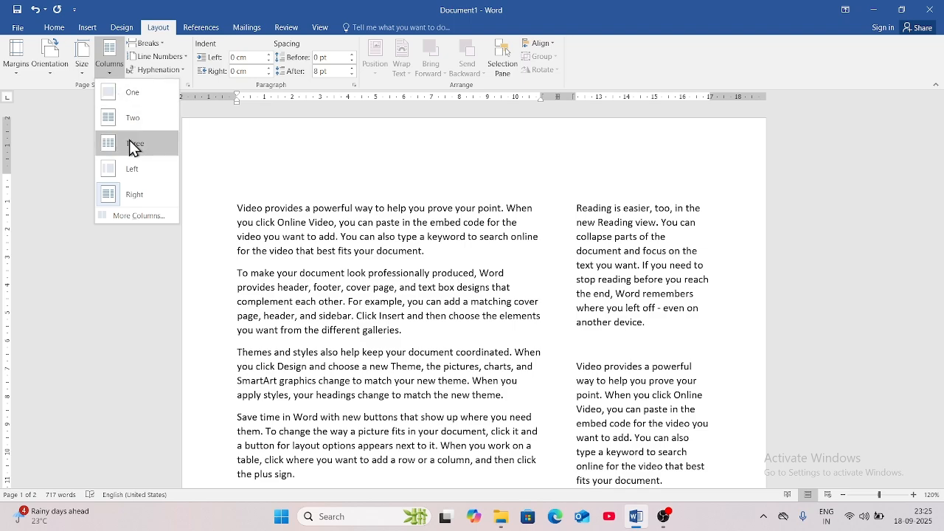
Apply 9 columns through the Columns dialog, then switch back to One column.
left_click(137, 215)
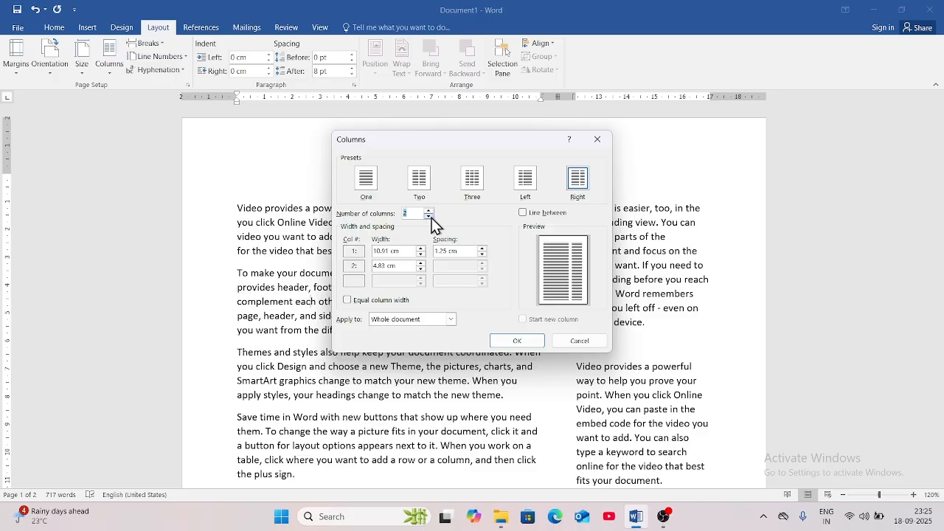
left_click(429, 211)
left_click(429, 211)
left_click(429, 211)
left_click(428, 210)
left_click(428, 211)
left_click(428, 211)
left_click(429, 211)
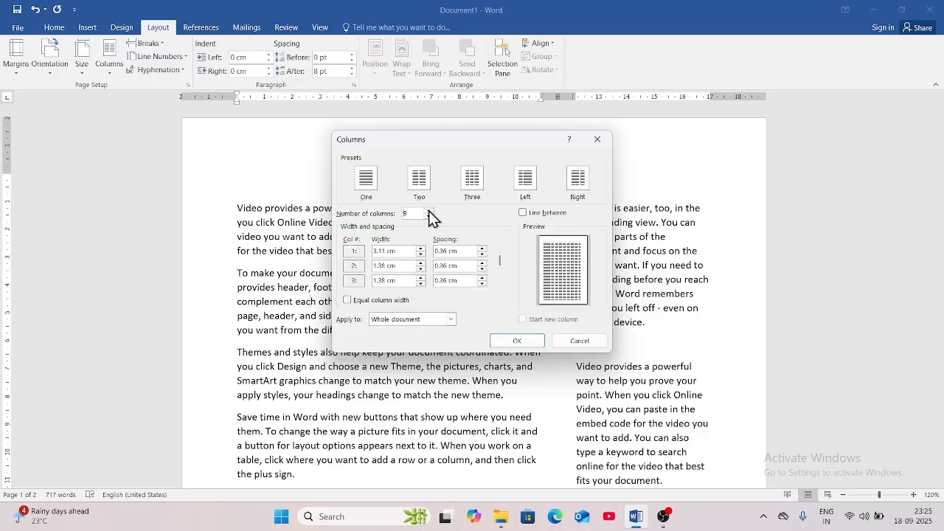
left_click(517, 340)
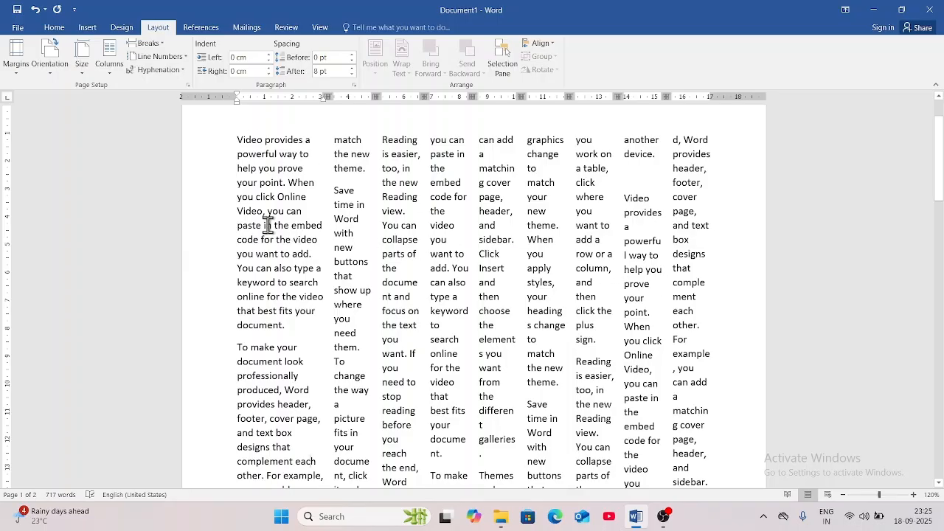
left_click(111, 63)
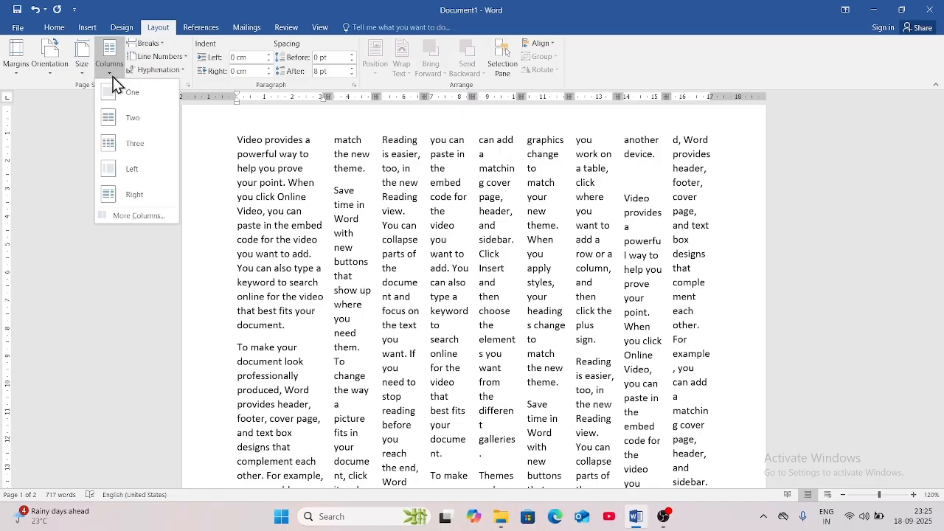
left_click(133, 94)
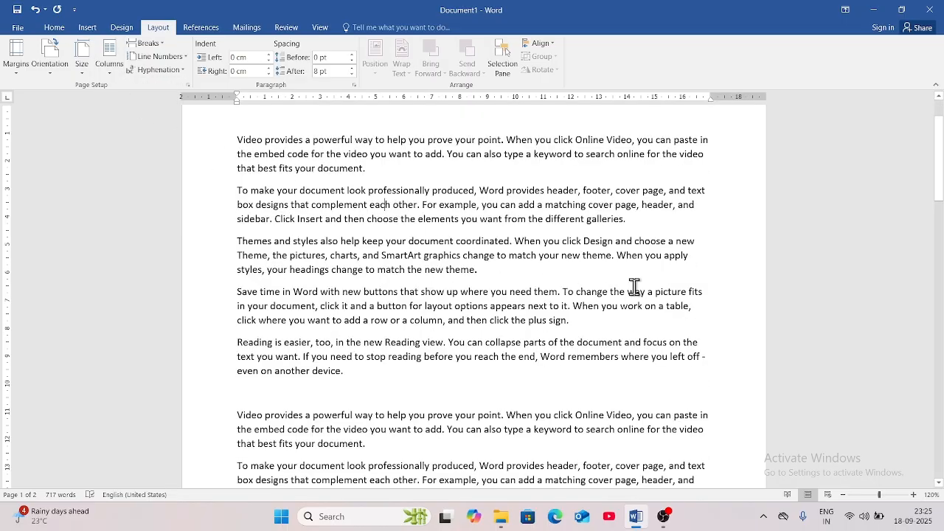
Insert a Page break after the first paragraph and scroll to check the result.
left_click(164, 45)
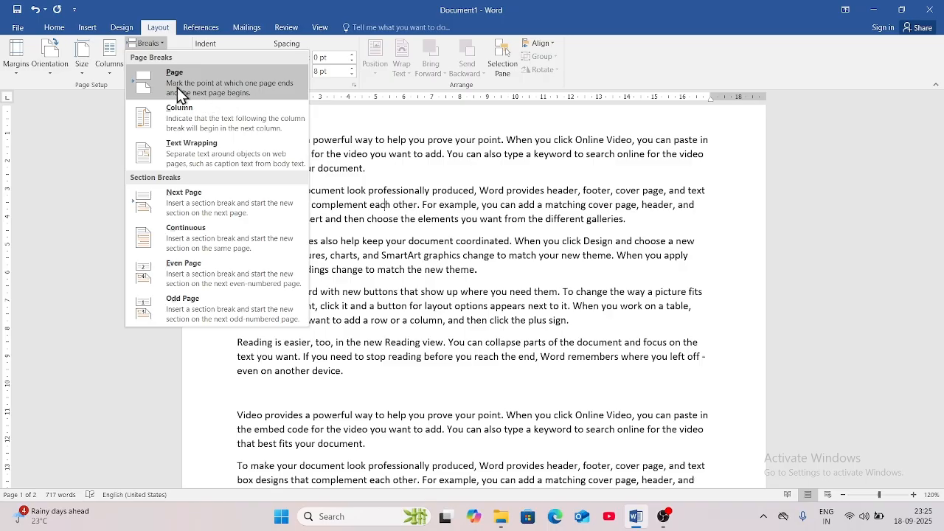
left_click(378, 169)
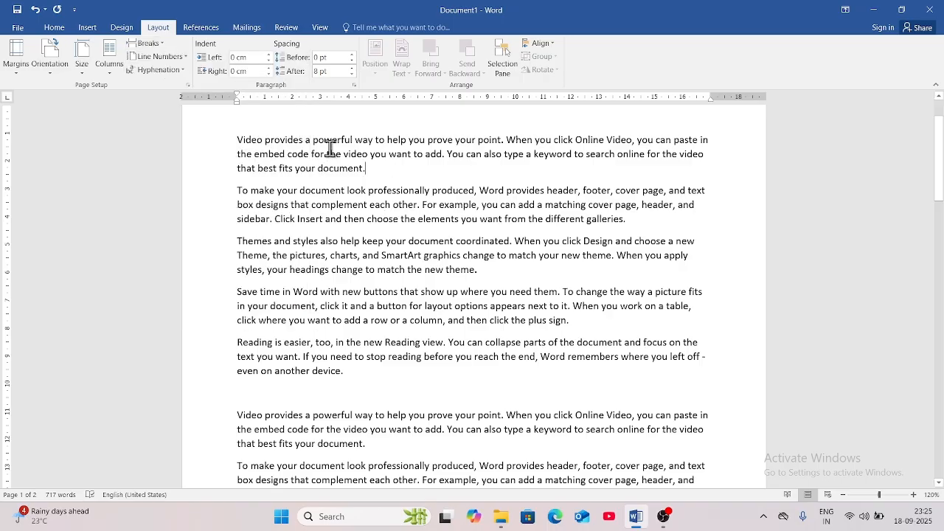
left_click(160, 47)
left_click(174, 85)
scroll(325, 258, "up", 12)
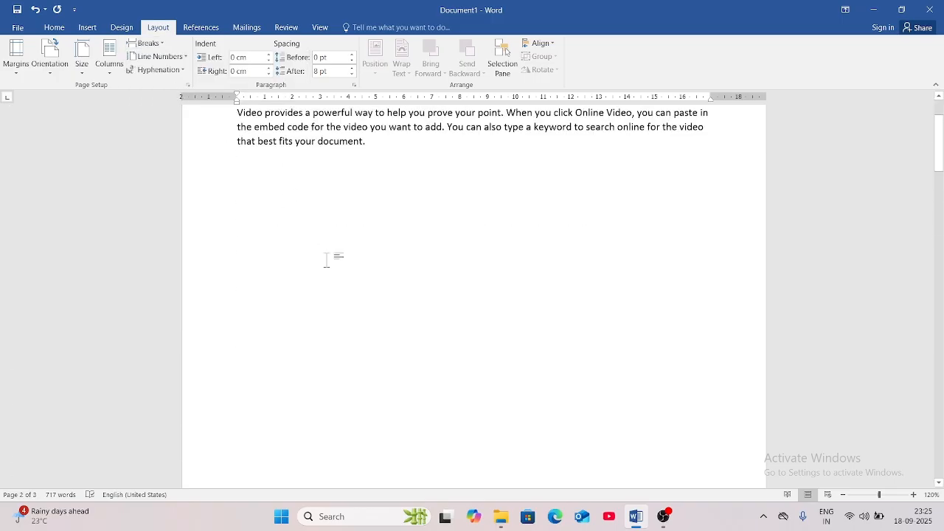
scroll(375, 335, "down", 15)
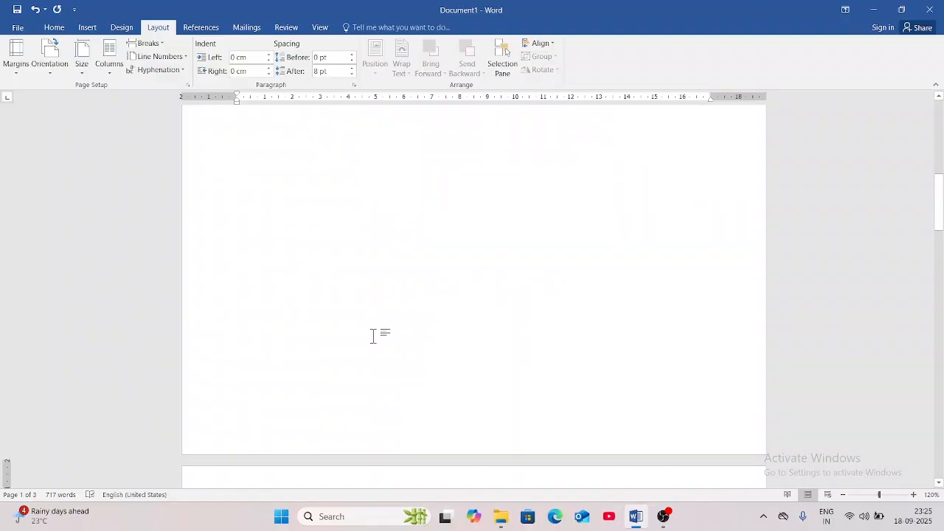
scroll(374, 335, "up", 3)
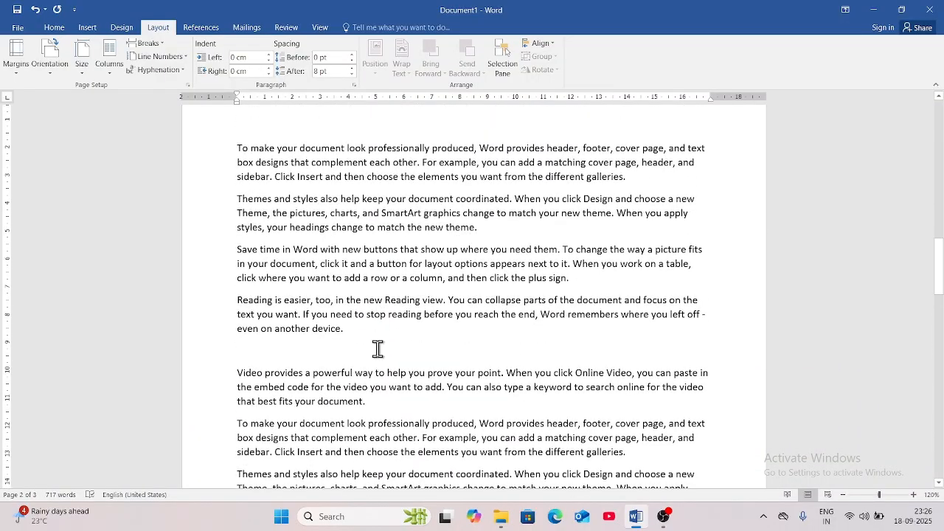
left_click(144, 44)
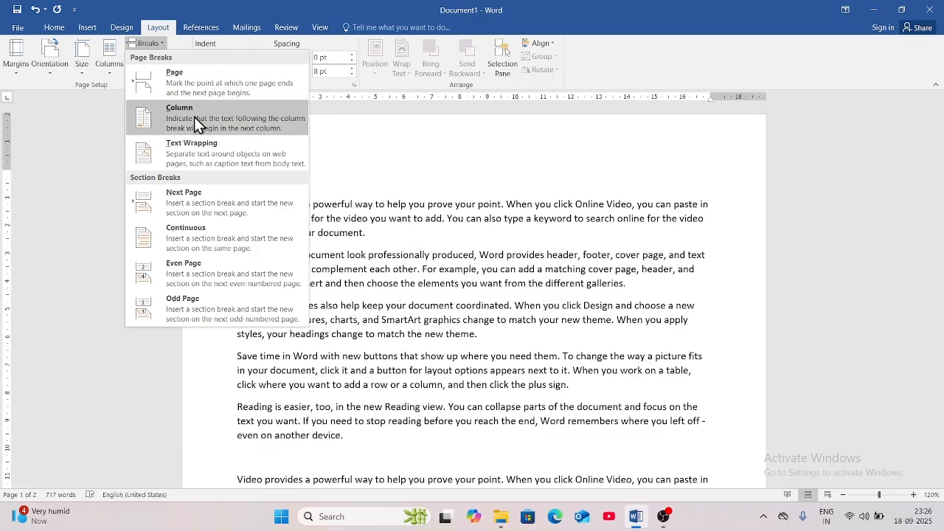
Close the Breaks menu and lay the text out in Two columns.
left_click(356, 236)
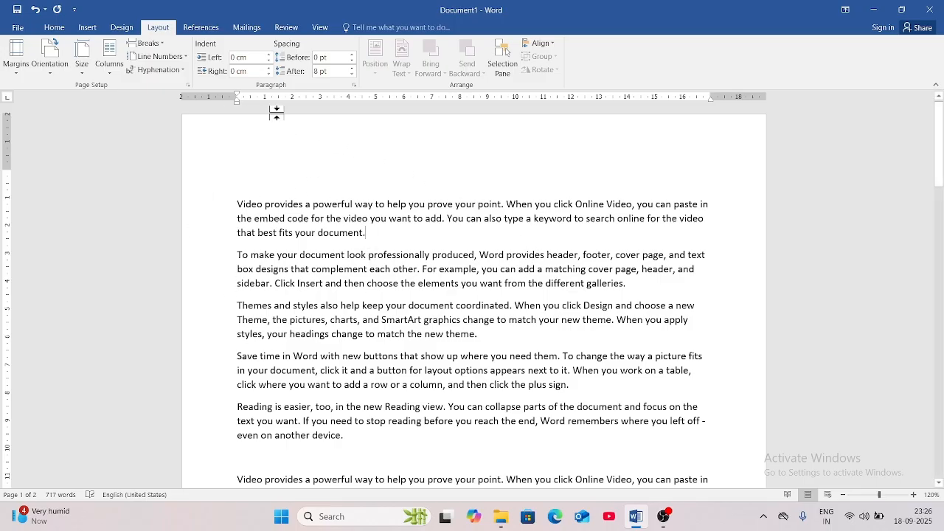
left_click(114, 73)
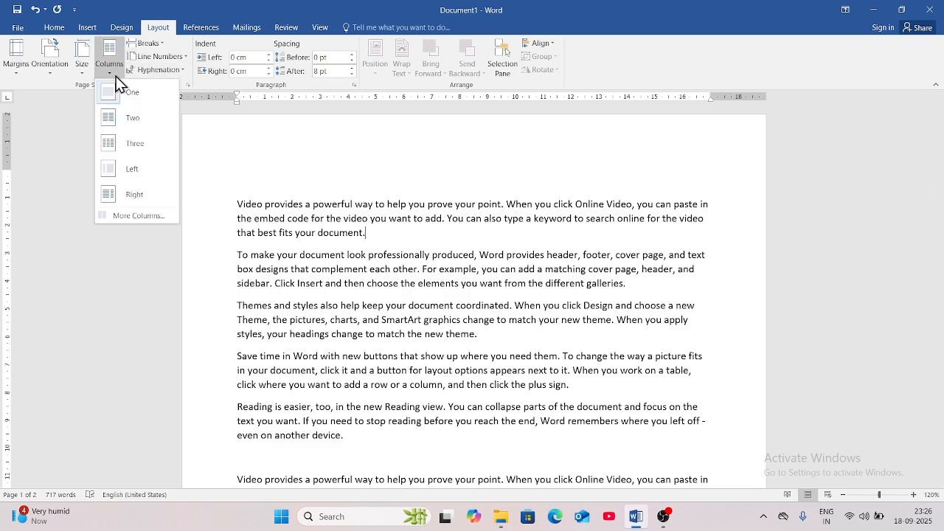
left_click(128, 114)
scroll(409, 366, "down", 10)
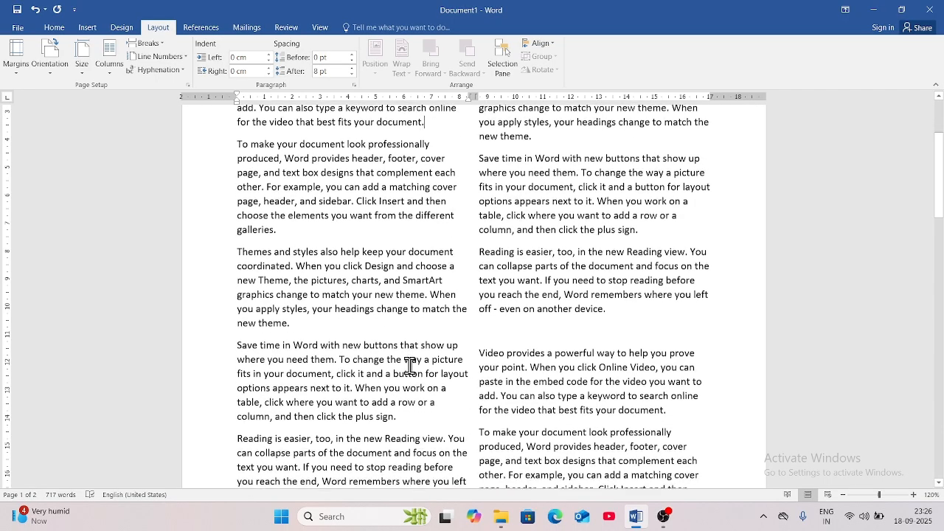
scroll(409, 366, "down", 10)
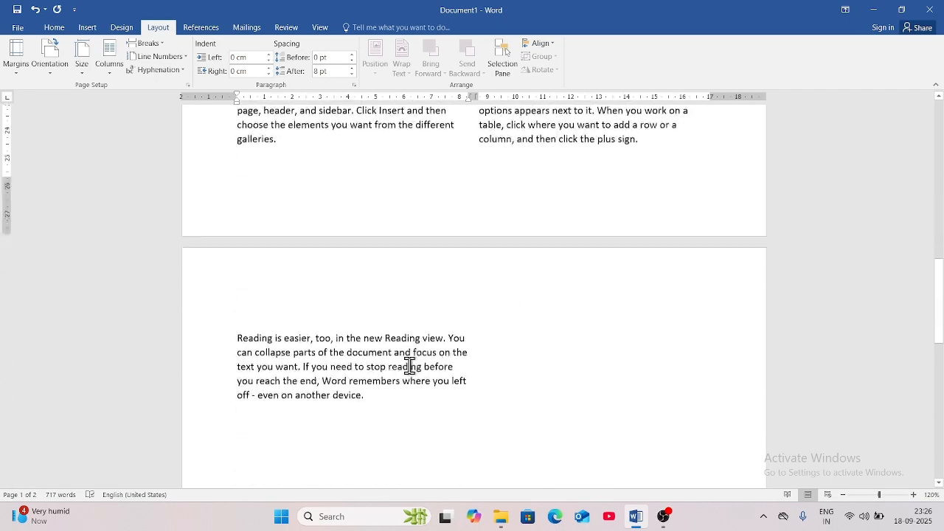
Place the cursor after the last paragraph and start a new paragraph there.
left_click(385, 256)
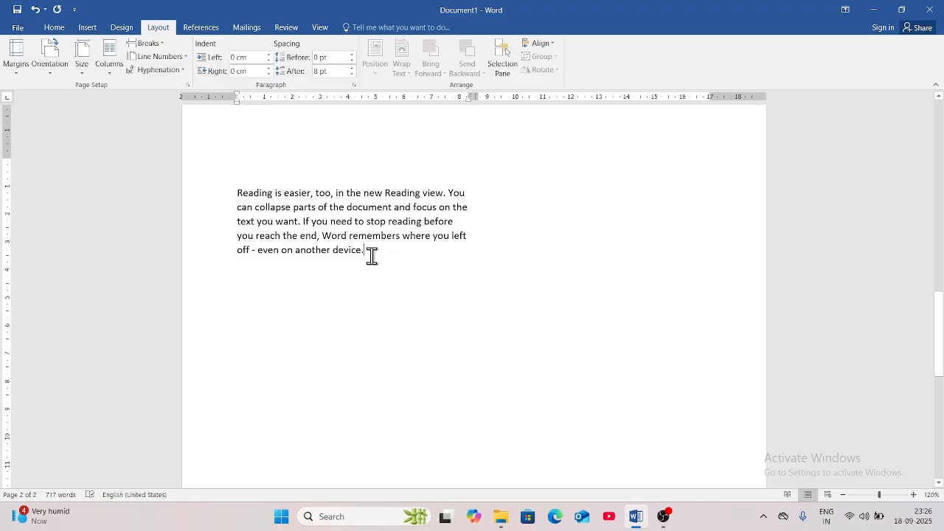
scroll(521, 215, "up", 2)
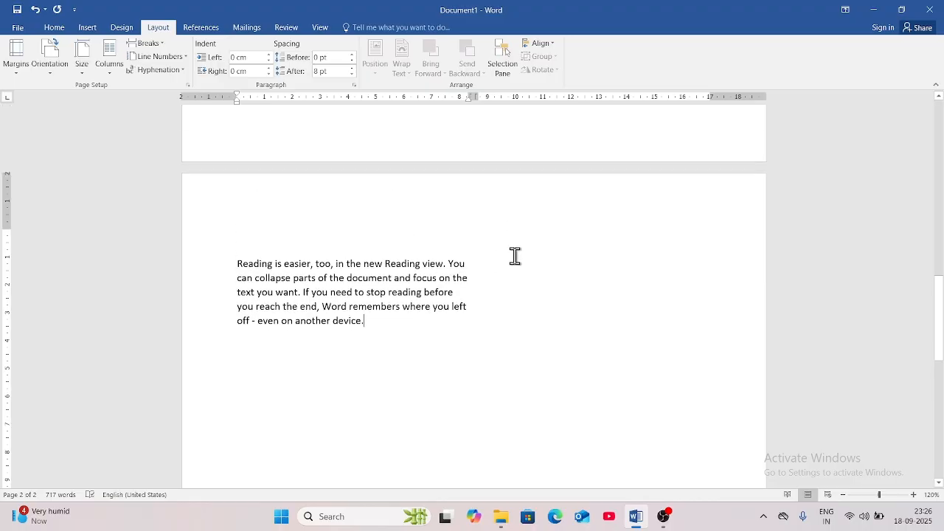
double_click(511, 250)
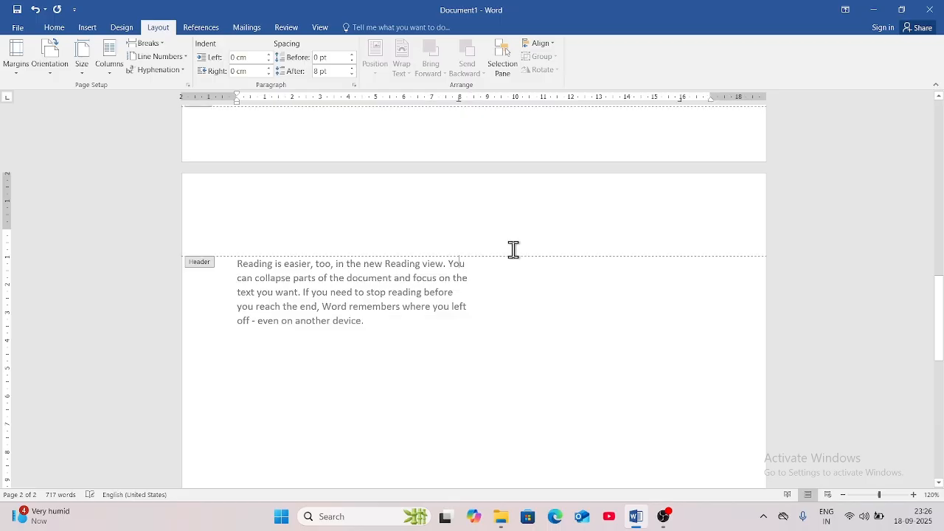
double_click(379, 319)
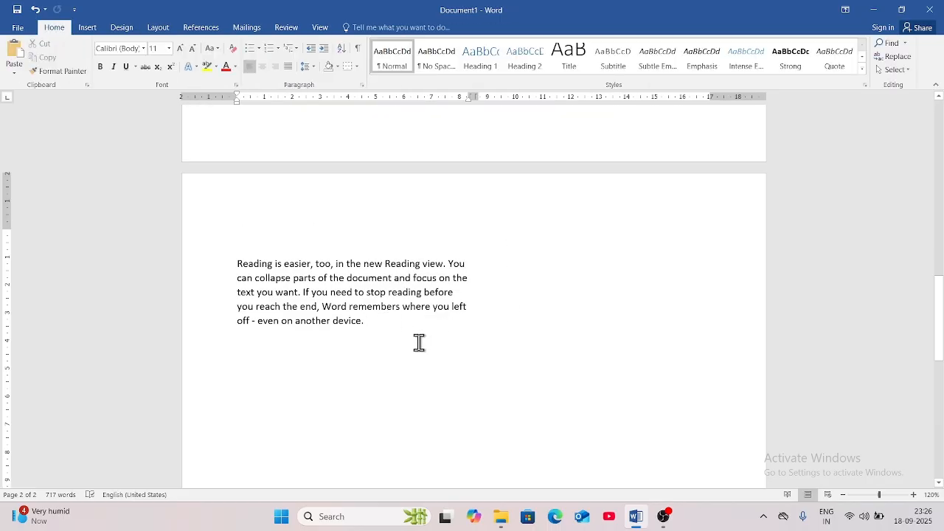
key("Return")
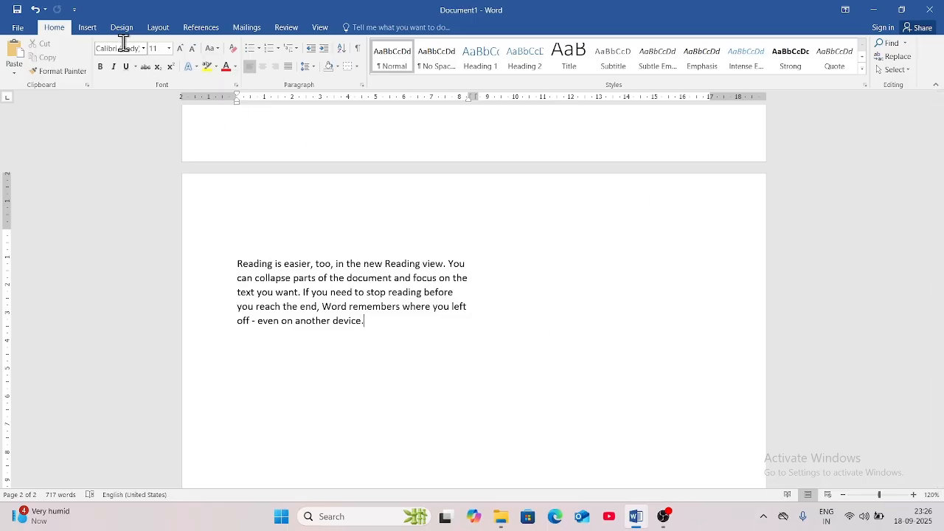
Insert a column break after the last paragraph.
left_click(168, 31)
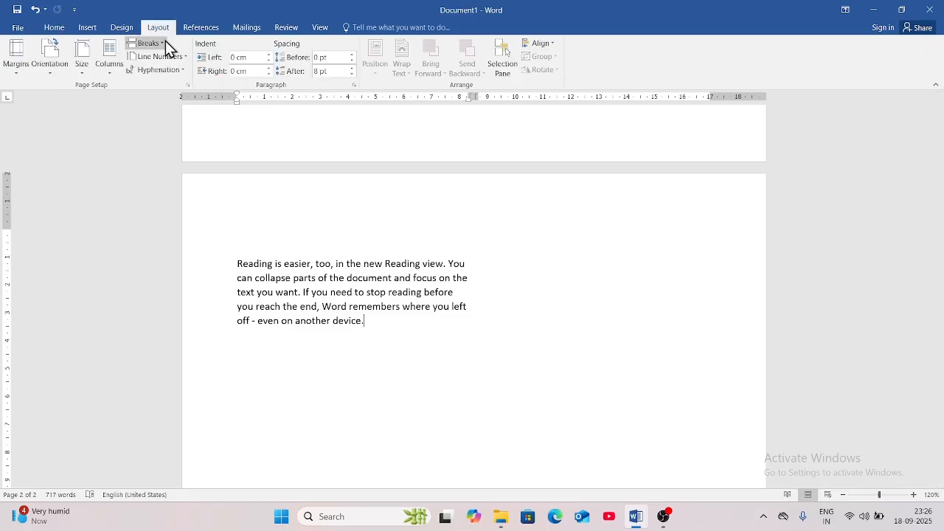
left_click(165, 43)
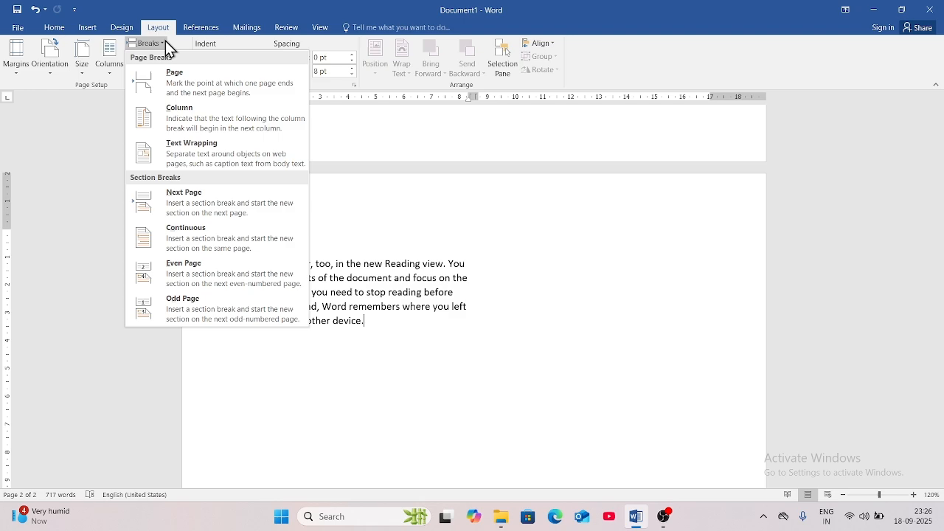
left_click(204, 122)
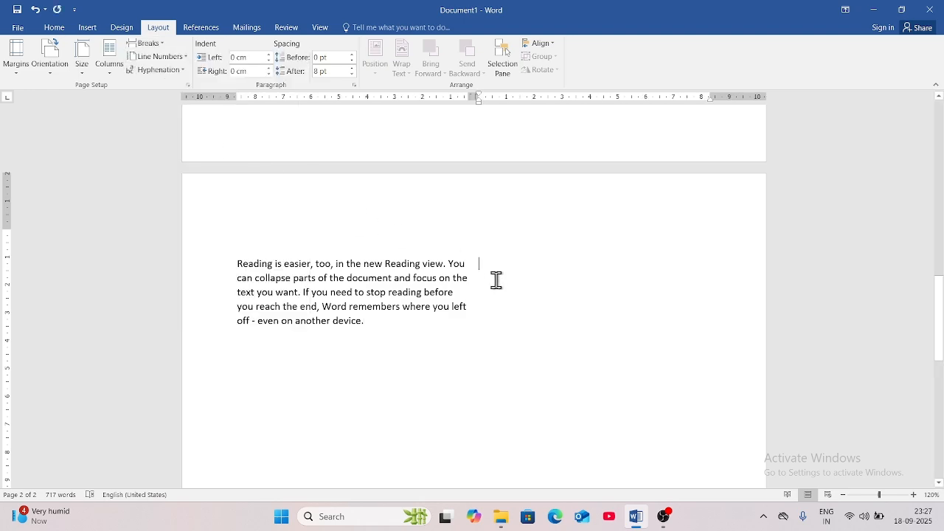
left_click(478, 258)
Set the layout back to One column so the text spans the full width.
left_click(150, 44)
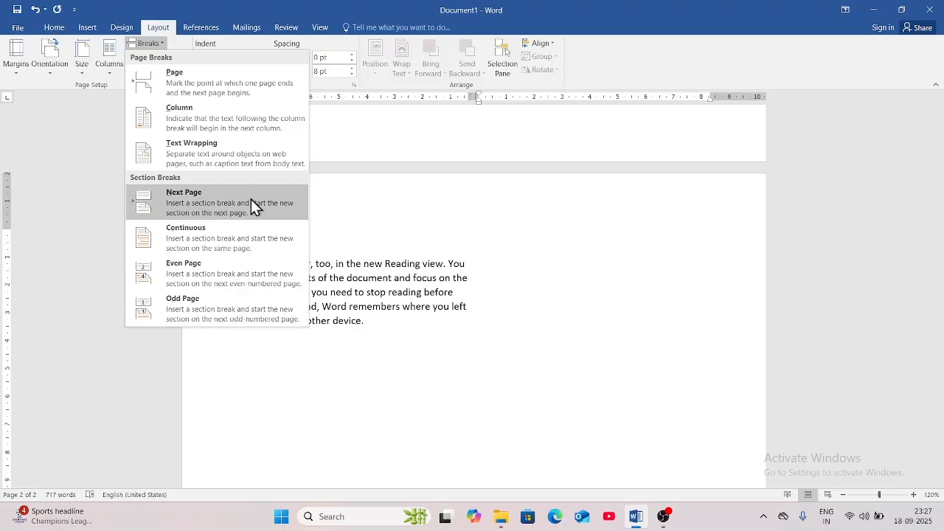
left_click(378, 361)
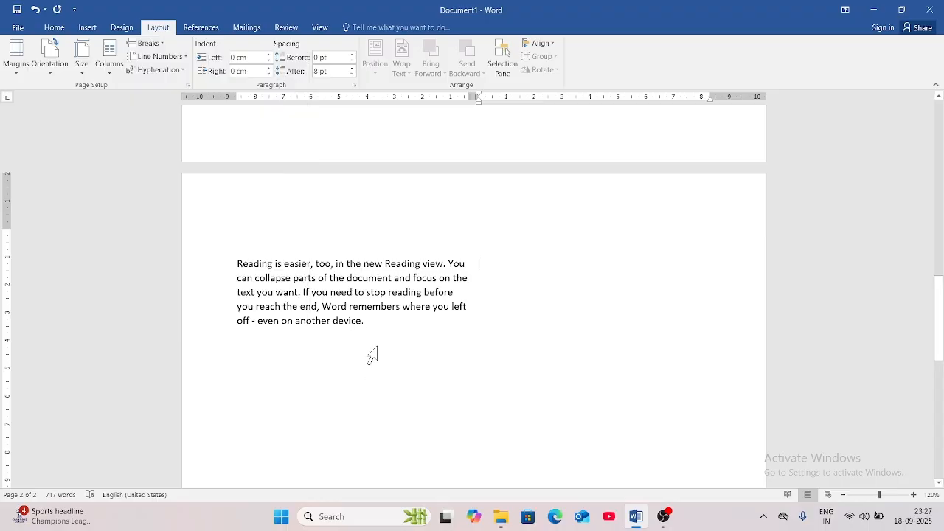
left_click(115, 73)
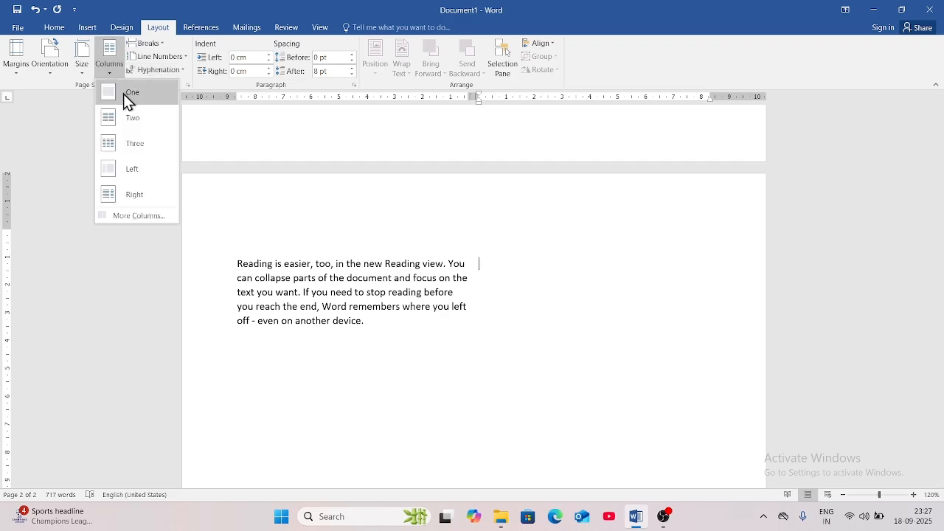
left_click(123, 93)
scroll(369, 207, "up", 5)
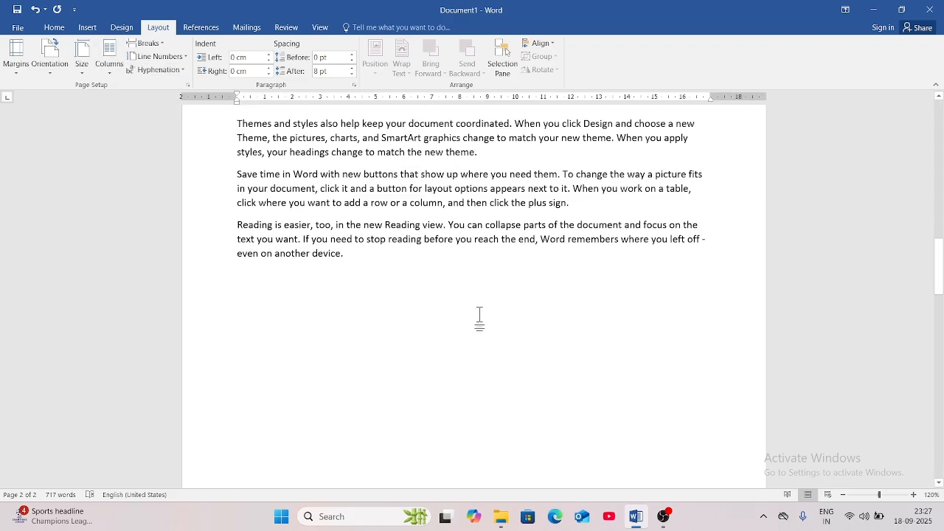
scroll(479, 317, "up", 3)
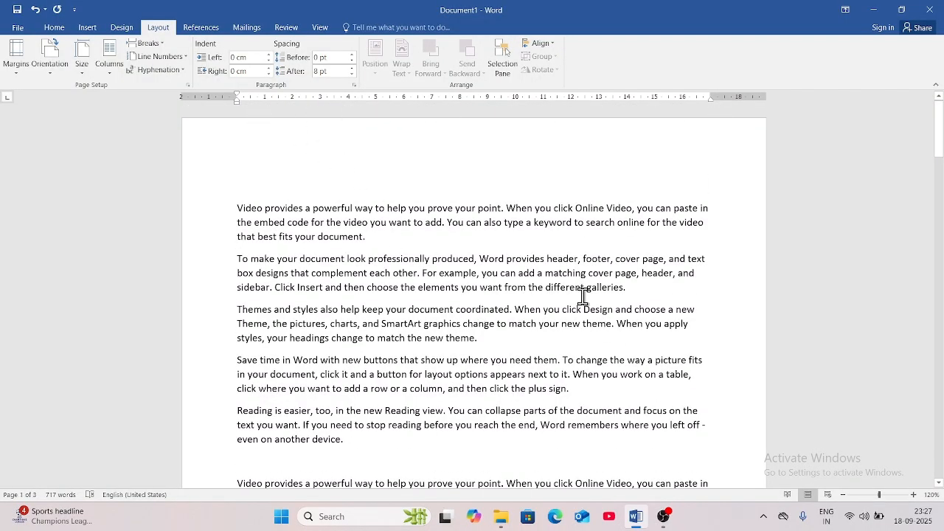
Place the insertion point right after 'galleries.' at the end of the second paragraph.
left_click(163, 44)
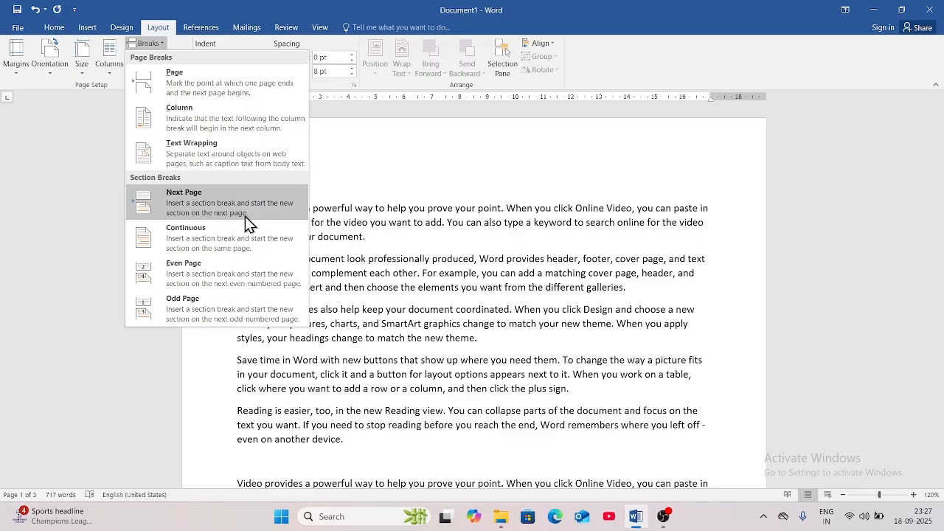
left_click(393, 244)
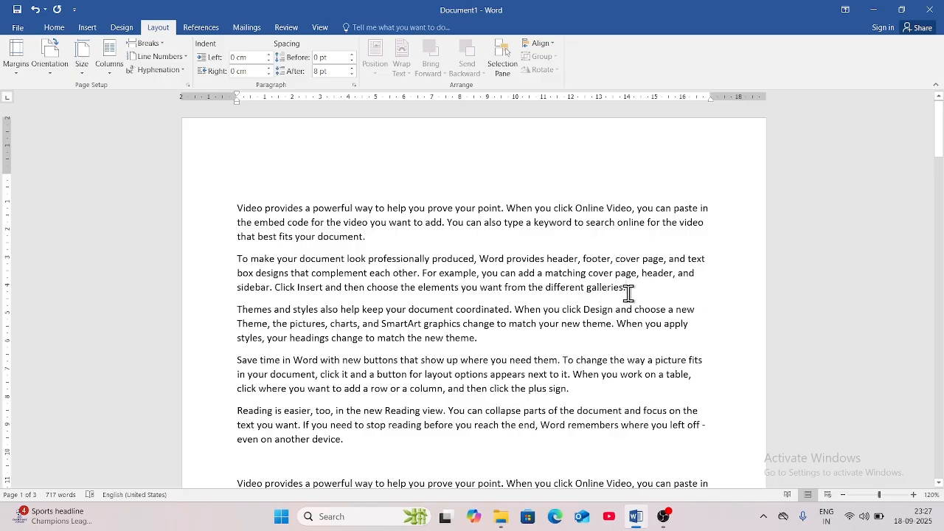
left_click_drag(627, 293, 237, 208)
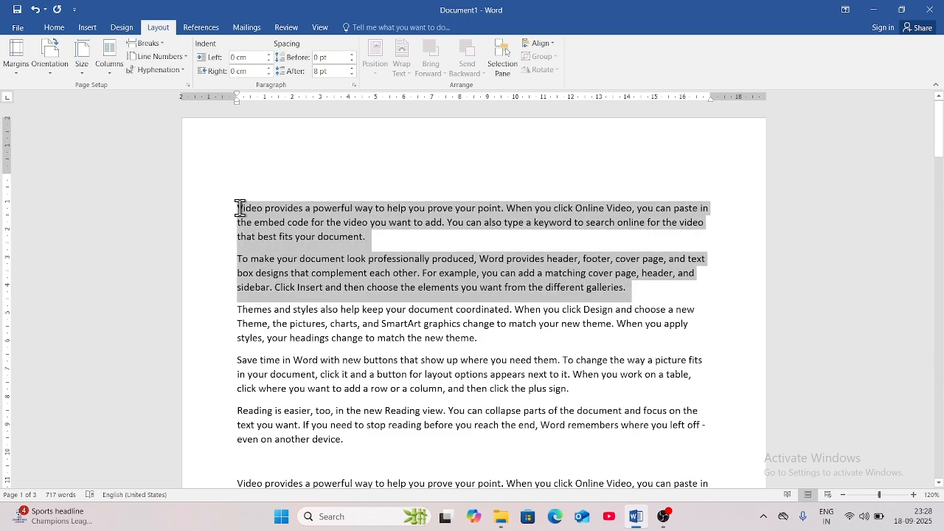
left_click(634, 294)
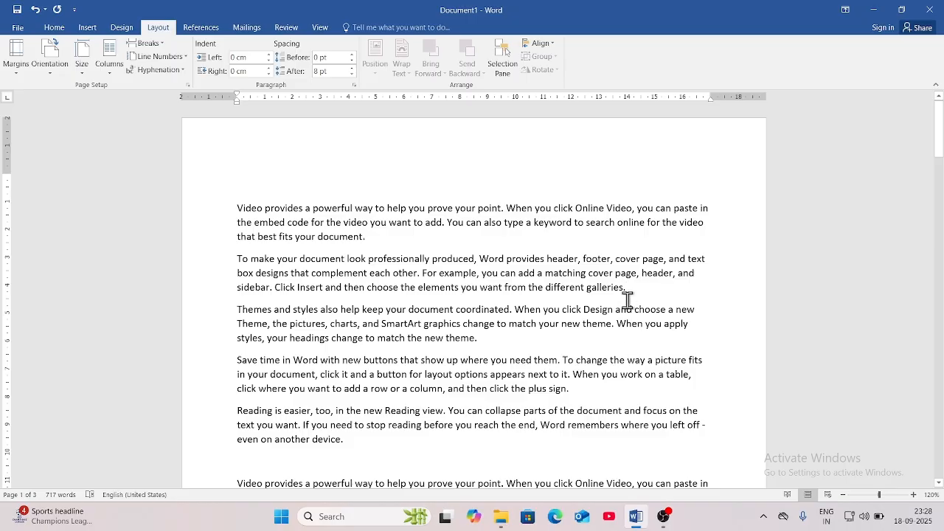
Insert a Next Page section break there, pushing 'Themes and styles' onto page 2.
left_click(162, 44)
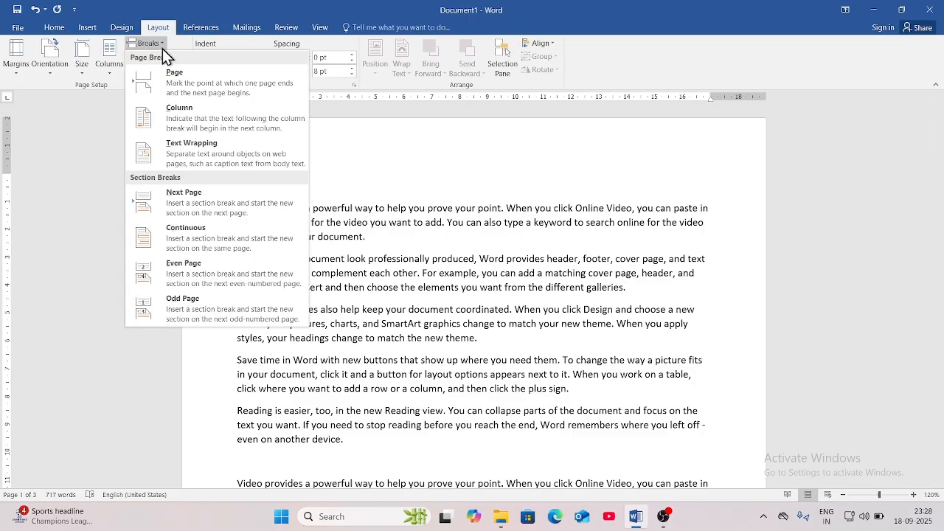
left_click(188, 209)
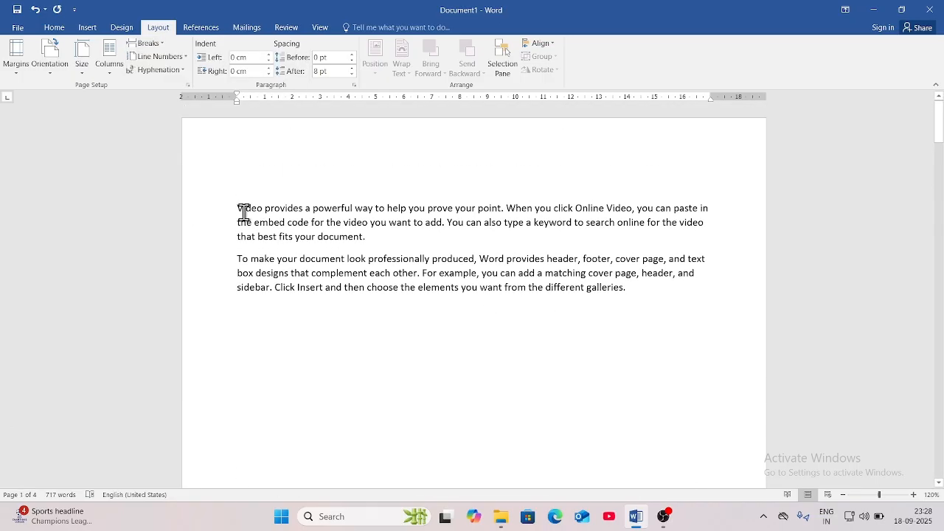
left_click_drag(238, 208, 617, 296)
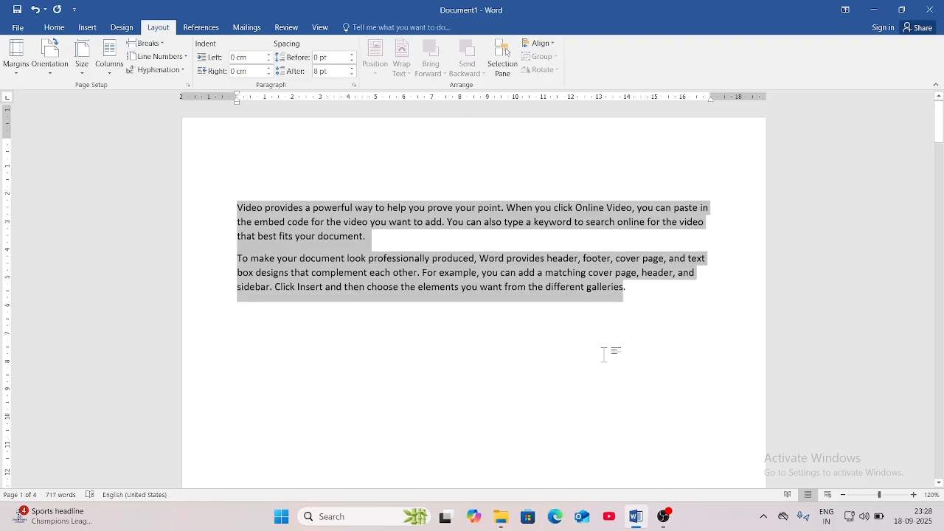
scroll(604, 351, "down", 15)
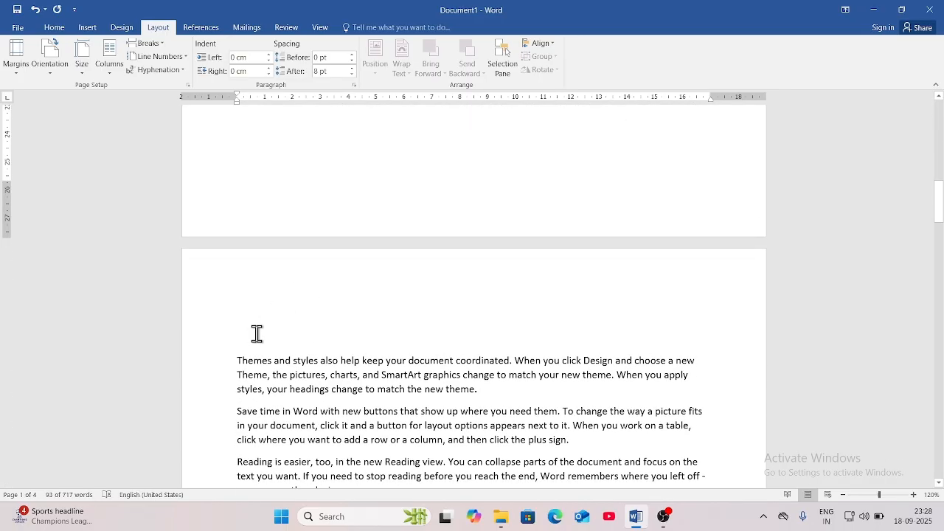
left_click(253, 292)
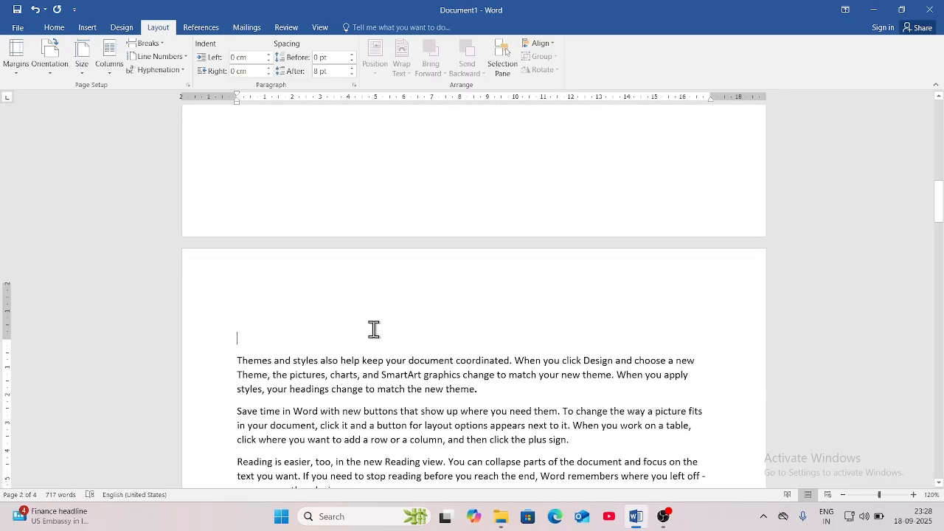
scroll(372, 329, "up", 15)
scroll(372, 329, "up", 2)
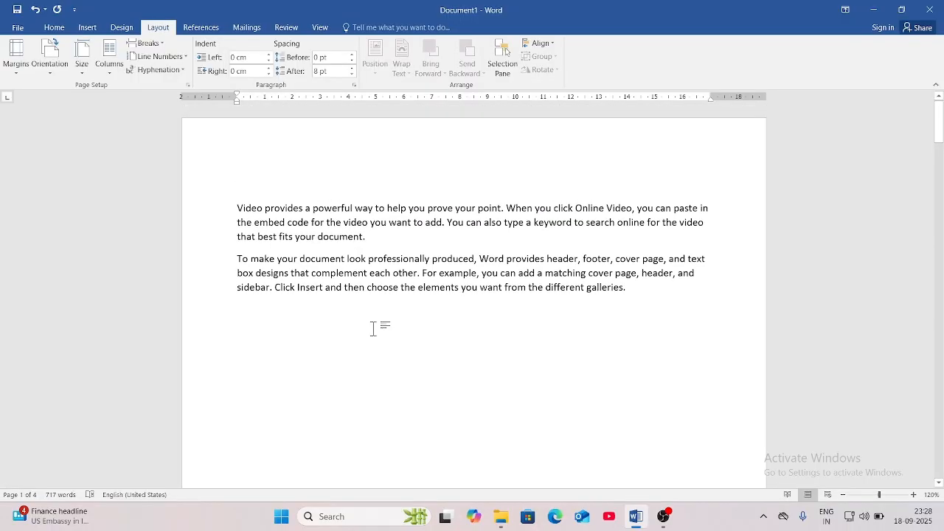
Insert a Continuous section break after the first paragraph.
left_click(163, 46)
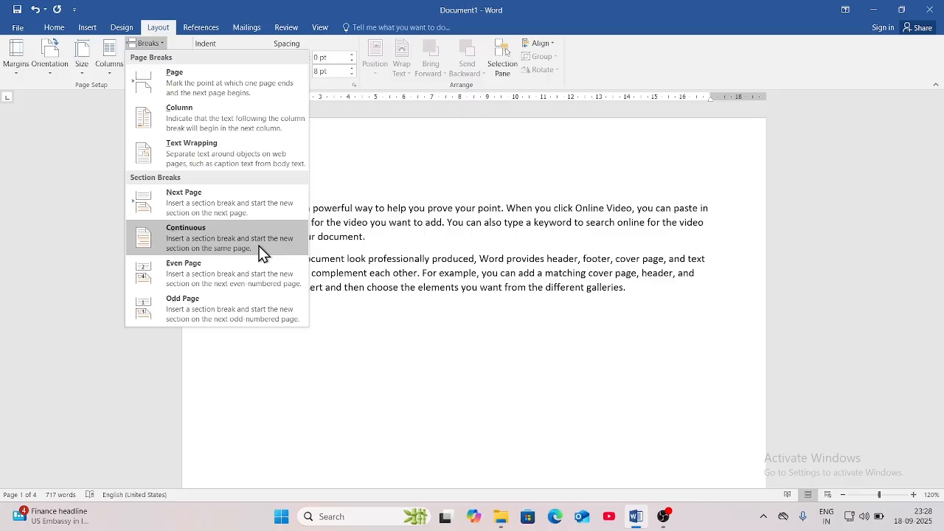
left_click(372, 246)
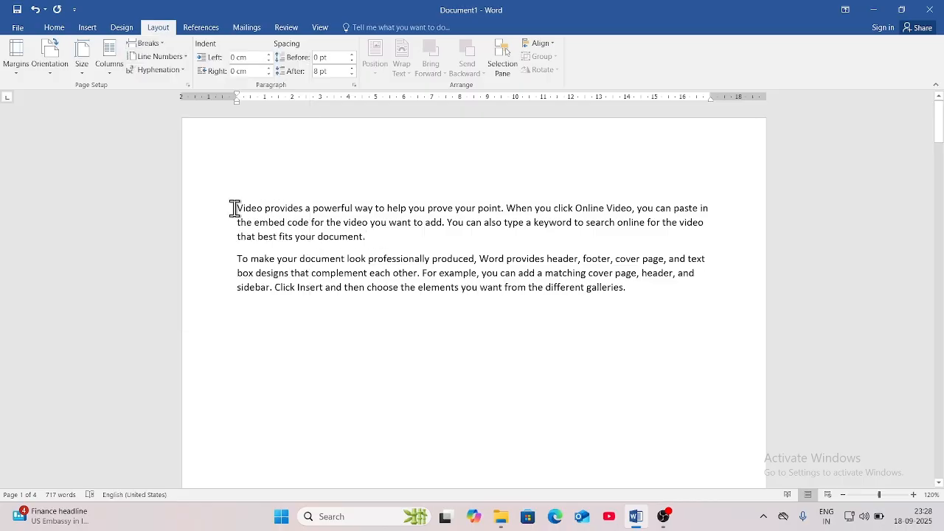
left_click_drag(234, 208, 375, 242)
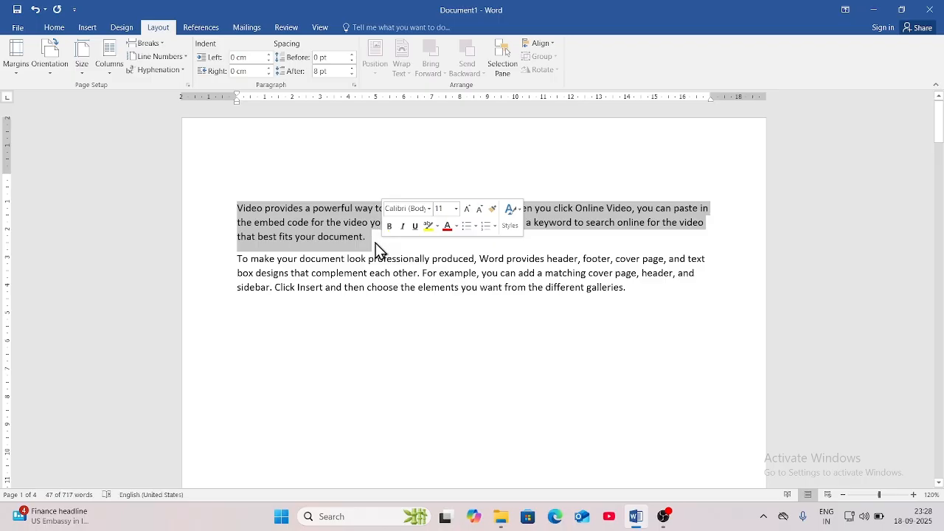
left_click(376, 241)
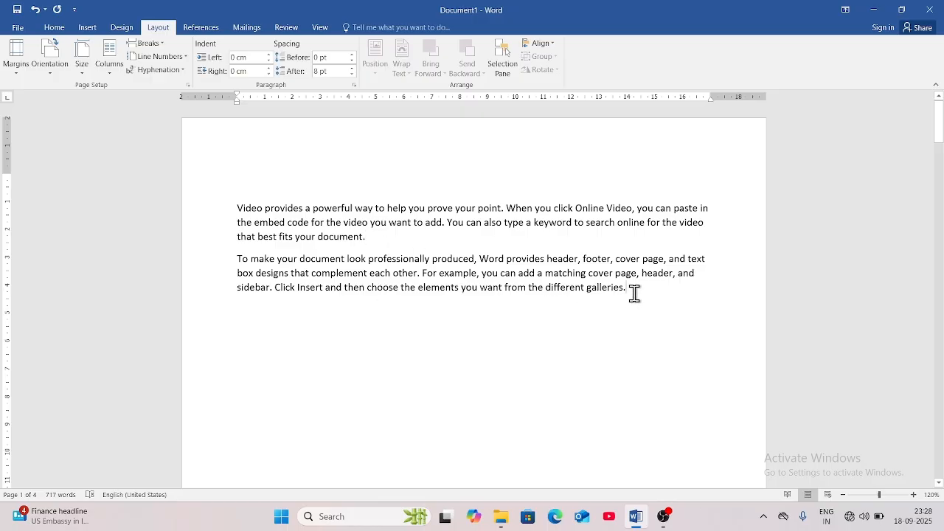
left_click(153, 45)
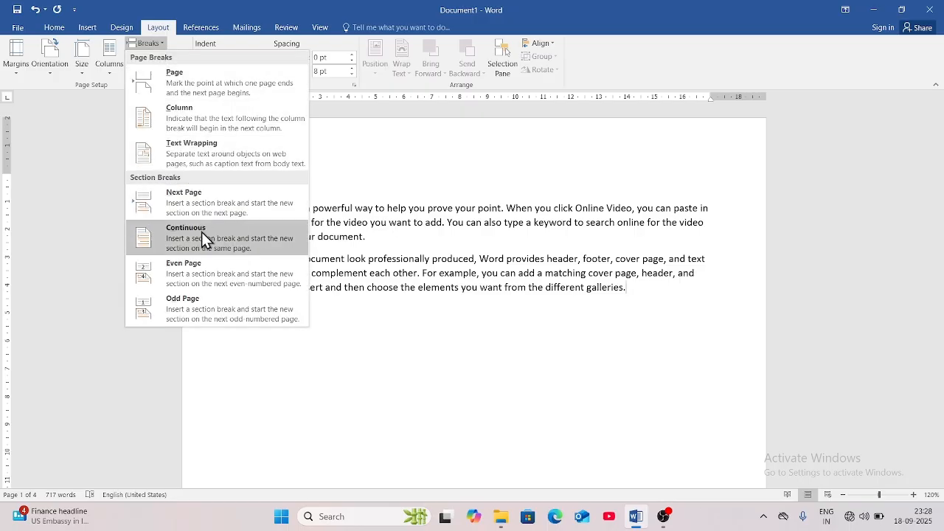
left_click(202, 231)
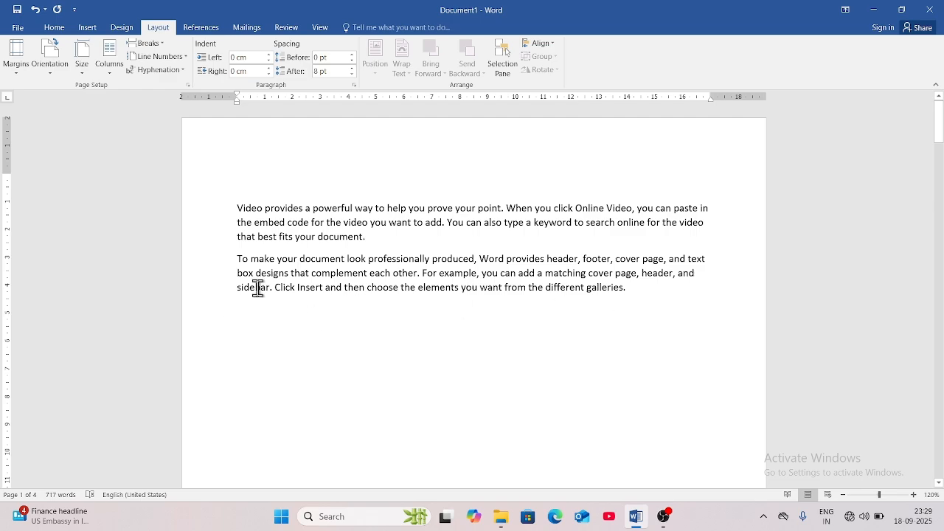
Select the second paragraph and place the insertion point just below it.
scroll(287, 334, "down", 2)
scroll(285, 337, "up", 1)
scroll(286, 337, "up", 1)
left_click_drag(237, 272, 566, 312)
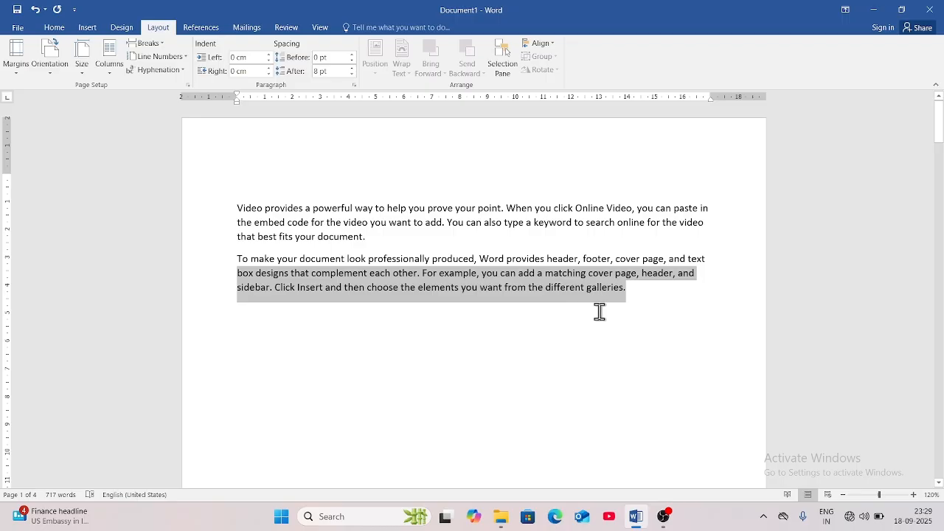
left_click(392, 358)
left_click_drag(237, 259, 585, 299)
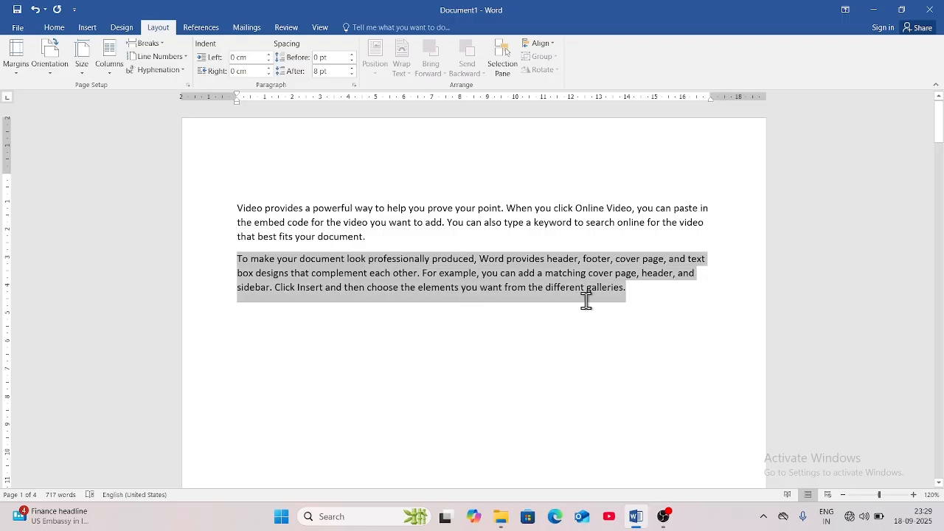
left_click(253, 318)
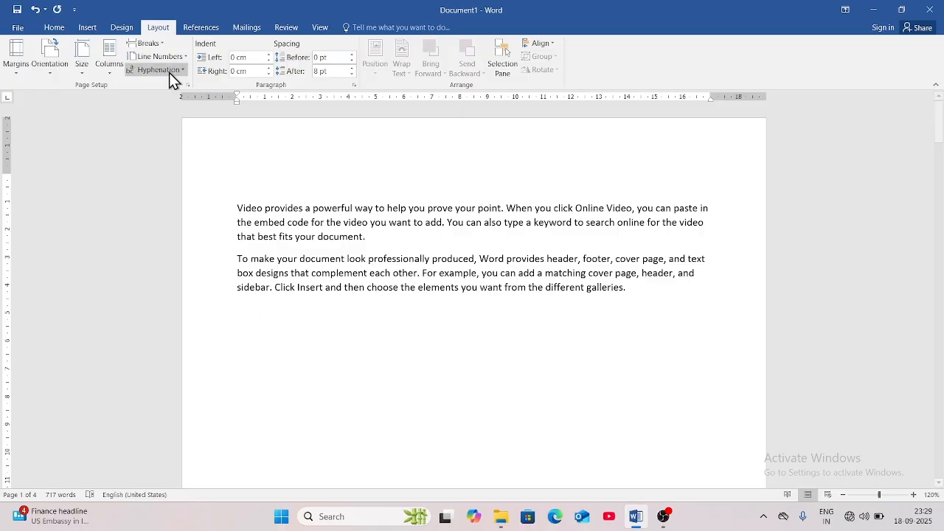
Insert an Even Page section break below the paragraphs, making the document five pages.
left_click(163, 46)
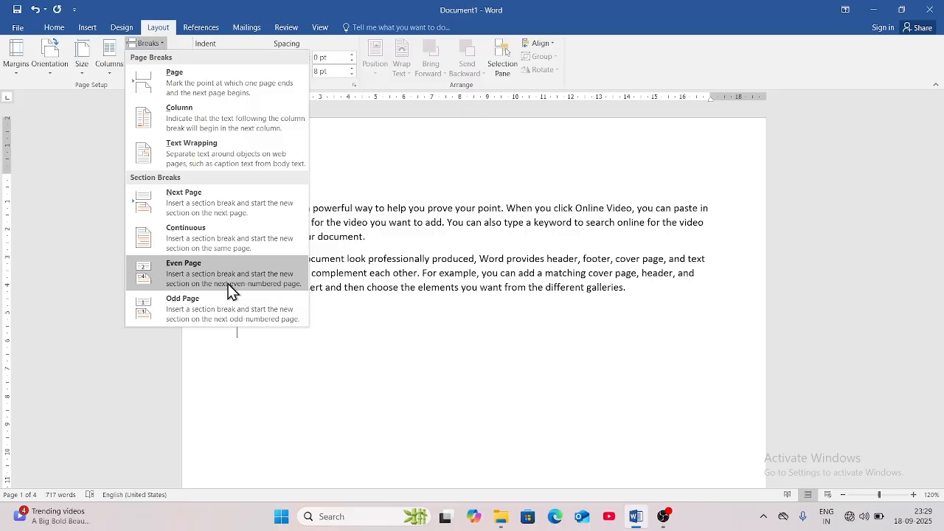
left_click(186, 276)
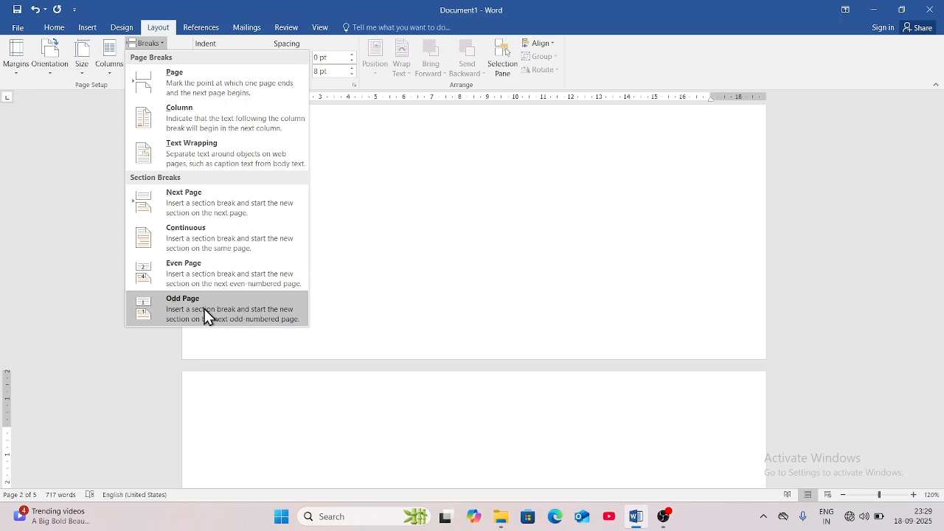
left_click(270, 314)
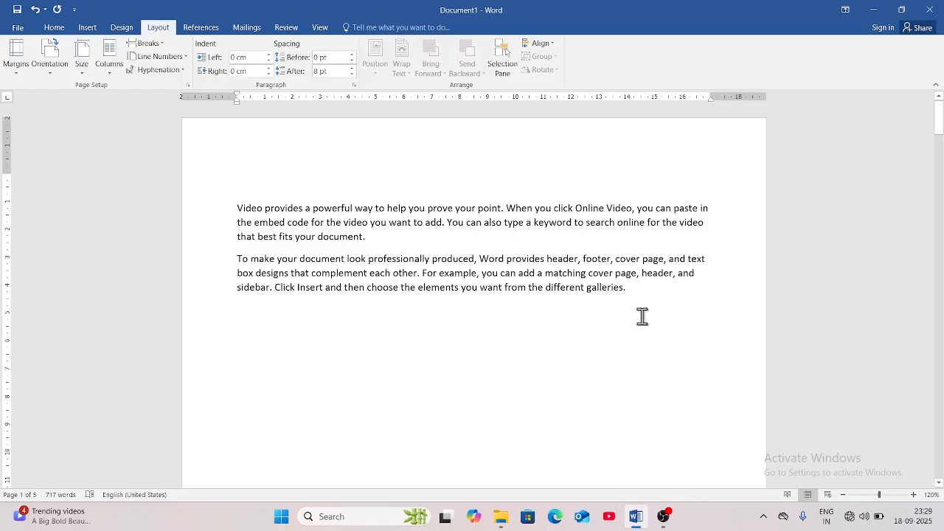
left_click(159, 45)
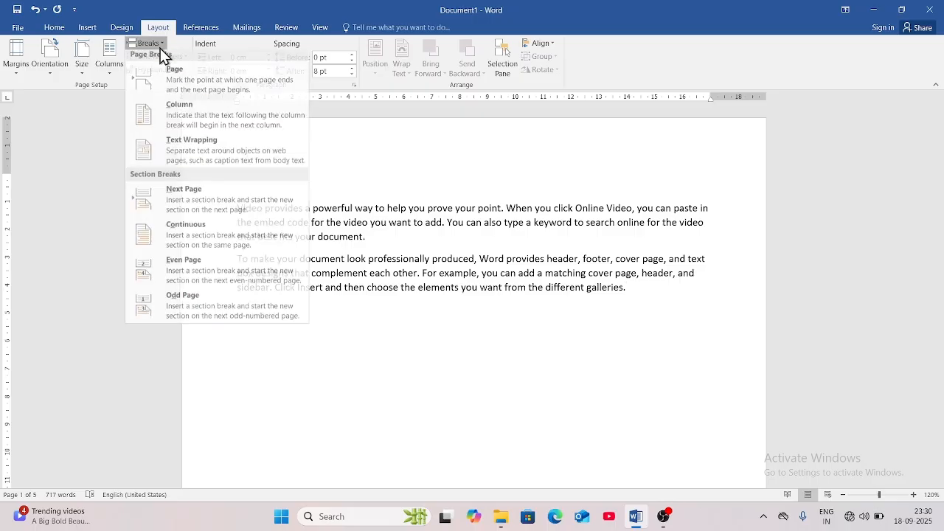
Insert an Odd Page section break, then jump back to the top of page 1.
left_click(197, 312)
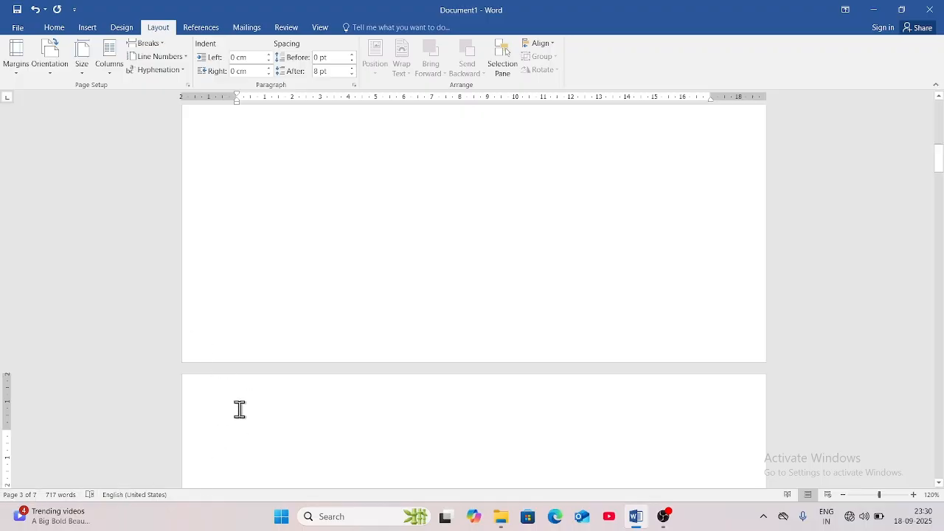
key("ctrl+Home")
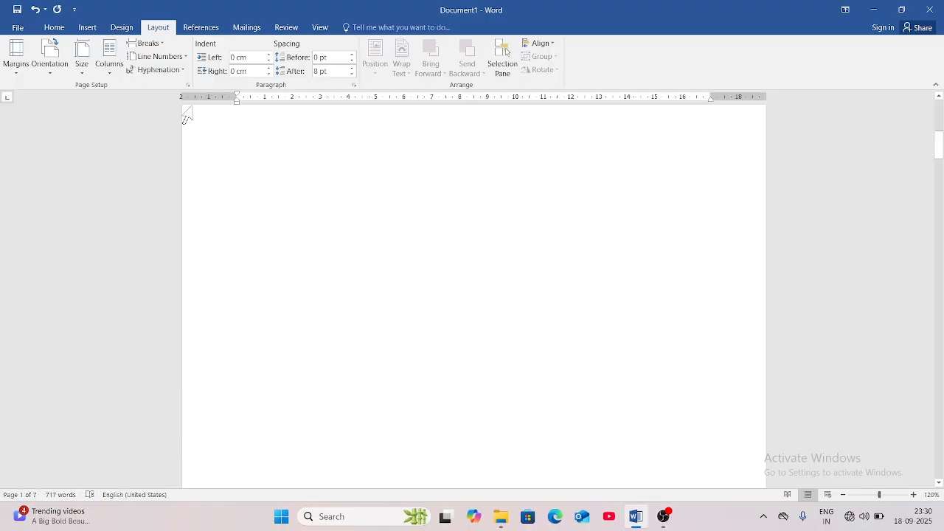
left_click(164, 46)
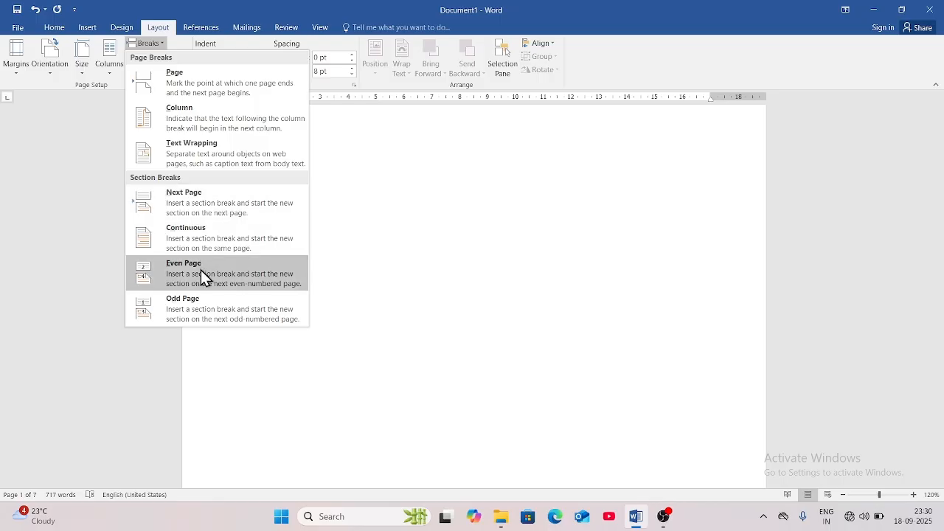
left_click(225, 325)
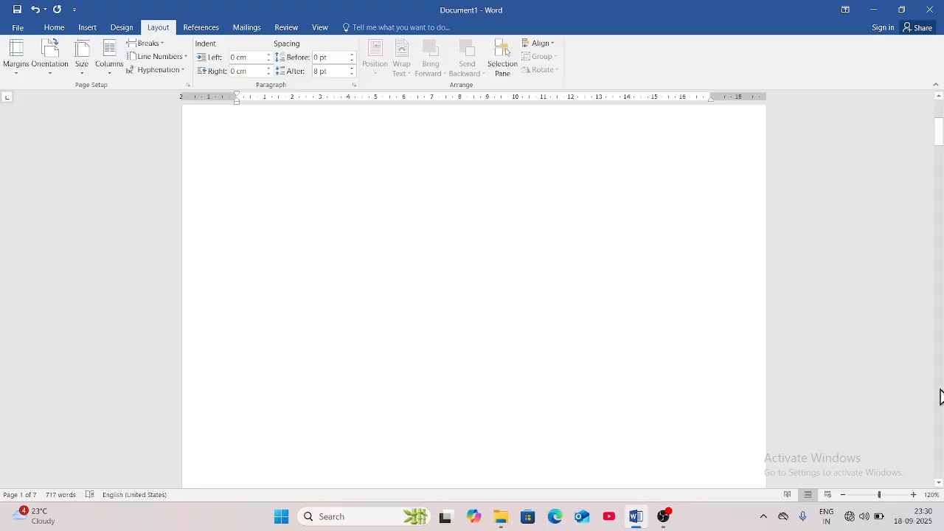
left_click_drag(939, 140, 937, 107)
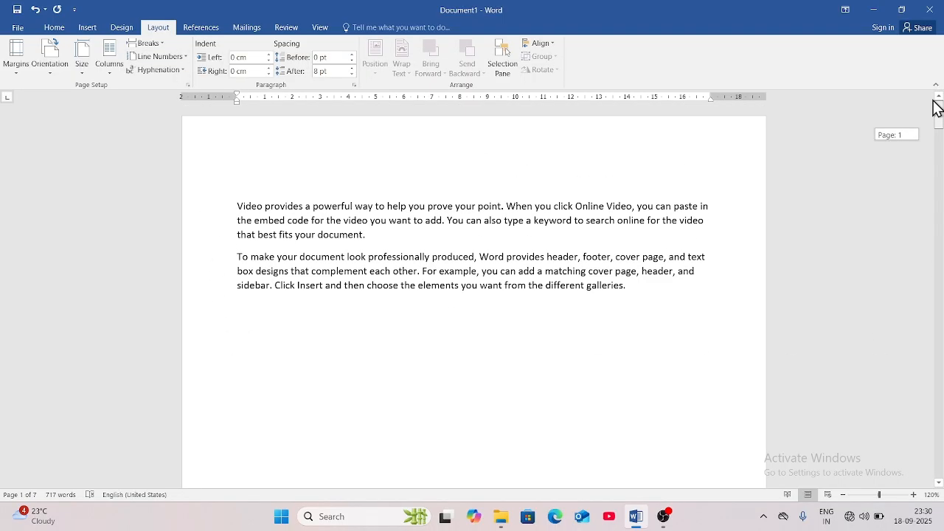
Select the opening paragraphs and apply Continuous line numbering.
left_click_drag(237, 206, 654, 307)
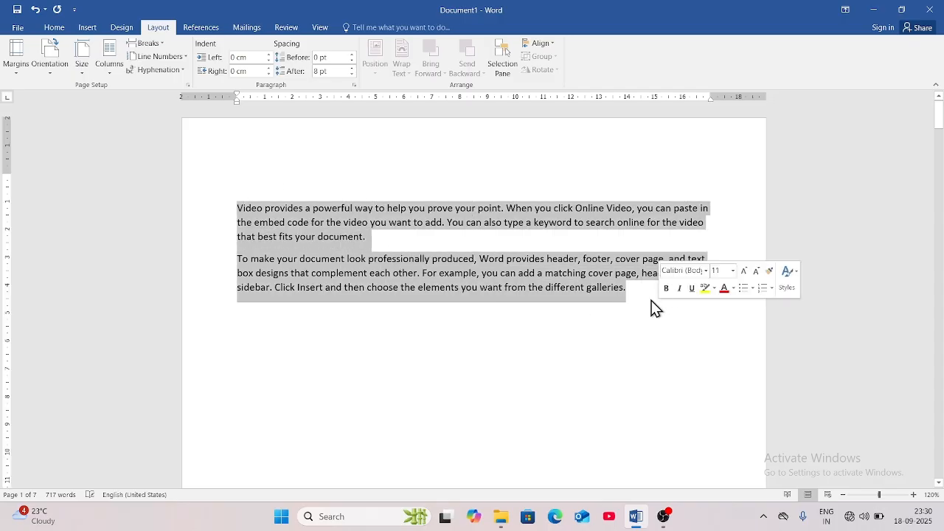
left_click(184, 58)
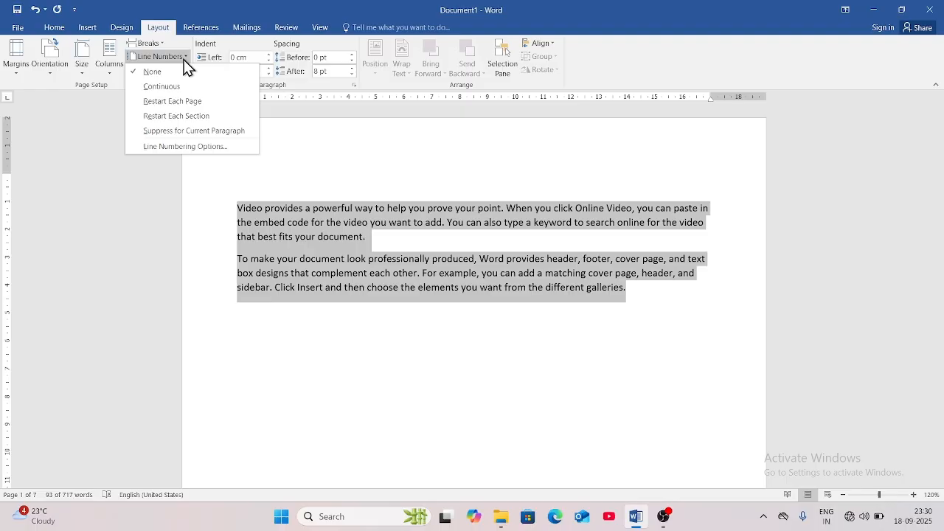
left_click(180, 84)
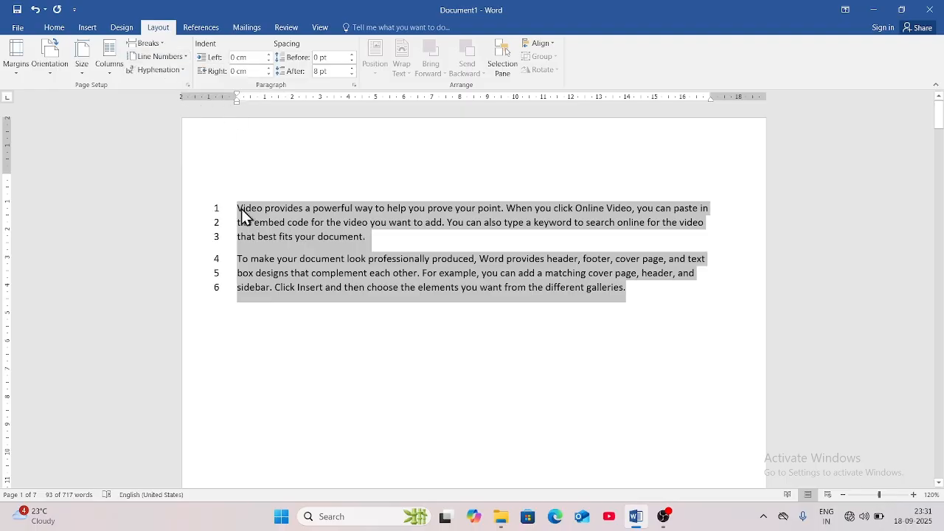
scroll(247, 261, "down", 10)
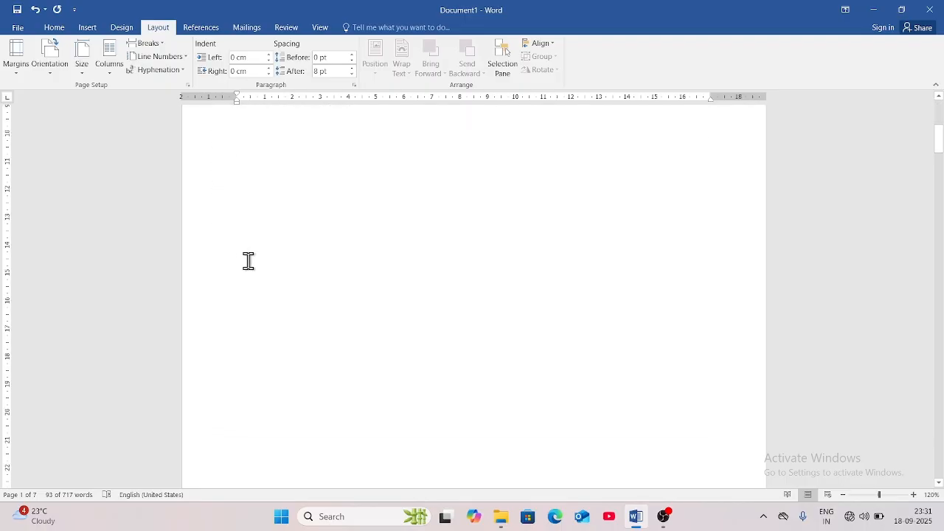
scroll(248, 275, "down", 20)
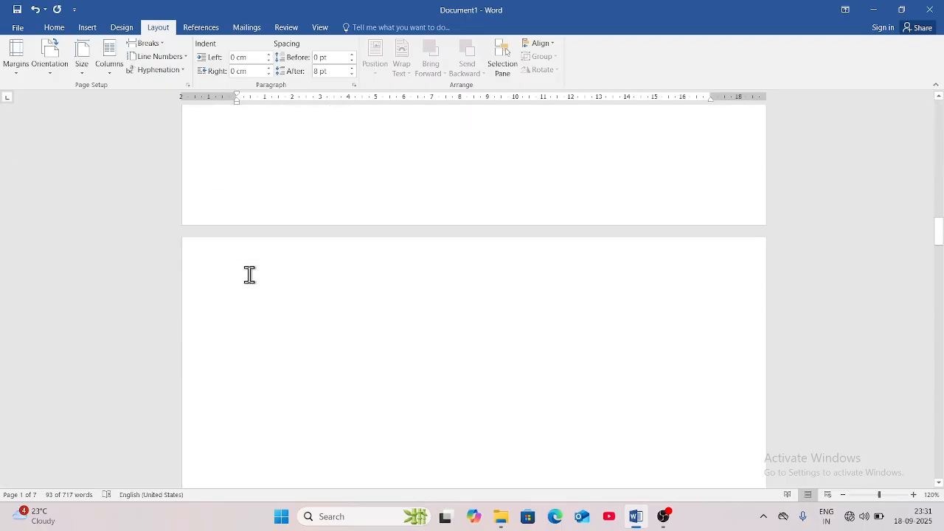
scroll(250, 274, "down", 15)
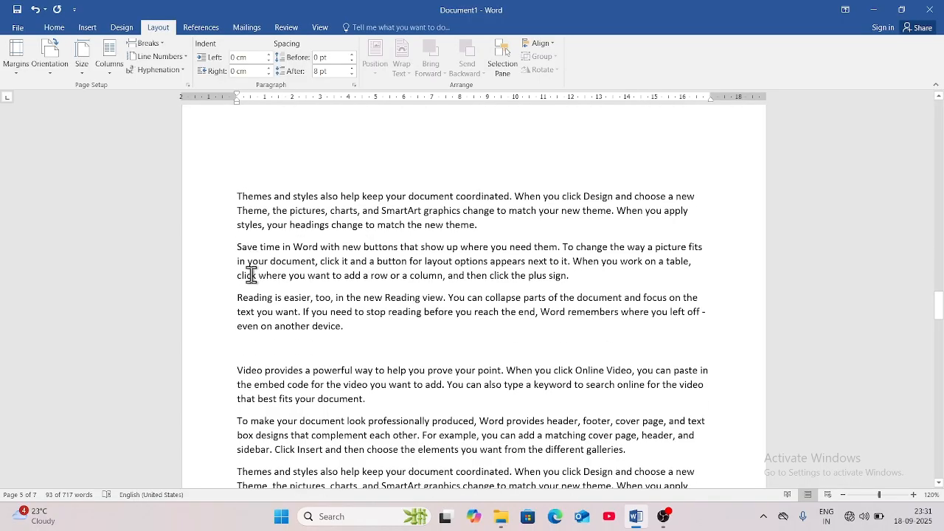
scroll(266, 276, "down", 3)
scroll(266, 281, "up", 3)
scroll(266, 281, "up", 3)
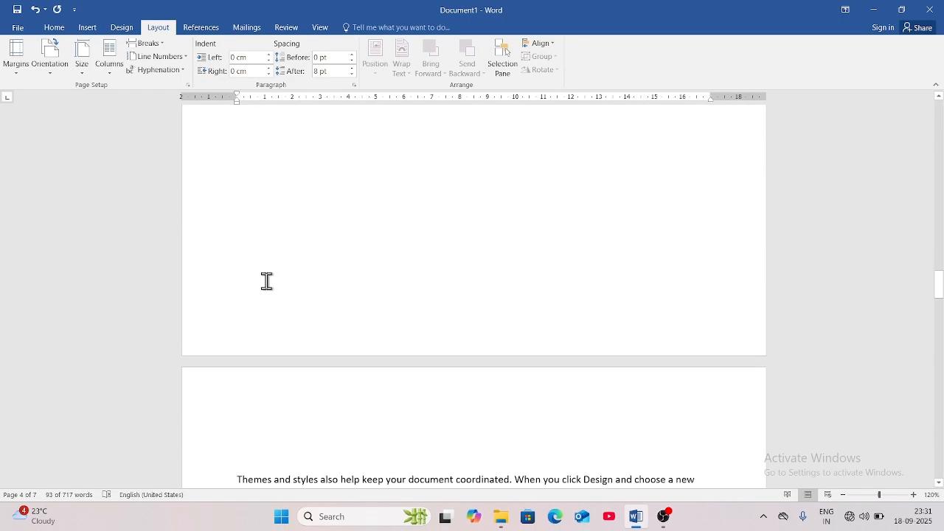
left_click(180, 59)
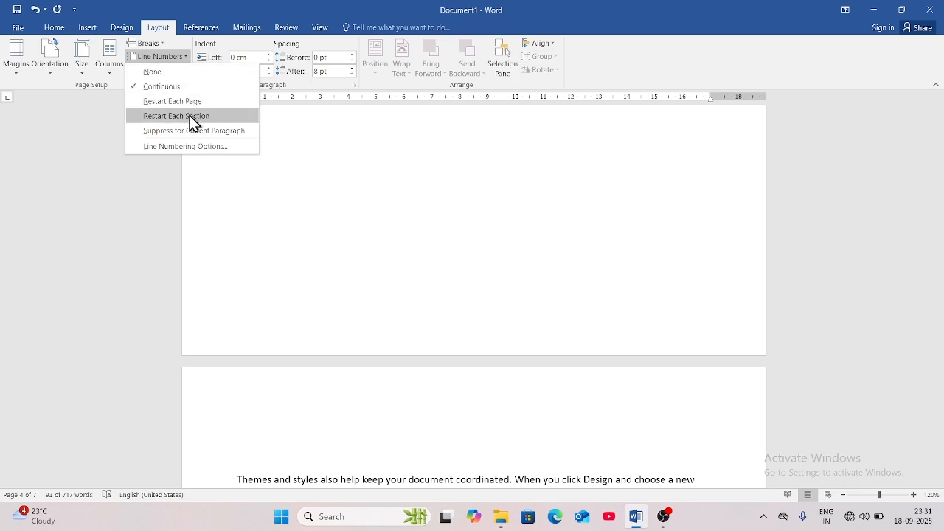
left_click(375, 363)
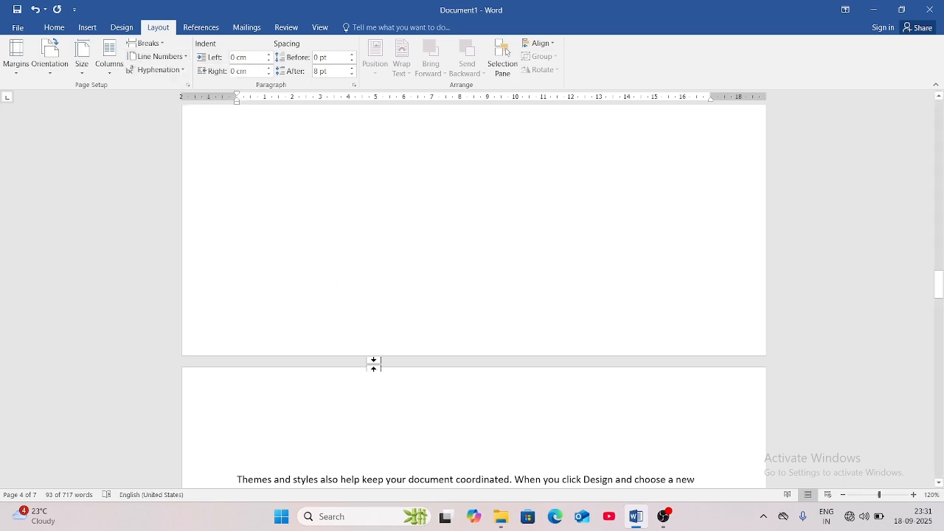
Select the whole document with Ctrl+A and number all its lines continuously.
left_click(409, 452)
key("ctrl+a")
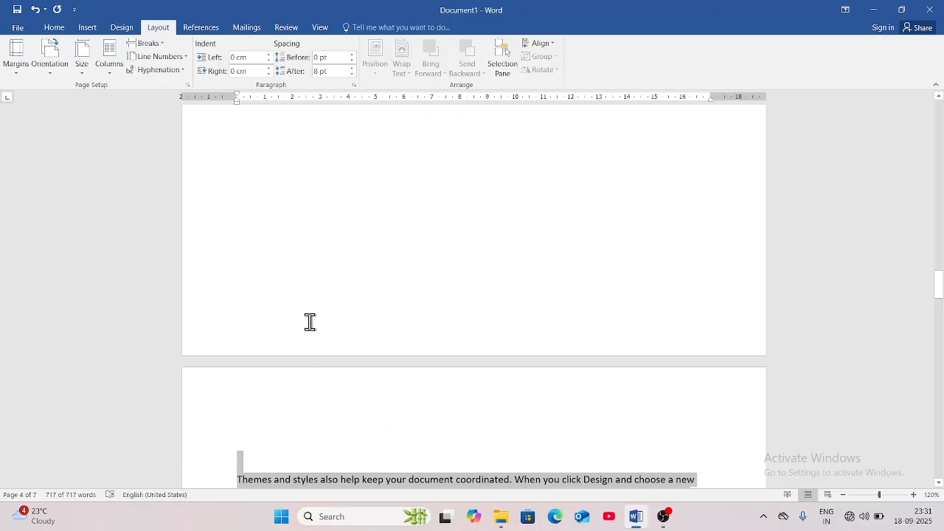
left_click(169, 60)
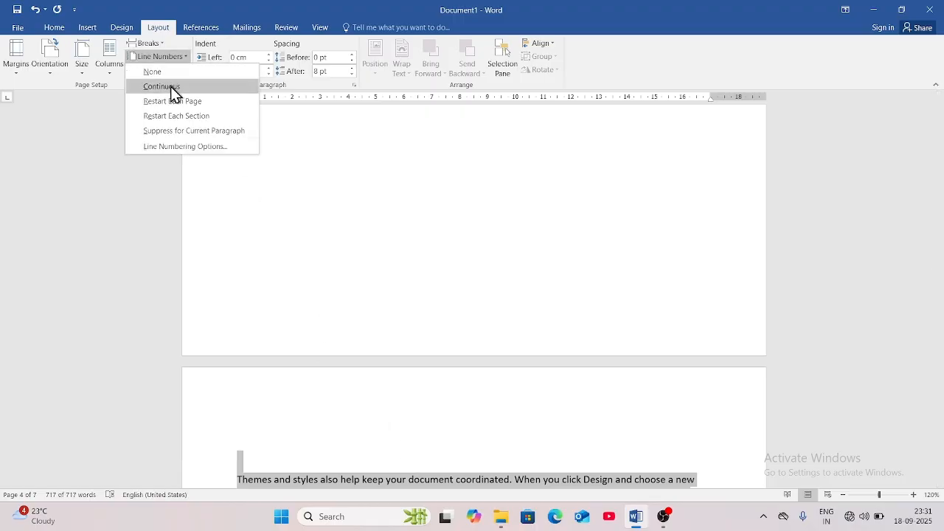
left_click(169, 87)
scroll(473, 455, "down", 3)
scroll(472, 456, "down", 11)
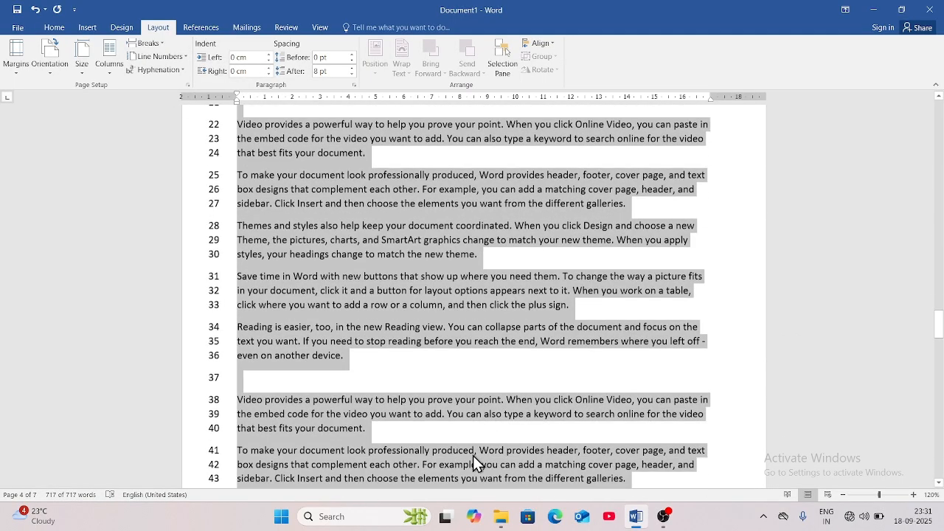
scroll(473, 455, "down", 2)
scroll(473, 455, "up", 10)
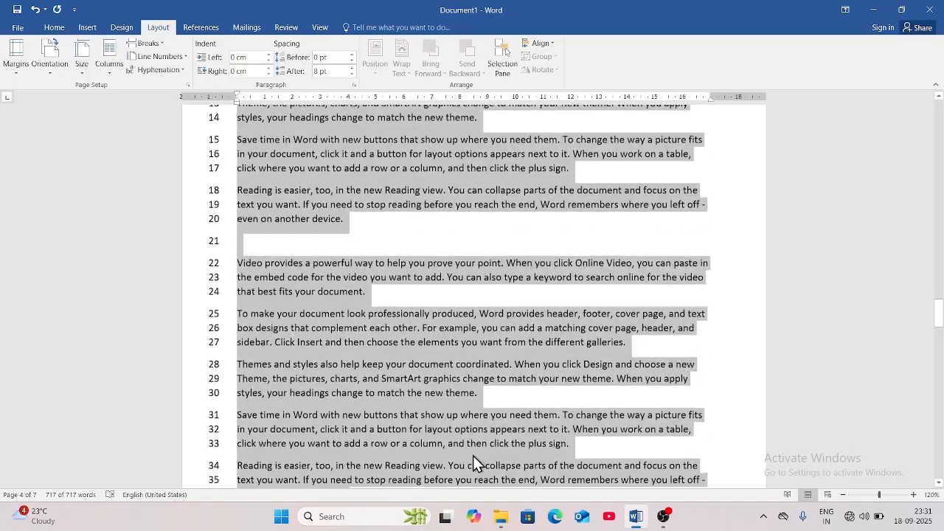
left_click_drag(942, 319, 943, 116)
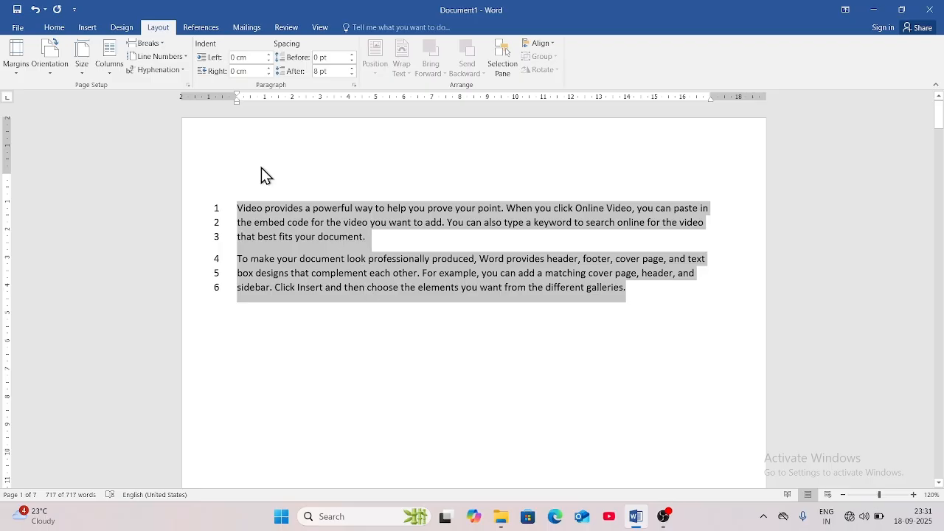
Switch line numbering to Restart Each Page.
left_click(185, 57)
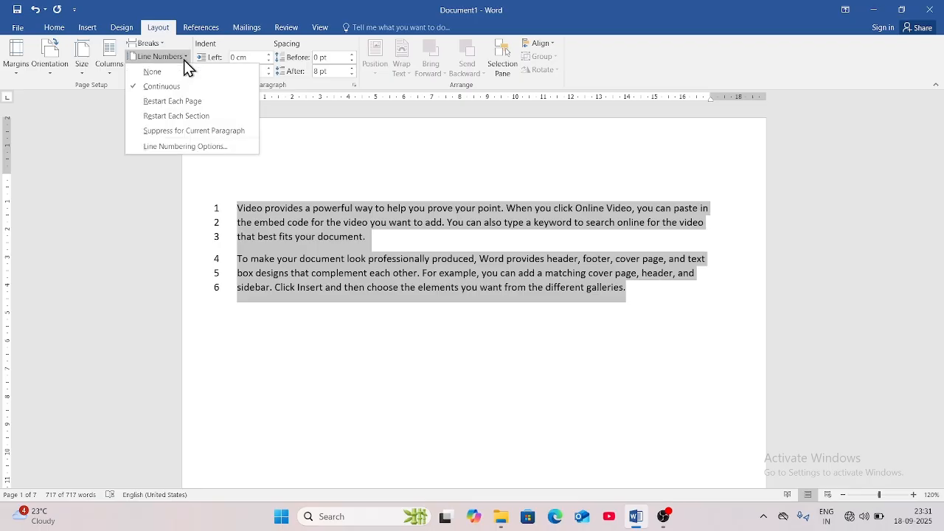
left_click(367, 339)
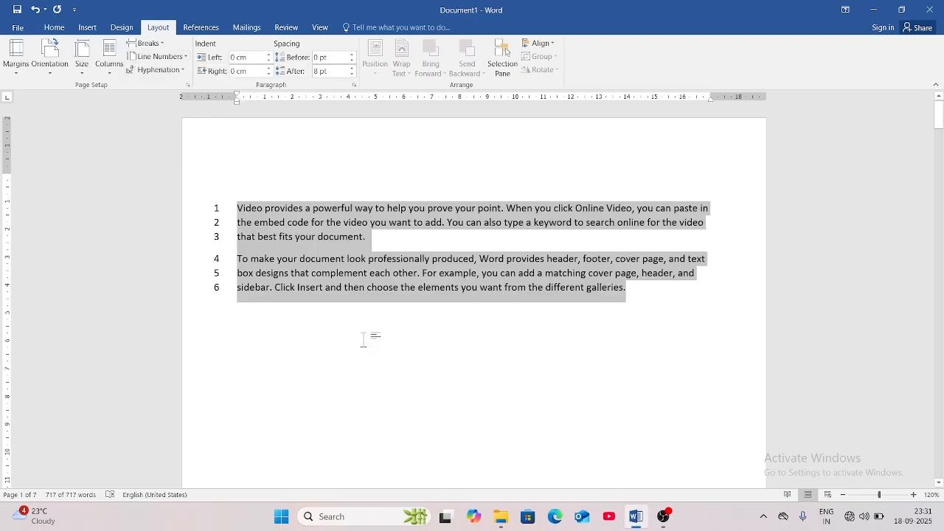
left_click(187, 59)
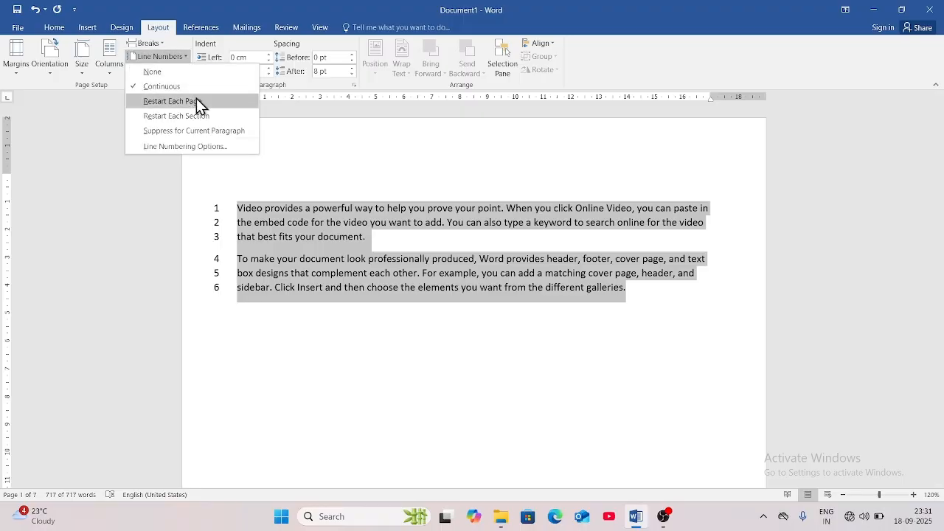
left_click(197, 101)
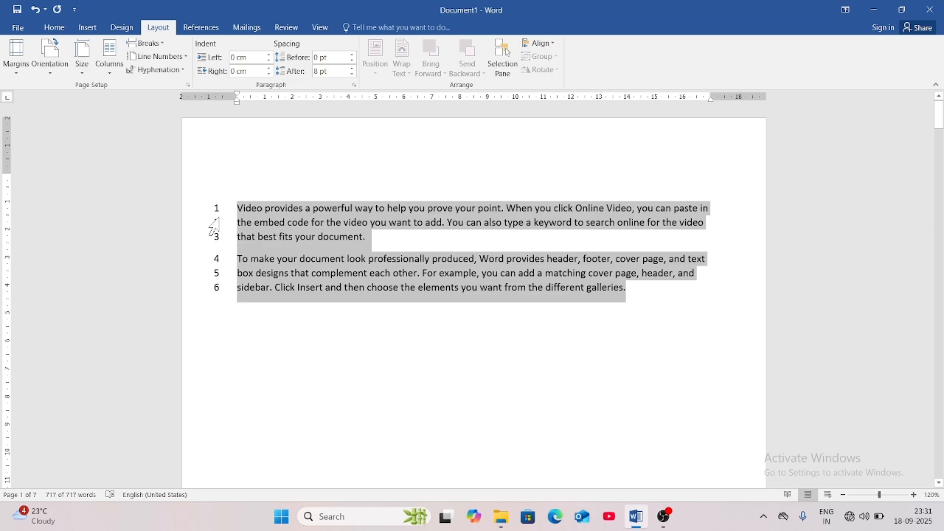
scroll(278, 369, "down", 15)
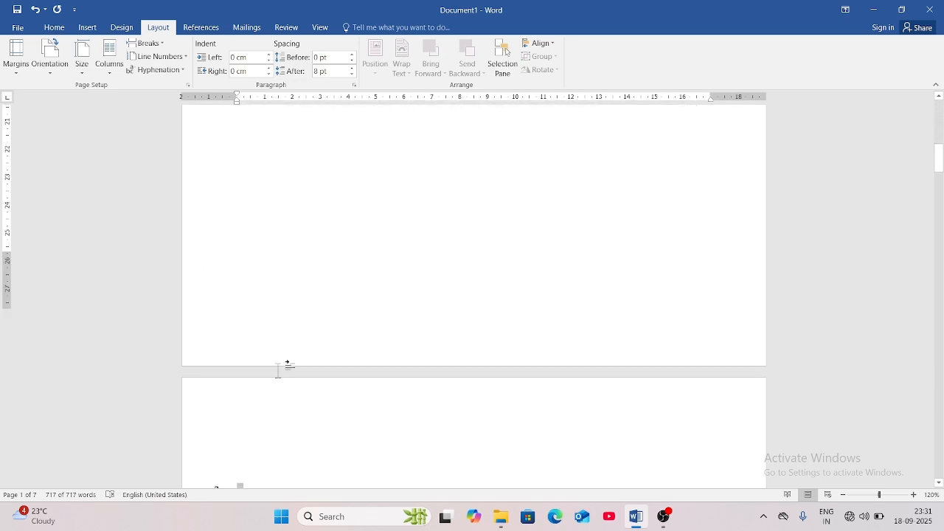
scroll(278, 371, "up", 3)
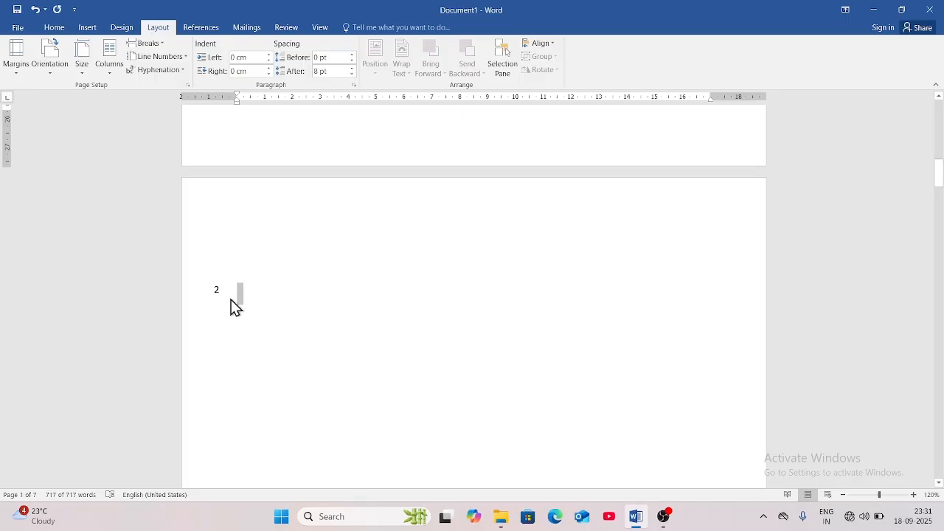
scroll(280, 389, "down", 5)
scroll(279, 388, "down", 5)
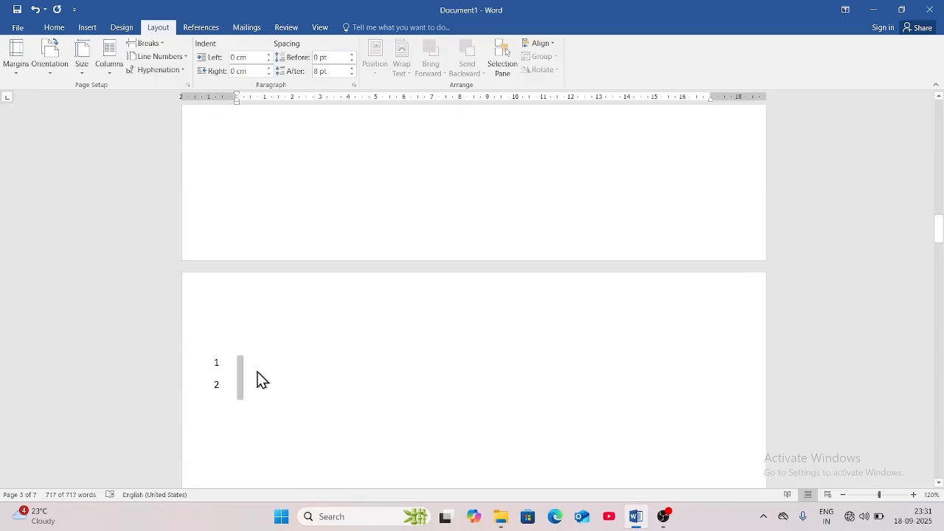
scroll(273, 440, "down", 15)
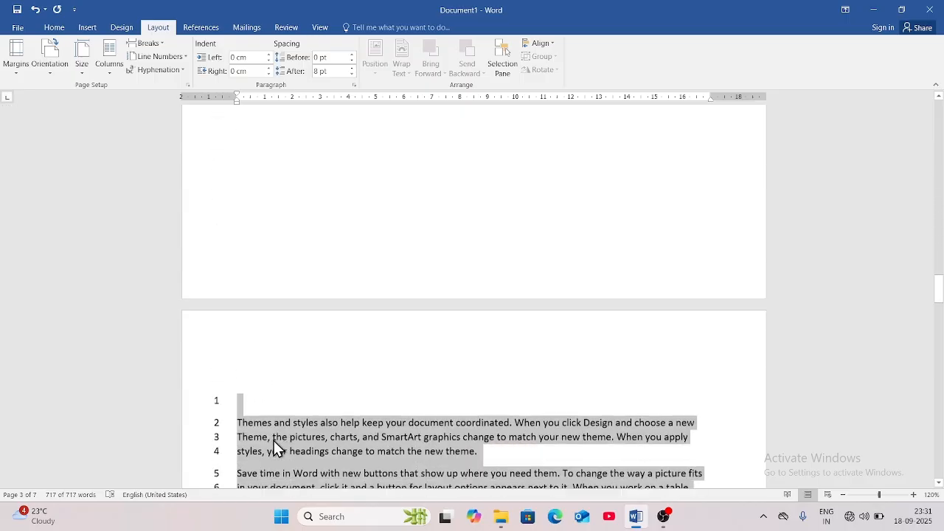
scroll(264, 363, "down", 15)
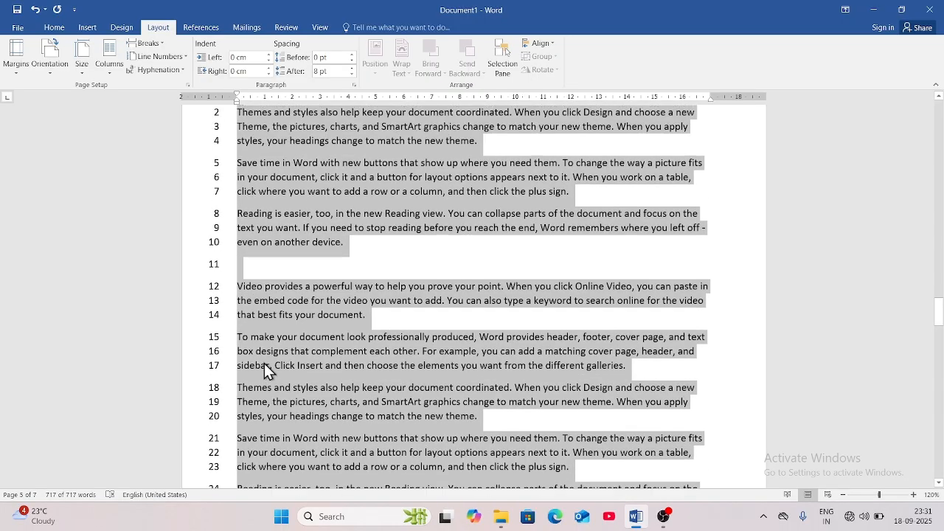
left_click_drag(938, 318, 941, 105)
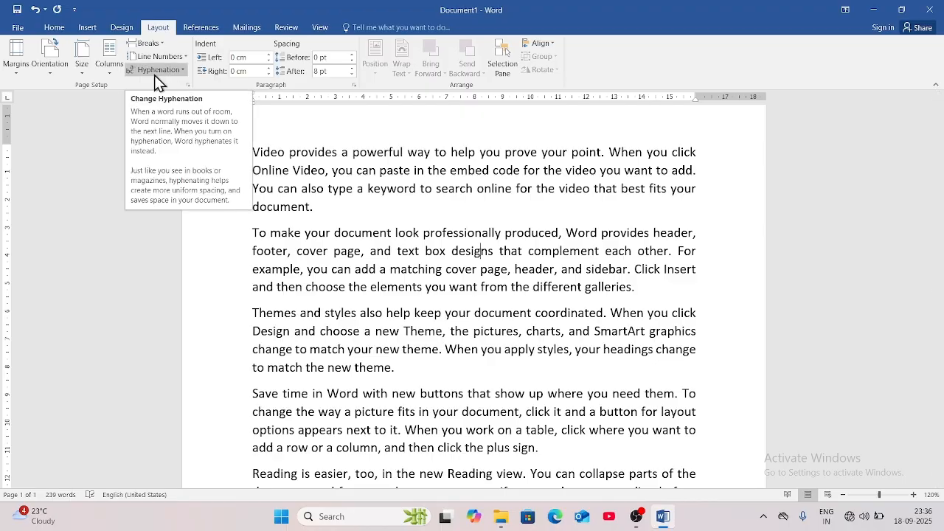
Select all the text, set Hyphenation to Automatic, then deselect the text.
left_click(332, 293)
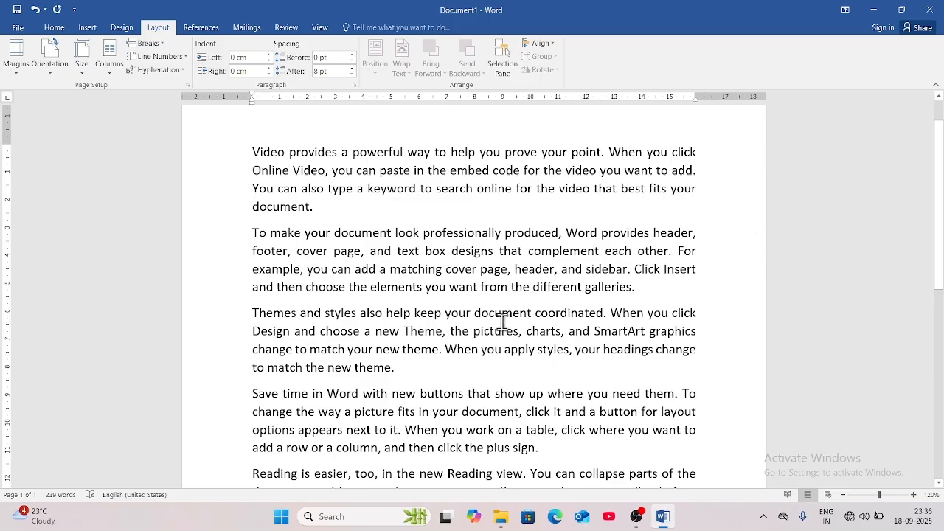
key("ctrl+a")
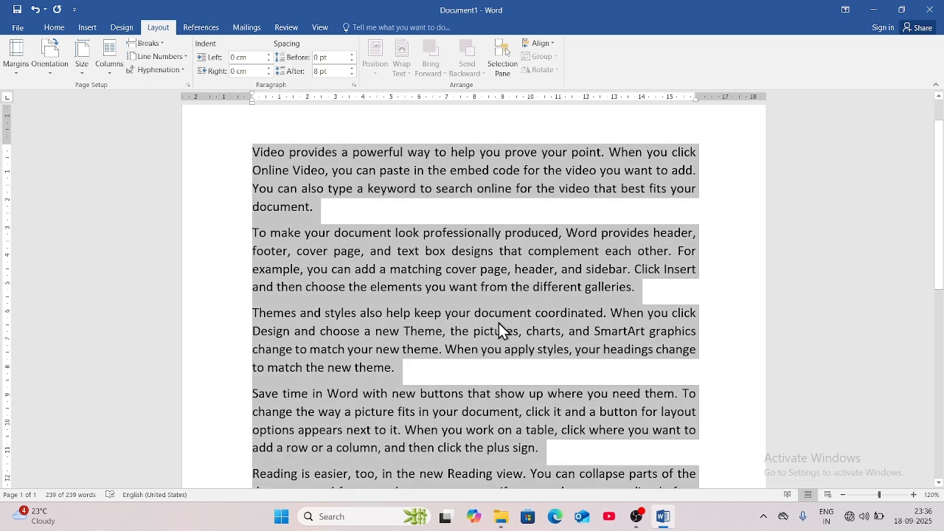
left_click(167, 72)
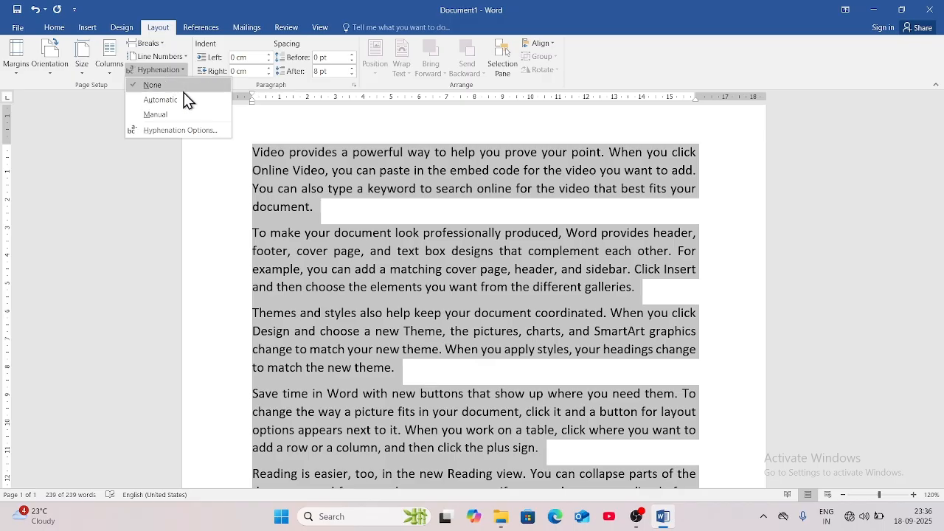
left_click(184, 99)
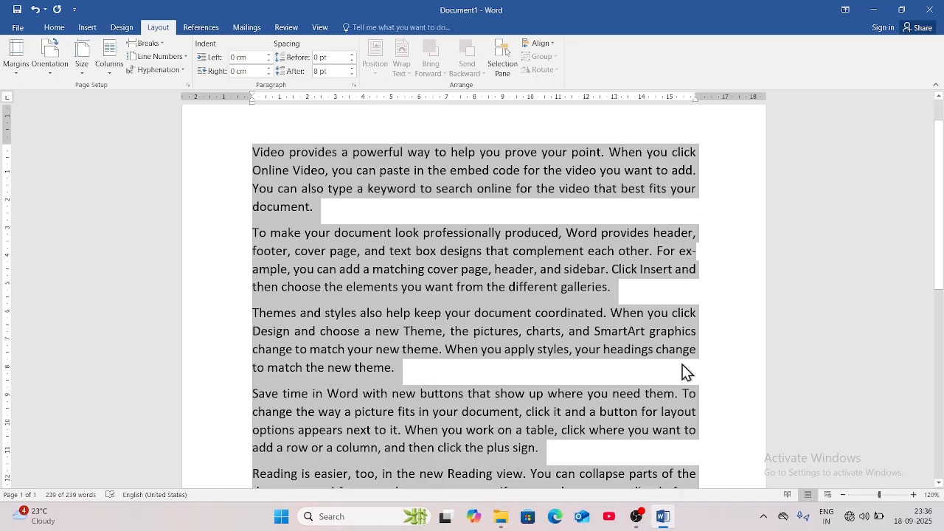
scroll(683, 371, "down", 1)
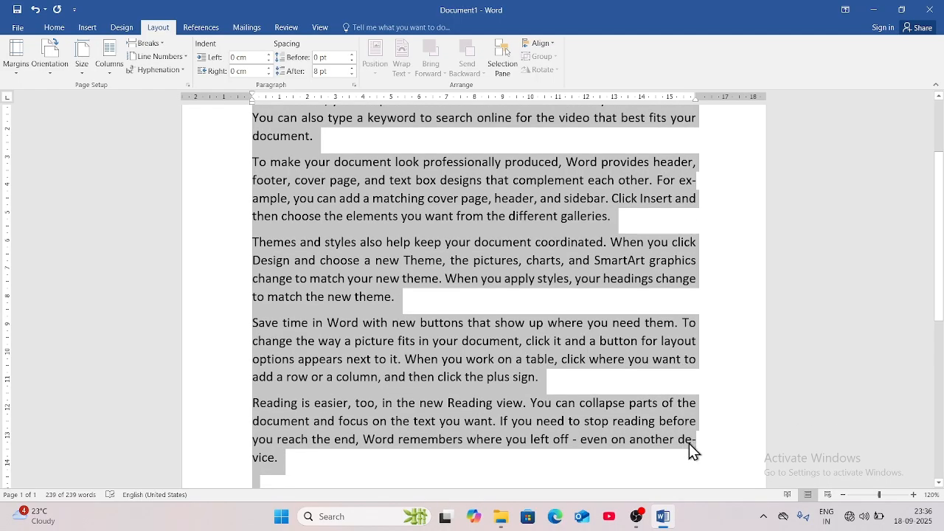
scroll(436, 351, "up", 2)
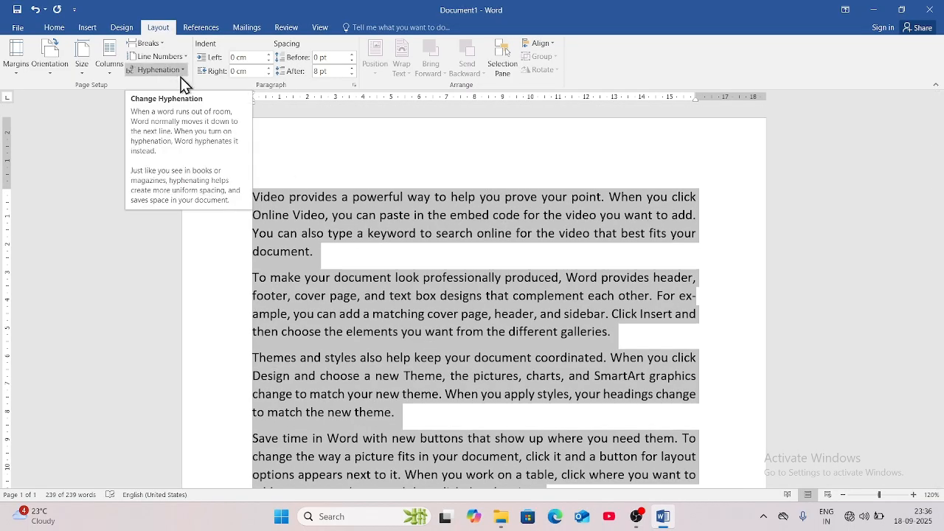
left_click(398, 260)
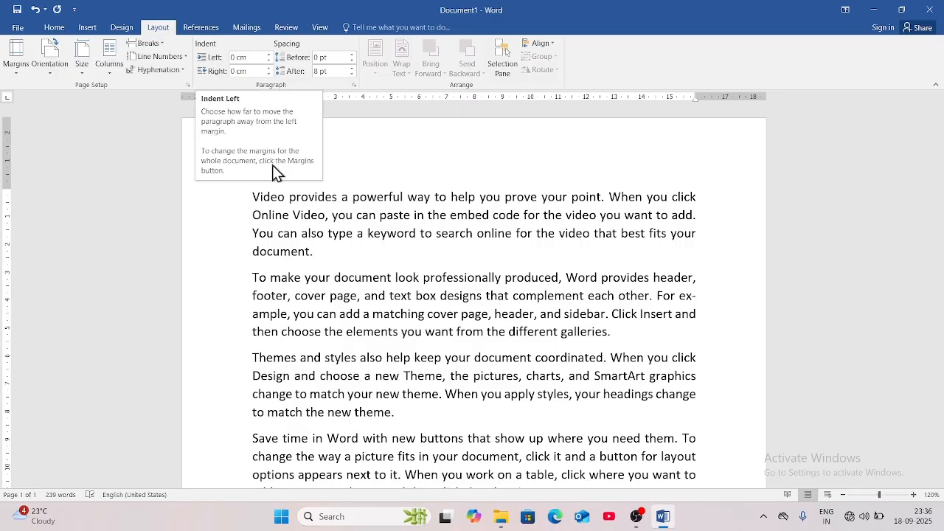
Raise the first paragraph's left indent to 1.2 cm.
left_click(250, 204)
left_click(269, 56)
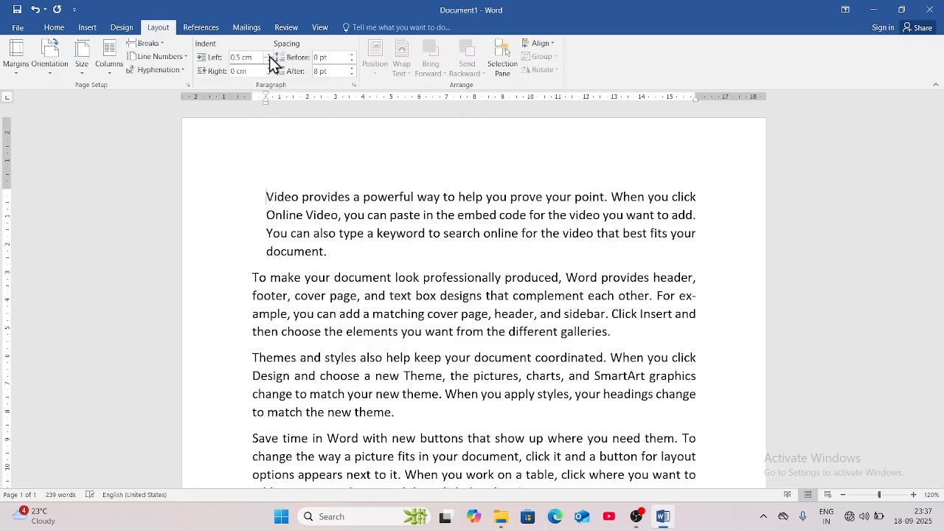
left_click(269, 56)
left_click(269, 56)
left_click(269, 57)
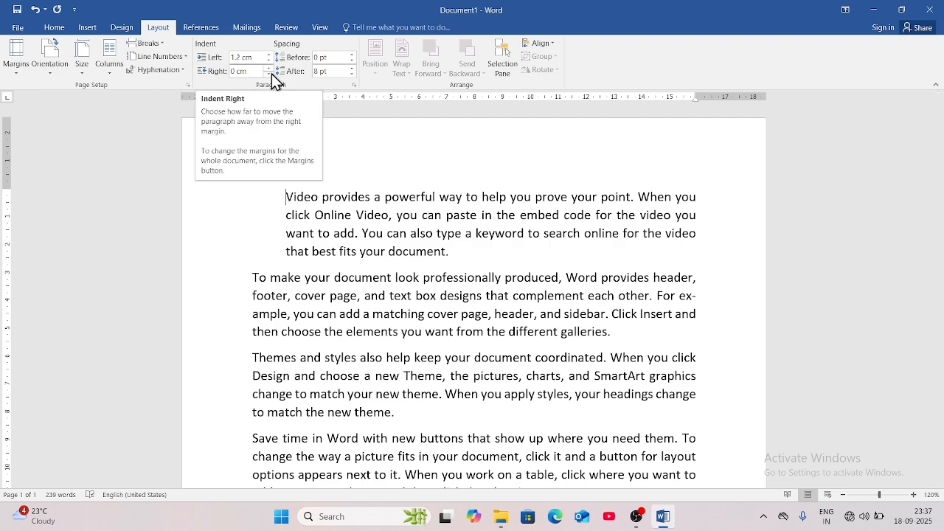
Raise the first paragraph's right indent to 1.4 cm.
left_click(271, 71)
left_click(270, 70)
left_click(270, 71)
left_click(271, 71)
left_click(270, 71)
left_click(271, 71)
left_click(271, 71)
left_click(271, 71)
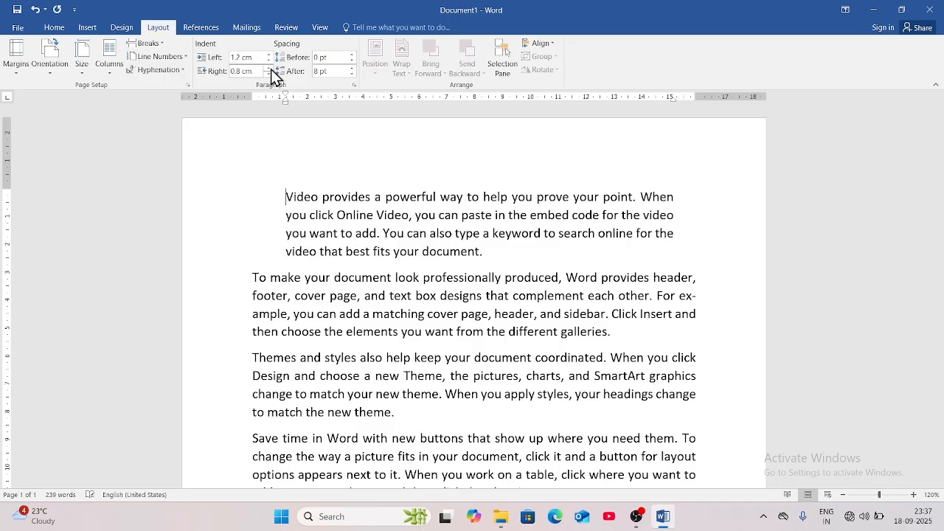
left_click(271, 71)
left_click(271, 71)
left_click(271, 71)
left_click(271, 71)
left_click(271, 71)
left_click(271, 71)
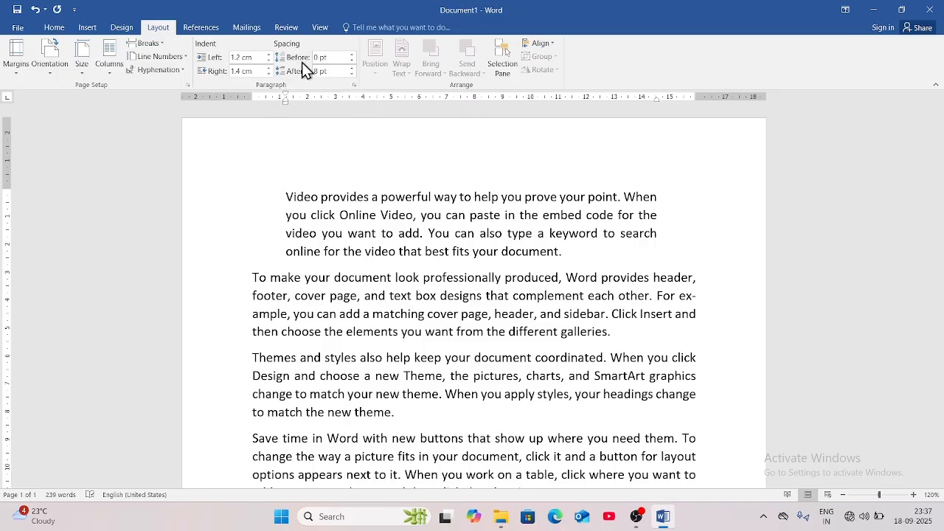
Raise the spacing before the first paragraph to about 60 pt, then lower it to 24 pt.
left_click(353, 55)
left_click(353, 55)
left_click(353, 55)
left_click(353, 56)
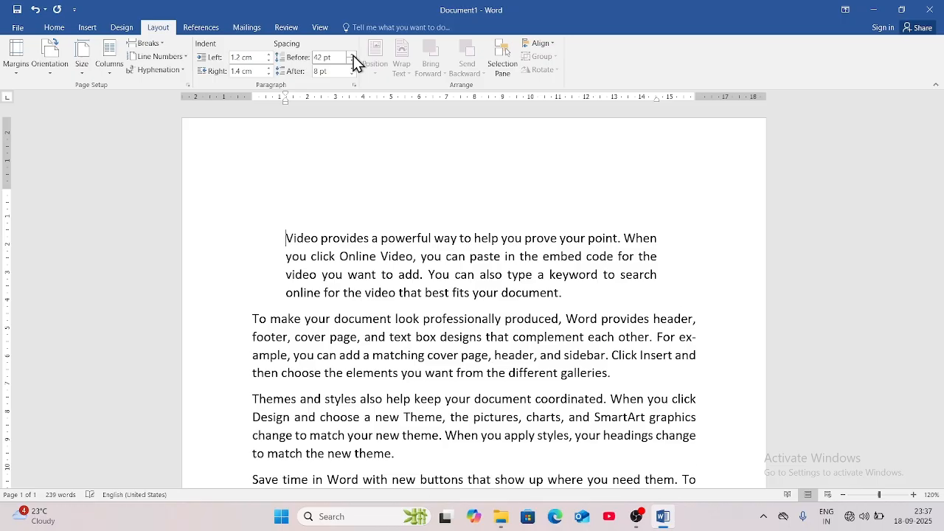
left_click(353, 56)
left_click(354, 55)
left_click(353, 55)
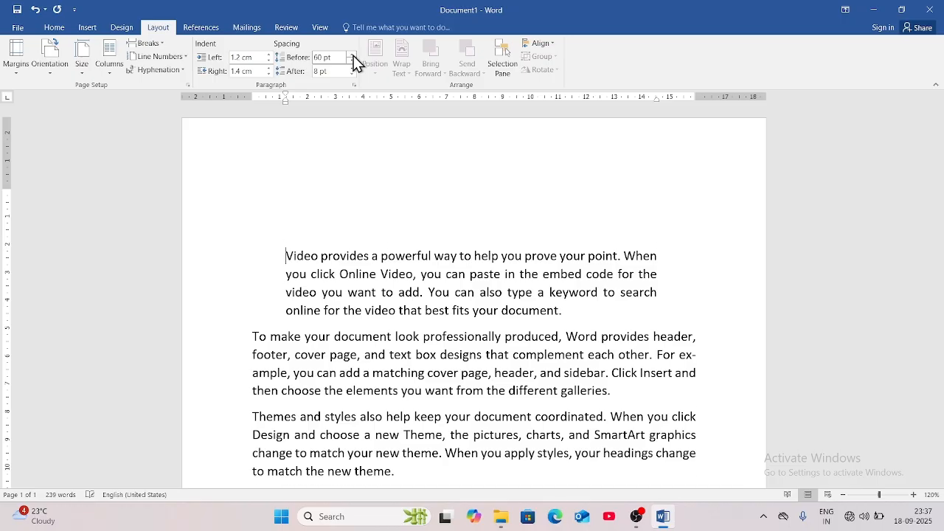
left_click(354, 55)
left_click(353, 61)
left_click(352, 61)
left_click(353, 61)
left_click(352, 61)
left_click(352, 61)
left_click(352, 61)
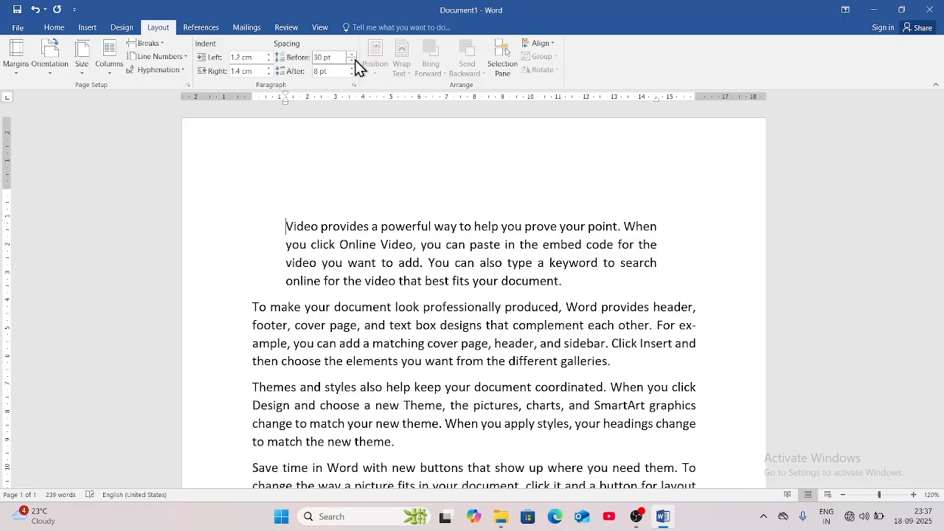
left_click(353, 61)
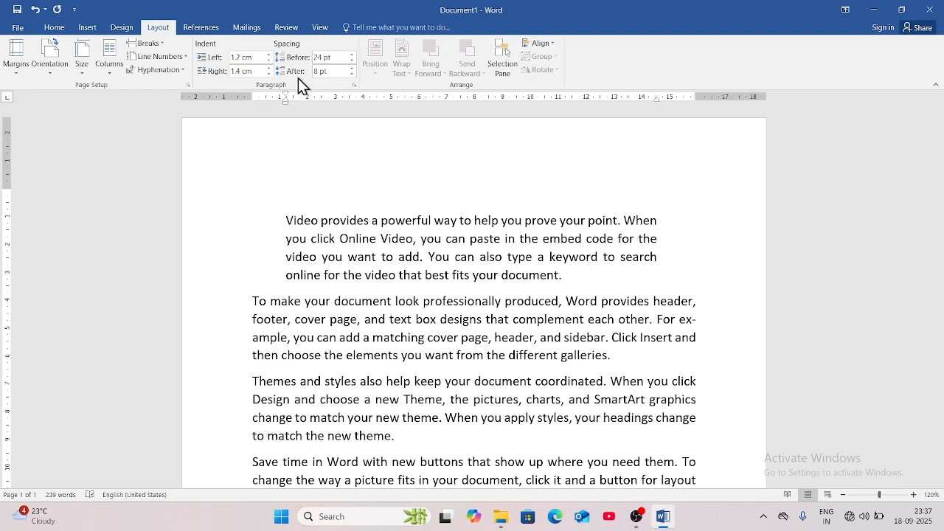
Raise the spacing after the first paragraph to 30 pt, then lower it to 12 pt.
left_click(351, 68)
left_click(352, 68)
left_click(352, 68)
left_click(351, 68)
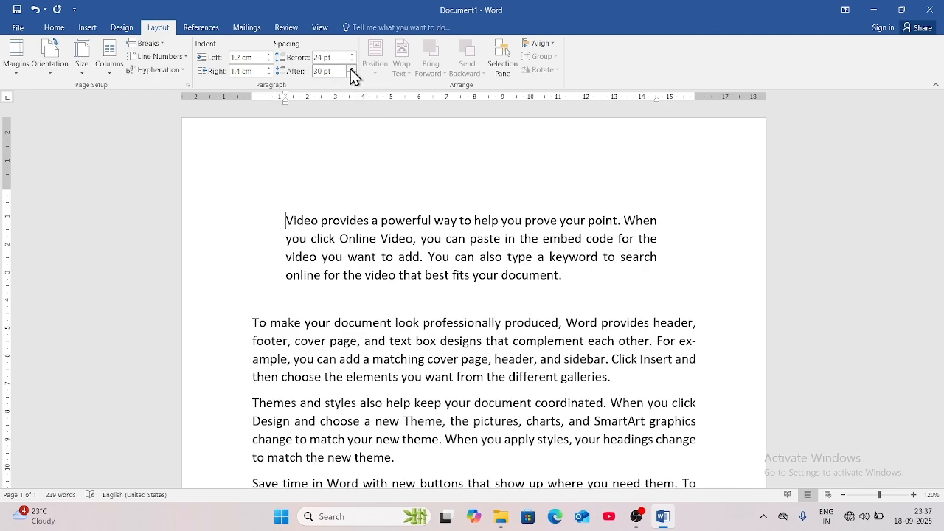
left_click(352, 68)
left_click(352, 68)
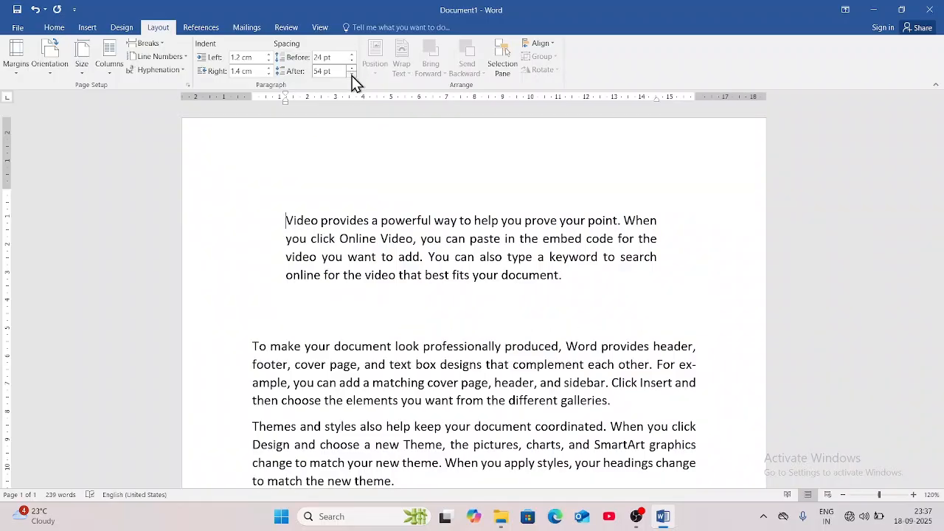
left_click(351, 75)
left_click(352, 74)
left_click(352, 74)
left_click(352, 75)
left_click(351, 74)
left_click(351, 74)
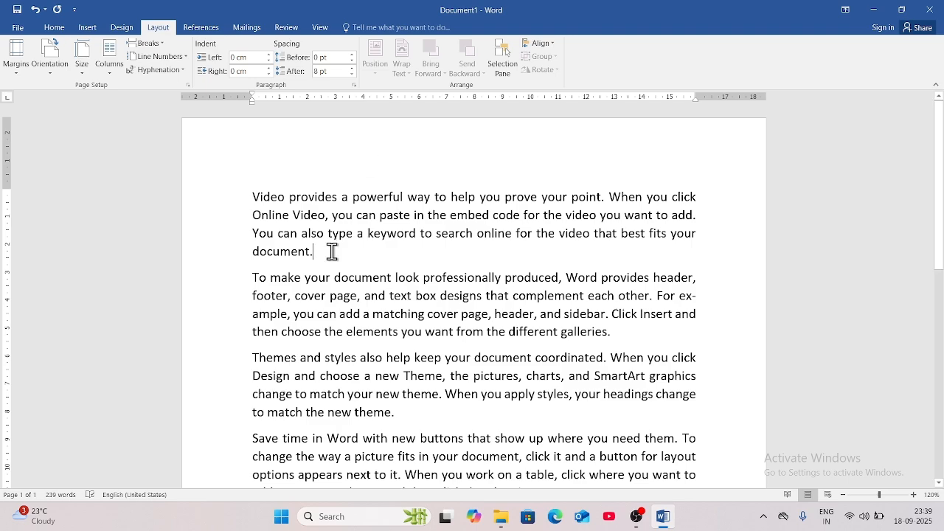
Insert the picture pexels-nickcollins-1293120.jpg from the Downloads folder.
left_click(88, 28)
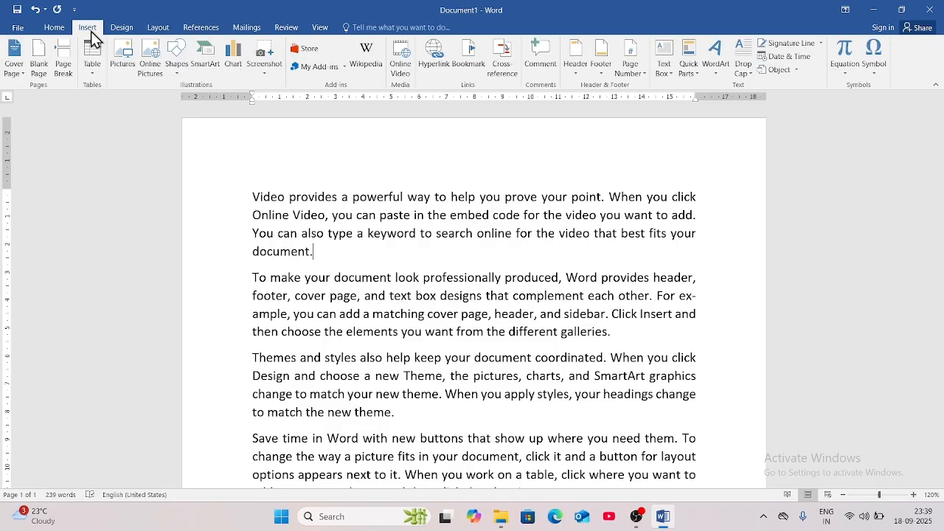
left_click(126, 56)
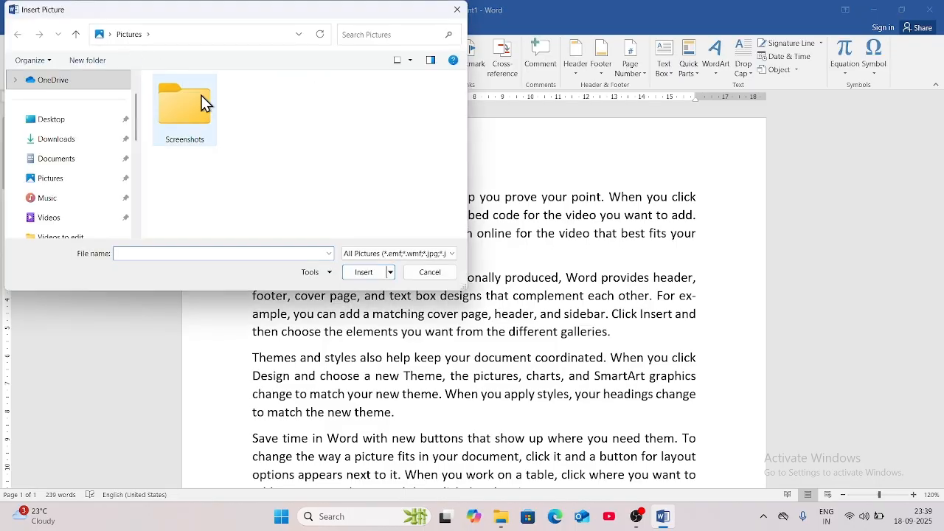
left_click(80, 142)
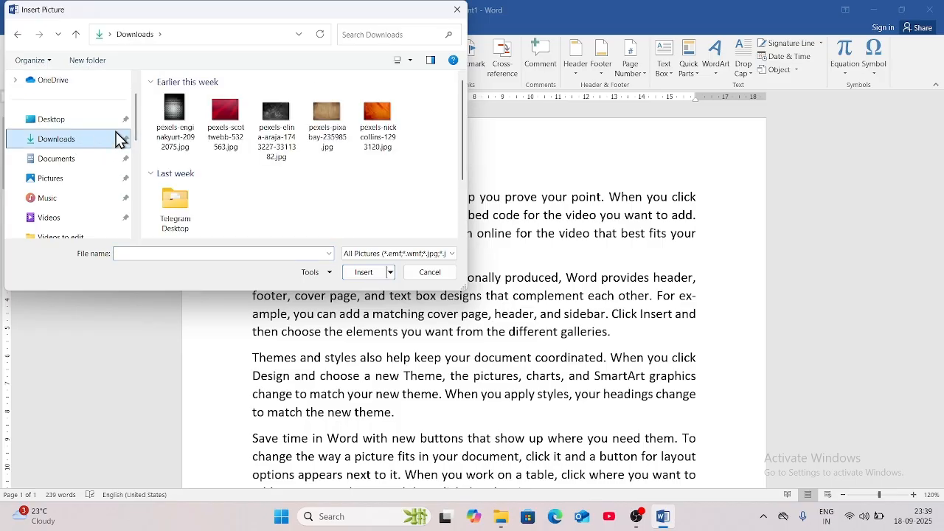
left_click(377, 118)
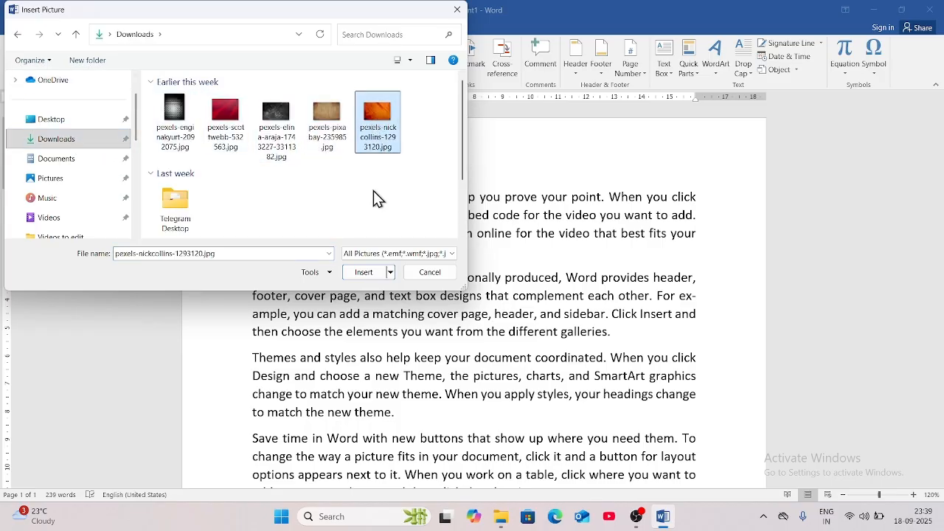
left_click(366, 273)
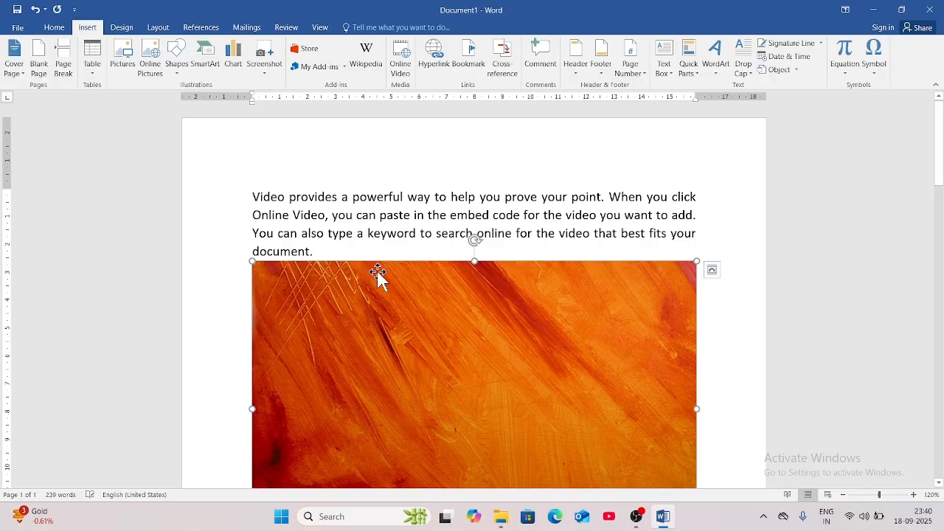
Shrink the picture slightly from its corner and try the top-left wrapped position.
scroll(375, 310, "down", 1)
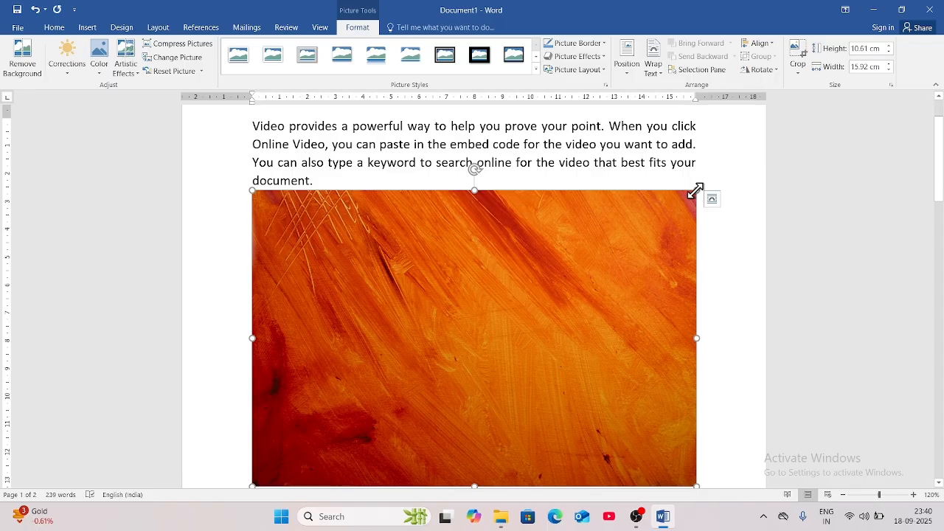
left_click_drag(696, 190, 517, 338)
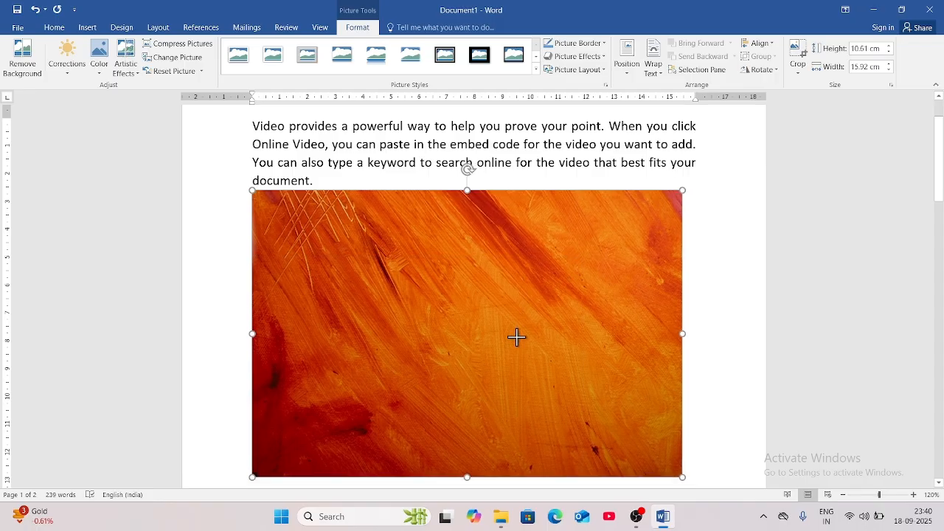
left_click(158, 29)
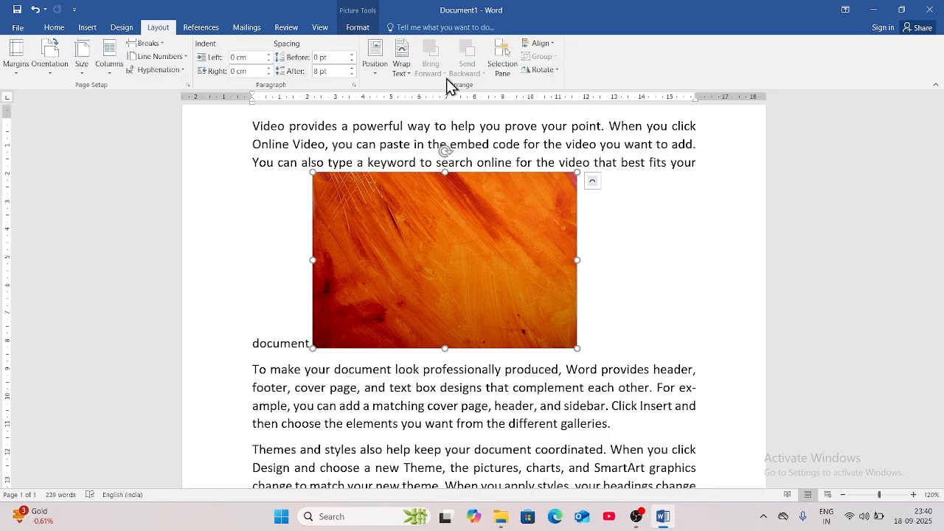
left_click(375, 66)
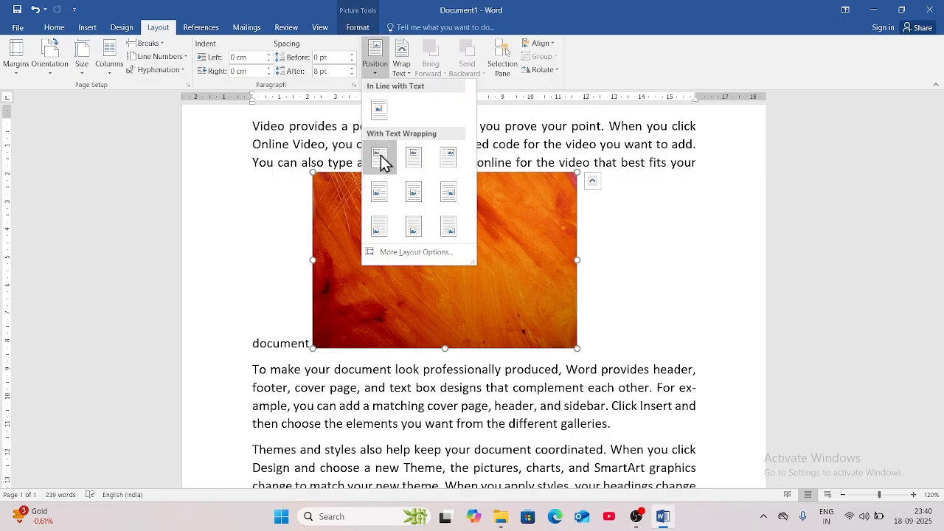
left_click(379, 159)
Move the picture to the middle-centre position so text wraps around both sides.
left_click(371, 67)
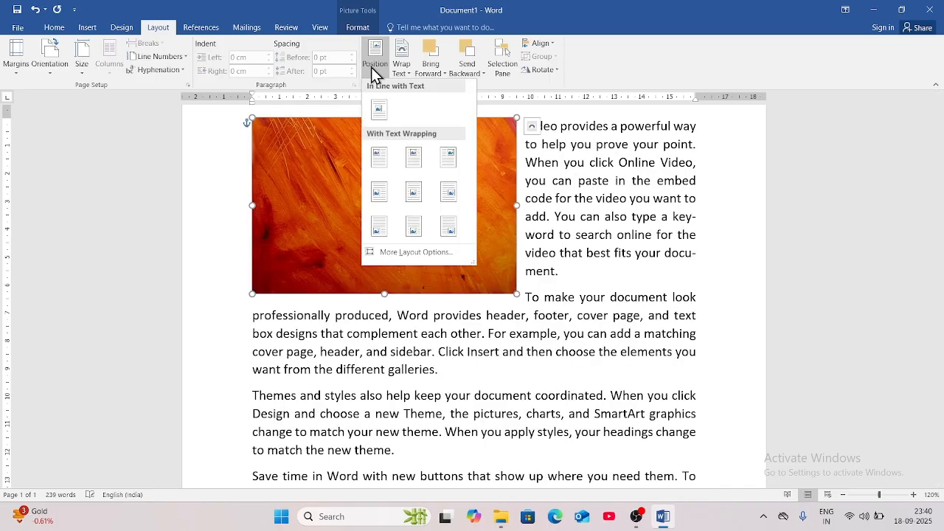
left_click(411, 159)
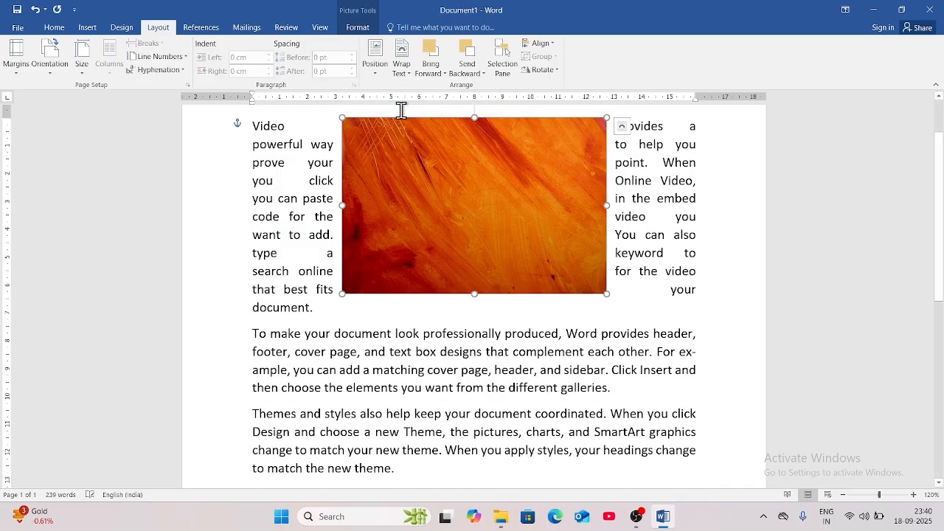
left_click(375, 65)
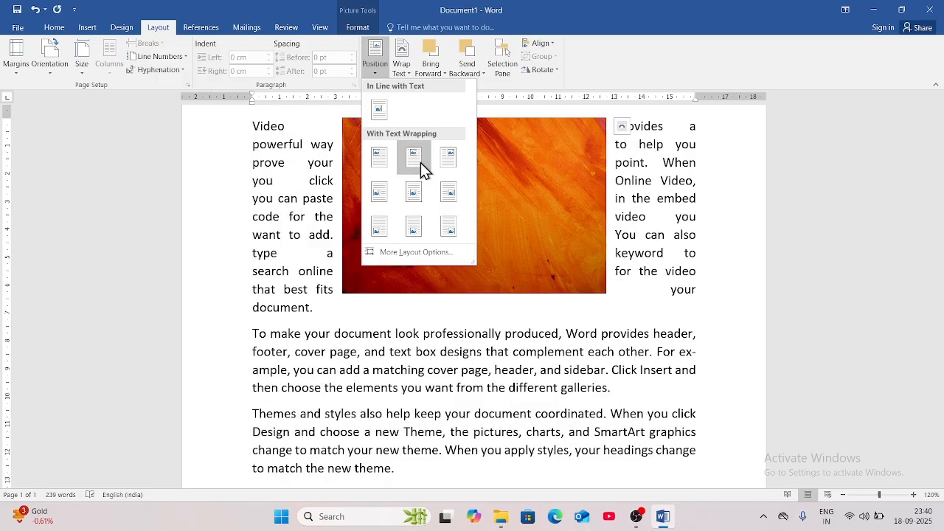
left_click(414, 193)
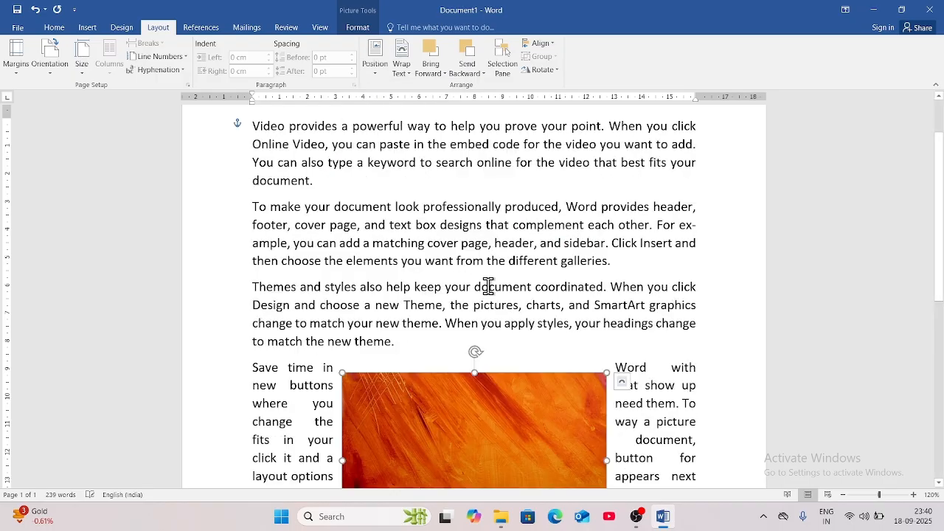
scroll(514, 317, "down", 5)
scroll(516, 332, "up", 6)
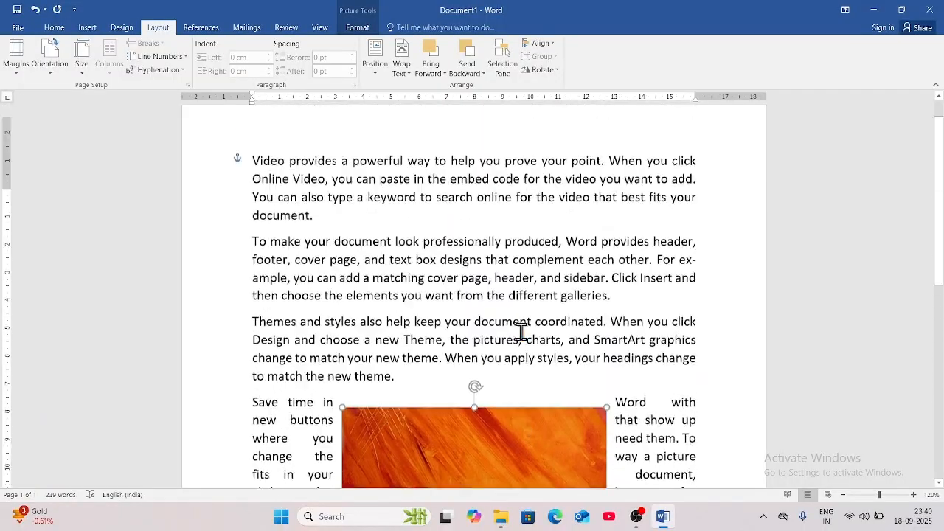
scroll(520, 335, "down", 3)
scroll(517, 317, "up", 3)
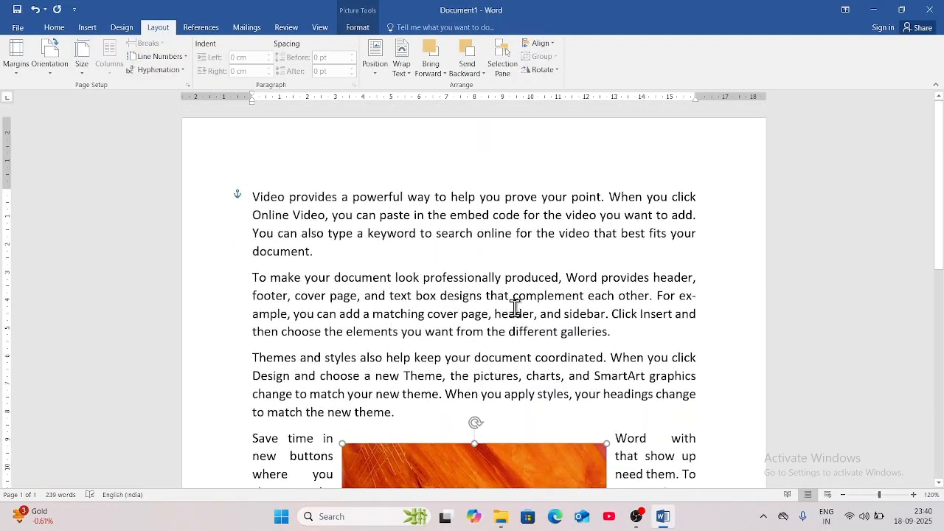
Put the picture behind the text and move it up over the upper paragraphs.
left_click(410, 77)
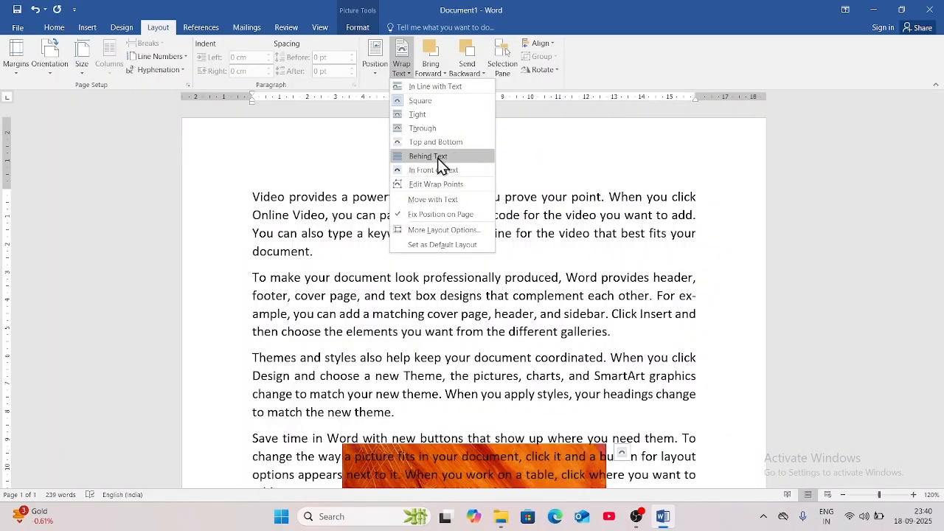
left_click(437, 158)
scroll(457, 332, "down", 3)
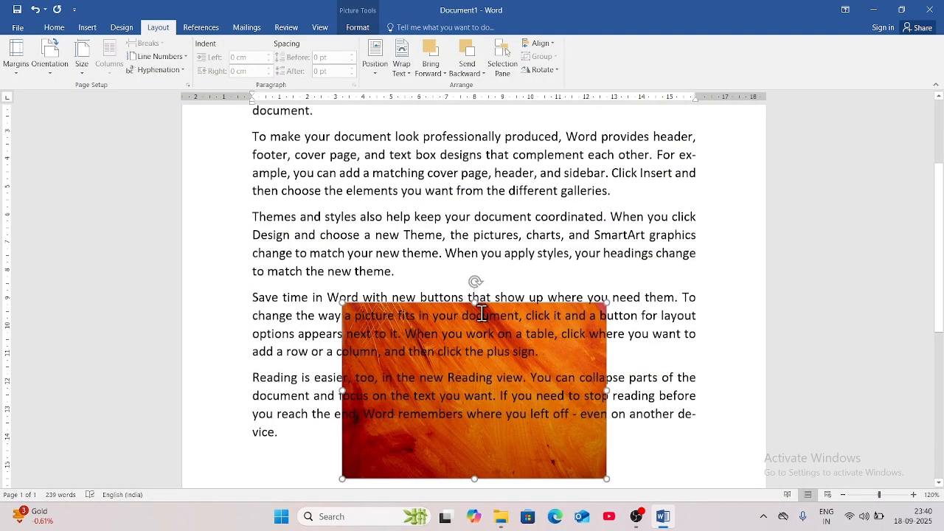
left_click_drag(478, 443, 461, 279)
Float the picture in front of the text, enlarge it, and shift it left.
left_click(402, 65)
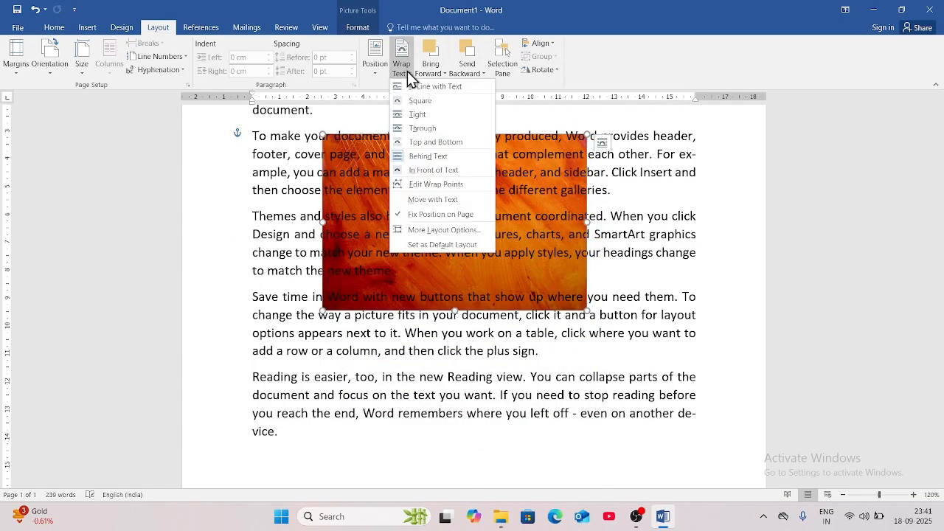
left_click(433, 169)
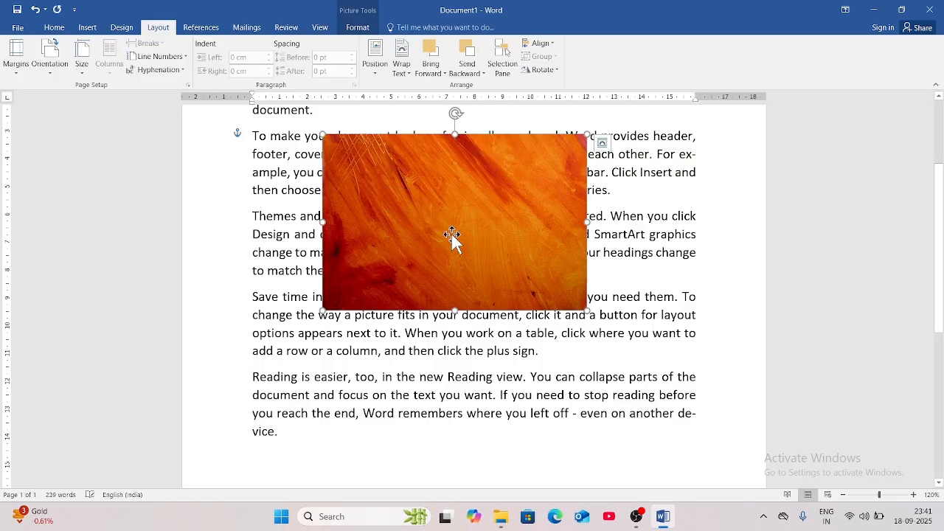
mouse_move(452, 251)
left_mouse_down()
mouse_move(467, 246)
mouse_move(468, 261)
mouse_move(465, 251)
left_mouse_up()
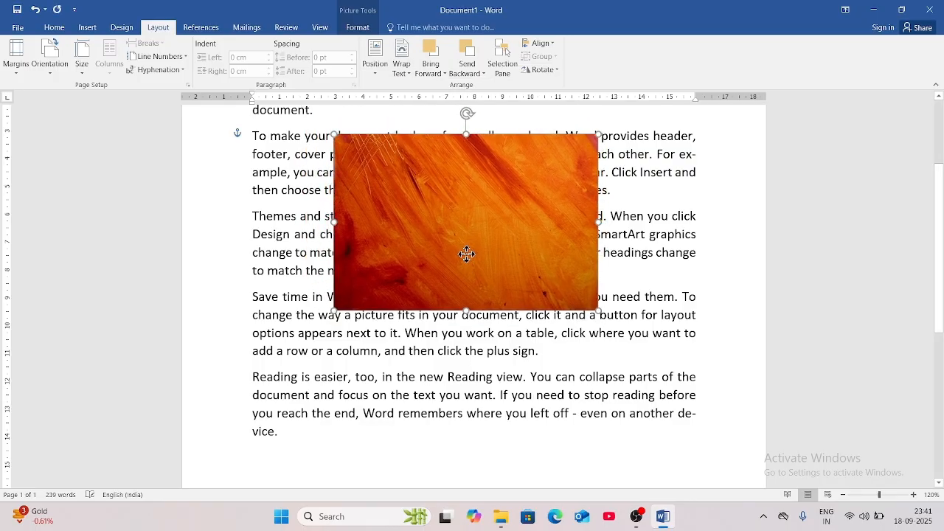
left_click(402, 70)
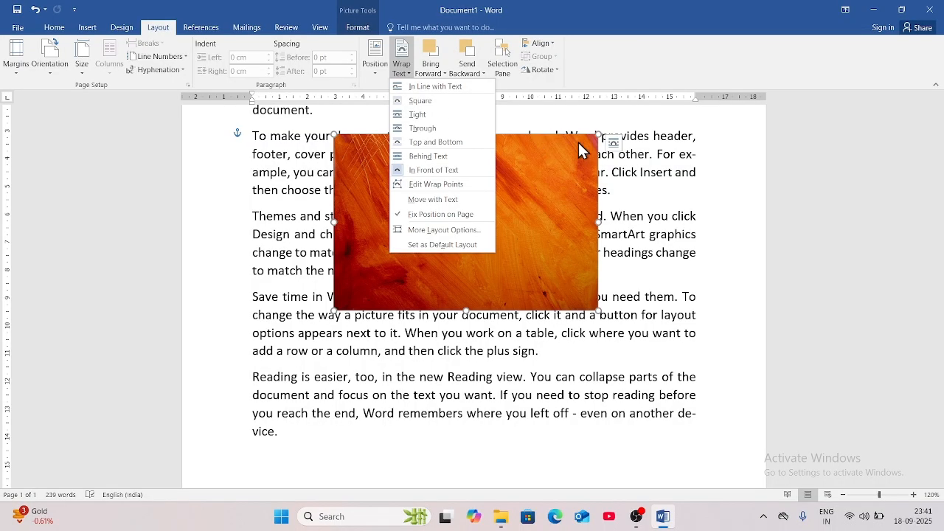
left_click(580, 122)
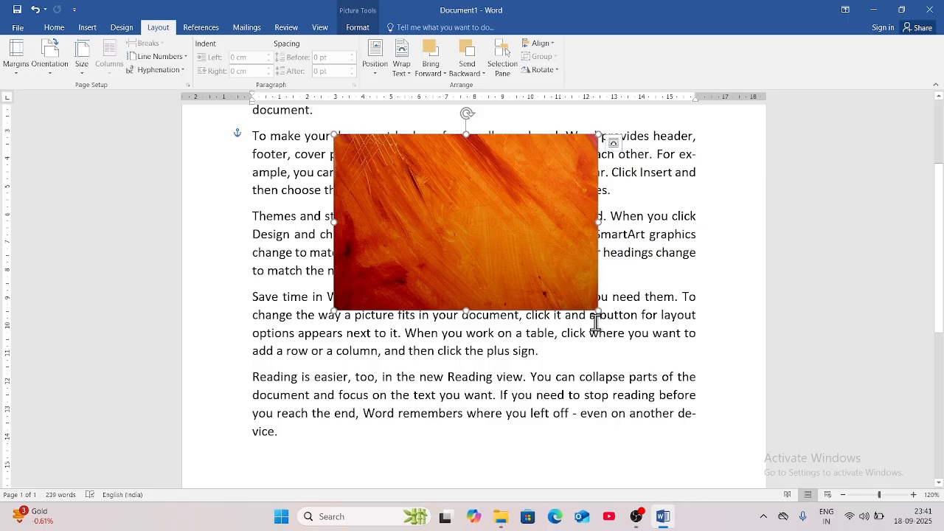
left_click_drag(597, 311, 626, 359)
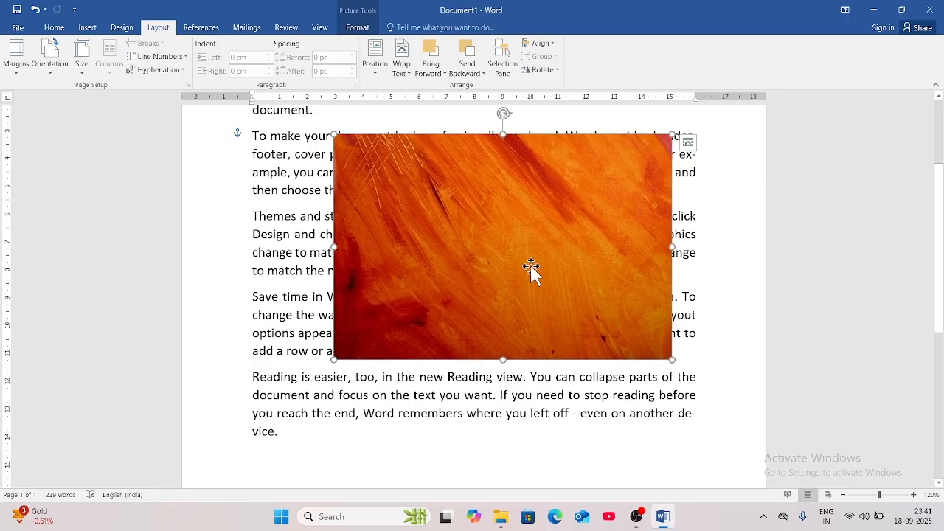
left_click_drag(517, 273, 473, 284)
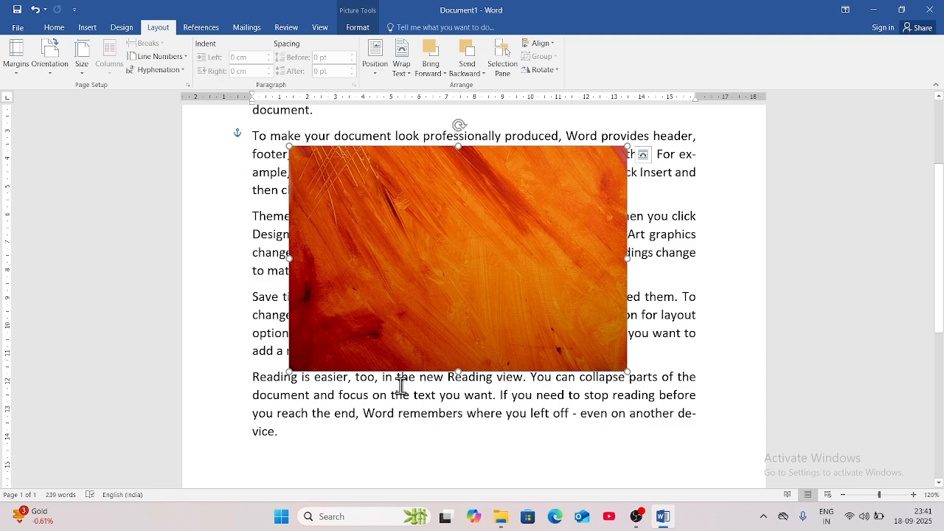
left_click(401, 436)
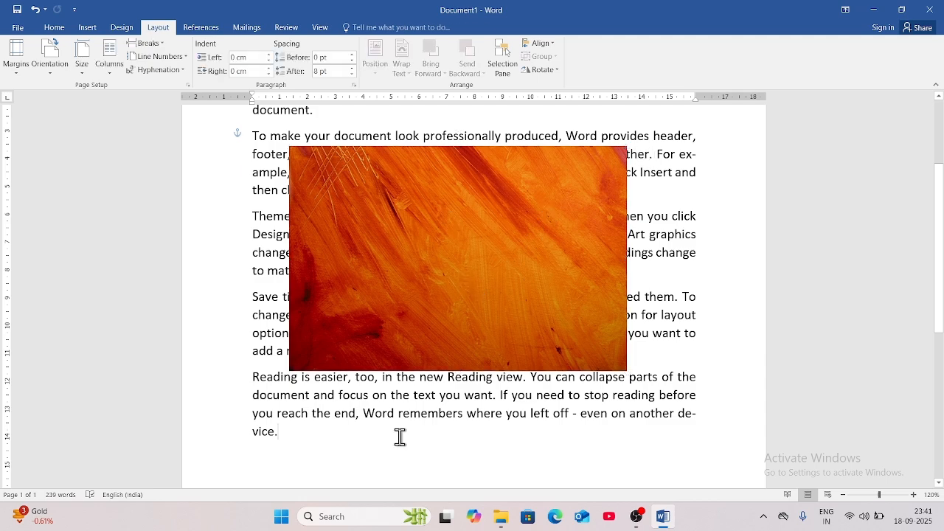
Insert the picture pexels-enginakyurt-2092075.jpg from Downloads into the document.
left_click(88, 29)
left_click(124, 65)
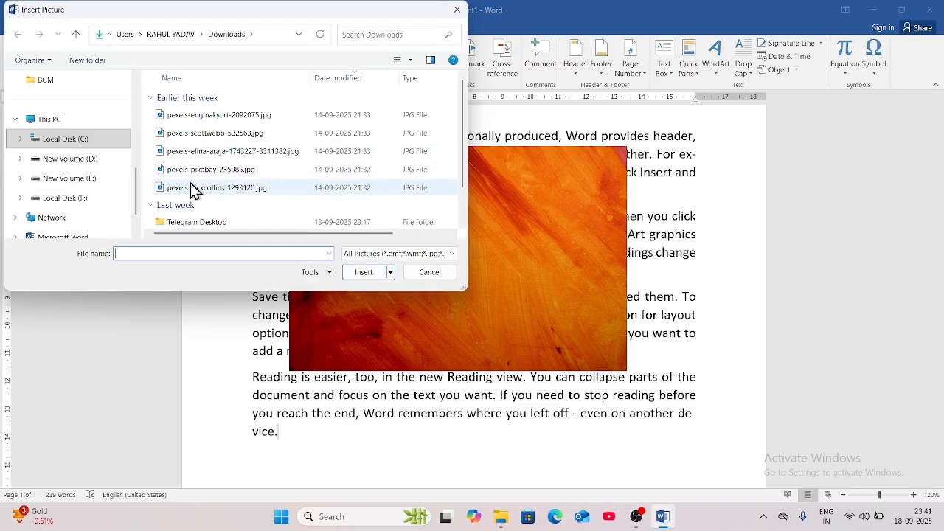
left_click(209, 118)
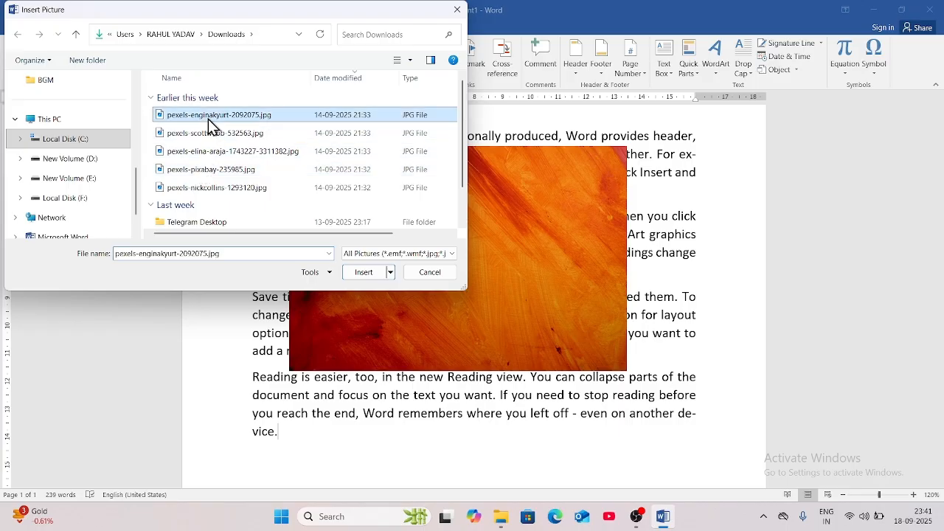
left_click(361, 275)
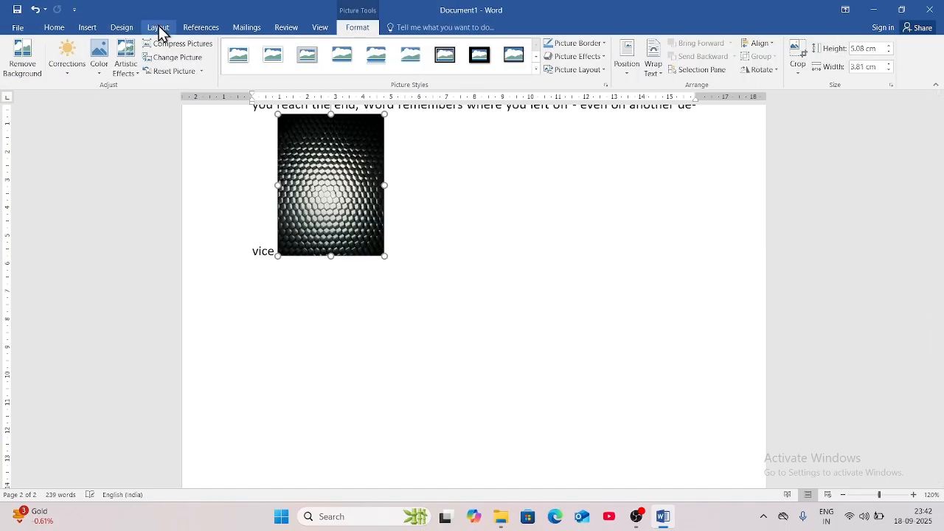
Set the honeycomb picture's text wrapping to Square.
left_click(159, 29)
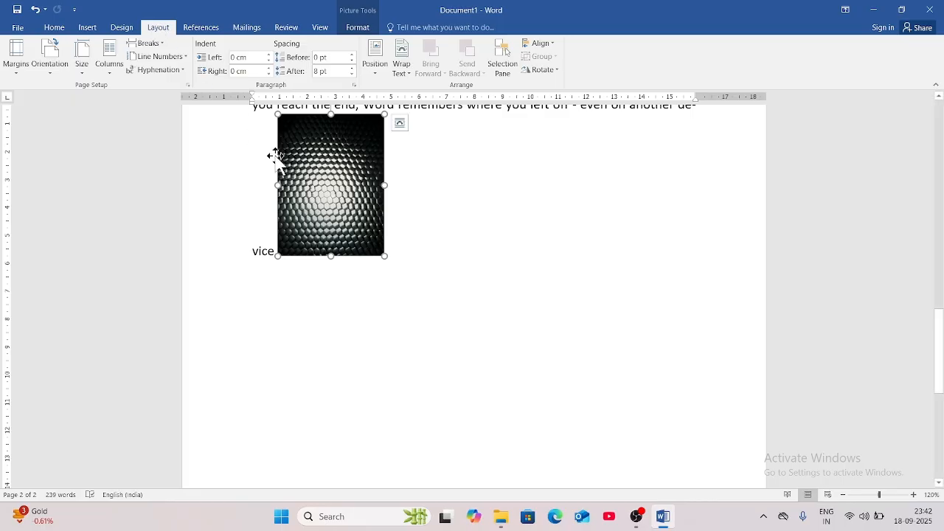
left_click(379, 73)
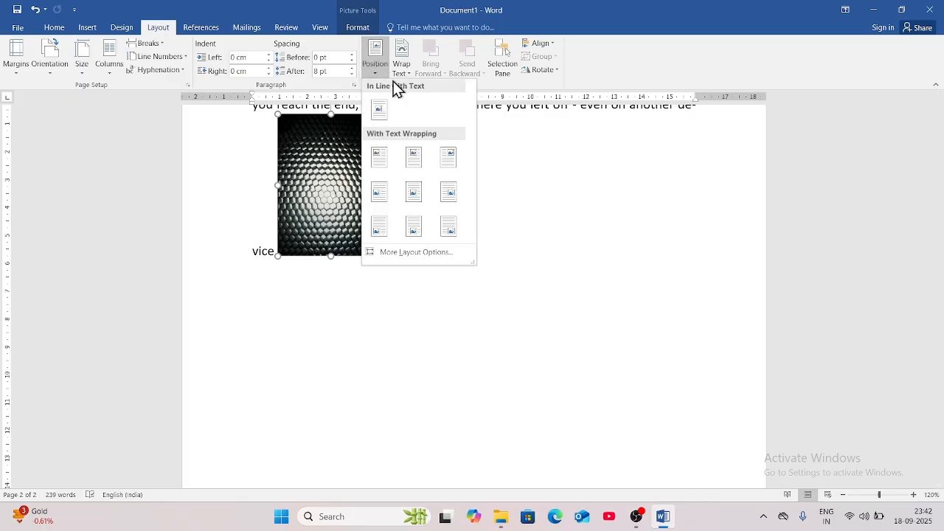
left_click(396, 76)
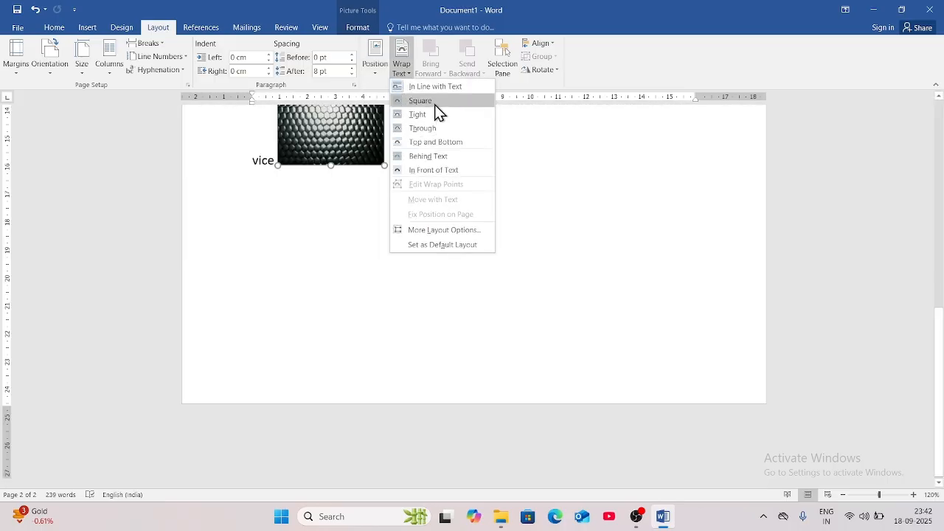
left_click(435, 102)
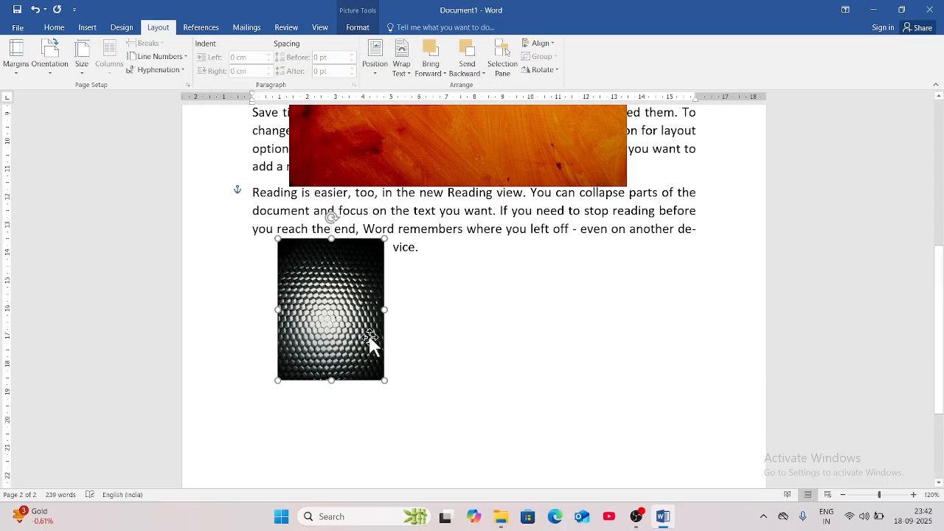
Drag the honeycomb picture onto the orange one, widen it both ways, then try Send Backward and Bring Forward.
left_click_drag(371, 341, 486, 338)
left_click_drag(419, 327, 458, 271)
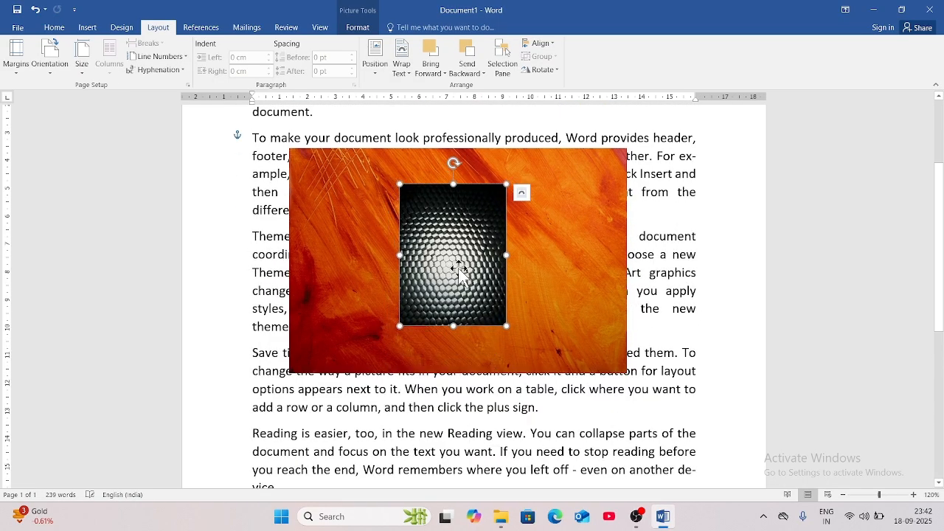
left_click_drag(401, 255, 359, 268)
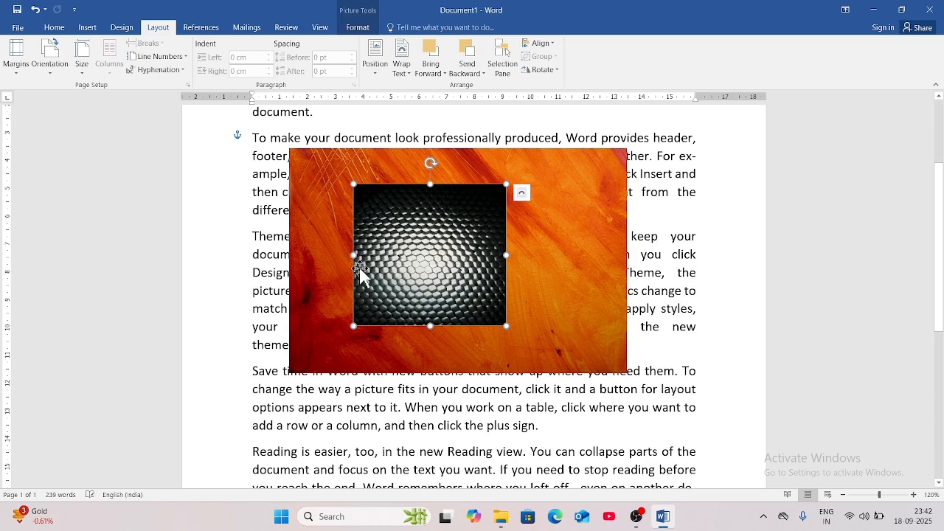
left_click_drag(509, 256, 570, 279)
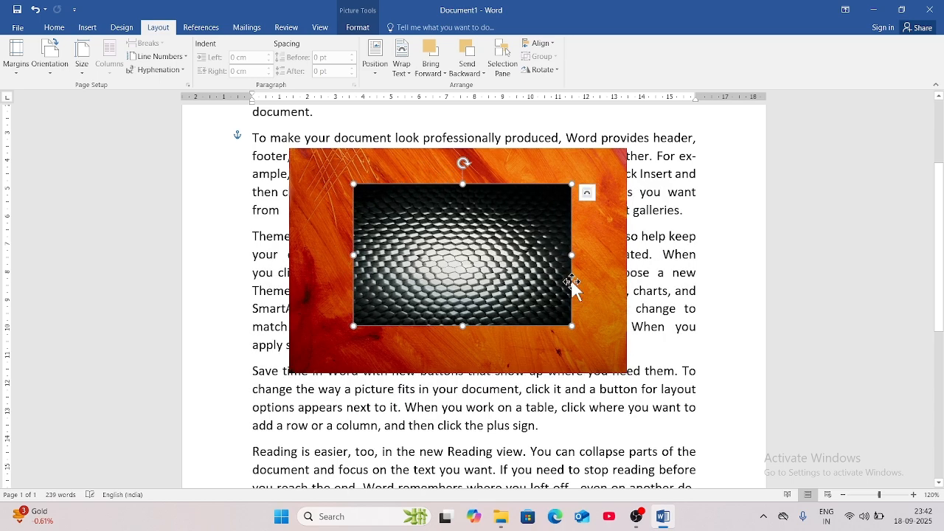
left_click(470, 53)
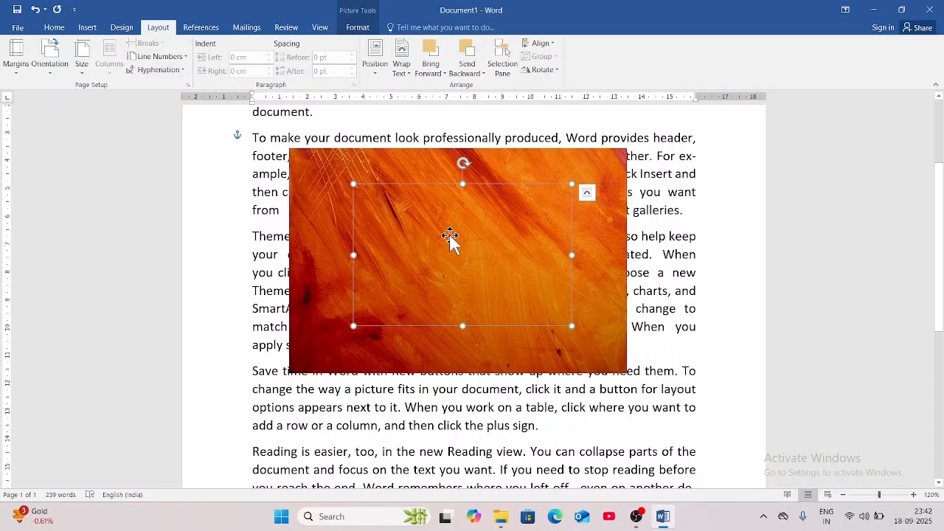
left_click(424, 55)
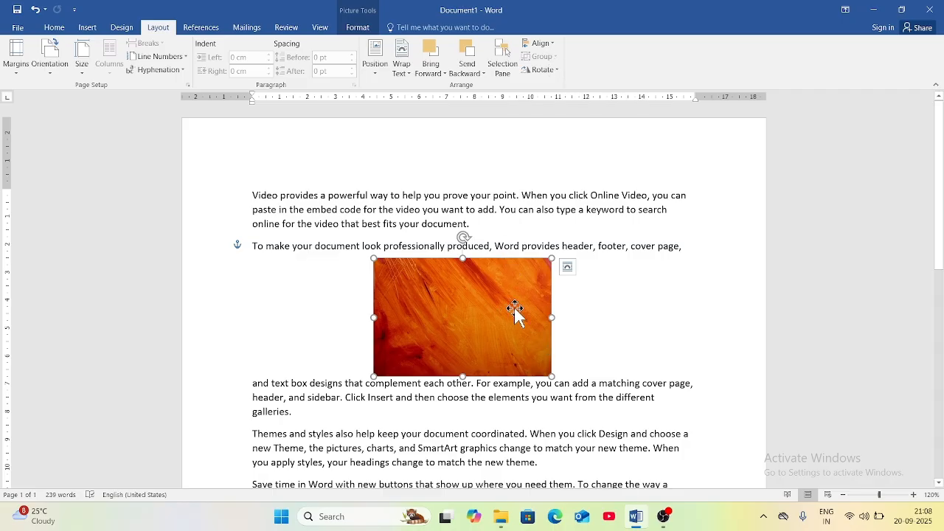
Try Align Left and Align Center, then align the orange picture to the right margin.
left_click(542, 43)
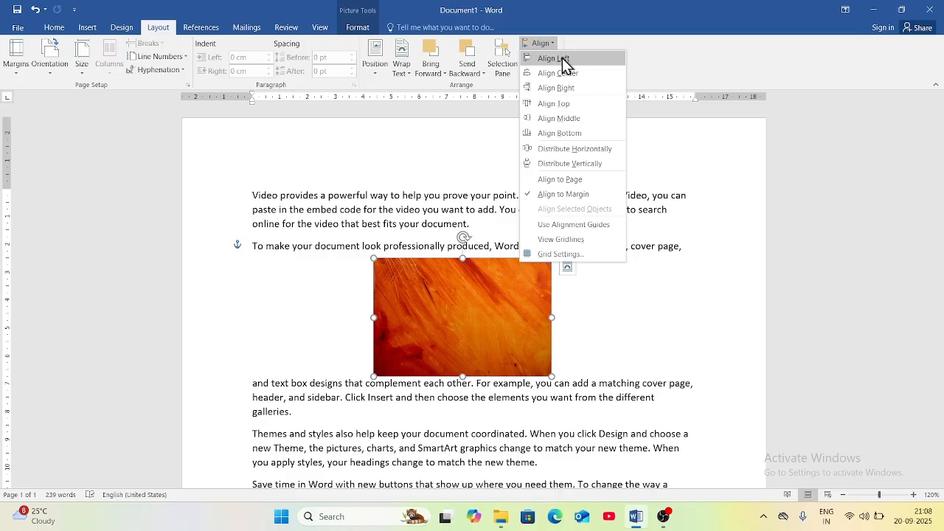
left_click(562, 58)
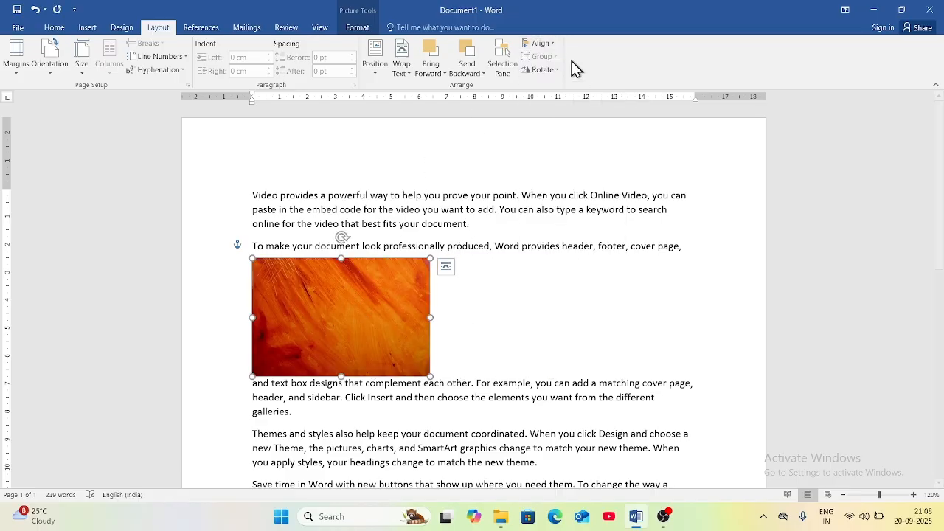
left_click(542, 44)
left_click(562, 74)
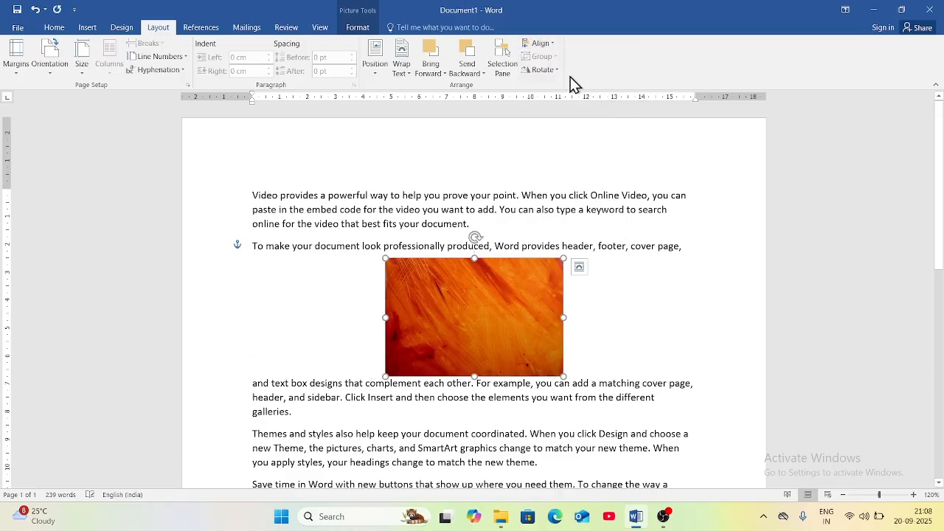
left_click(545, 43)
left_click(574, 89)
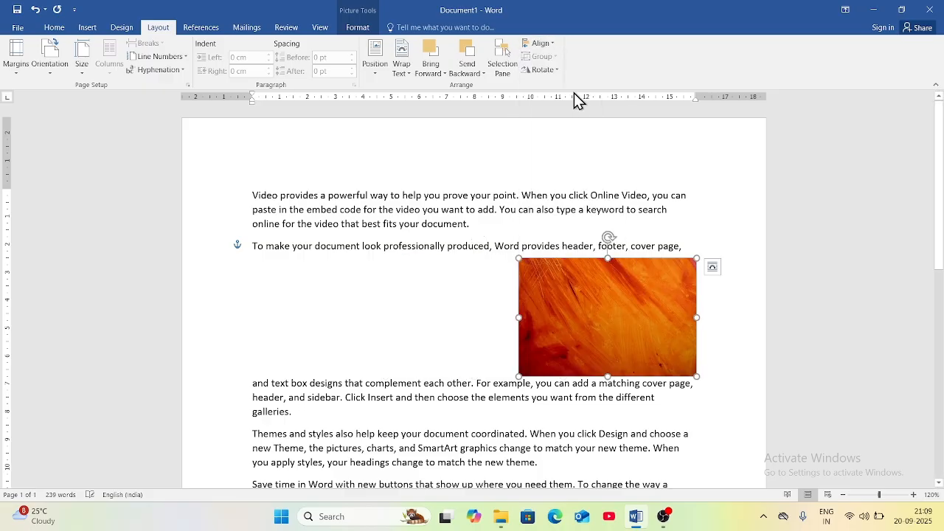
left_click(553, 43)
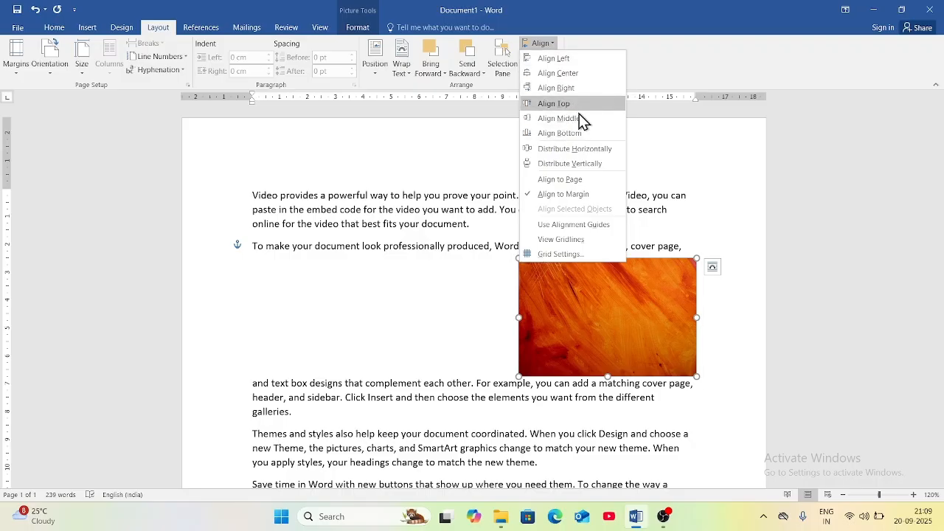
left_click(489, 279)
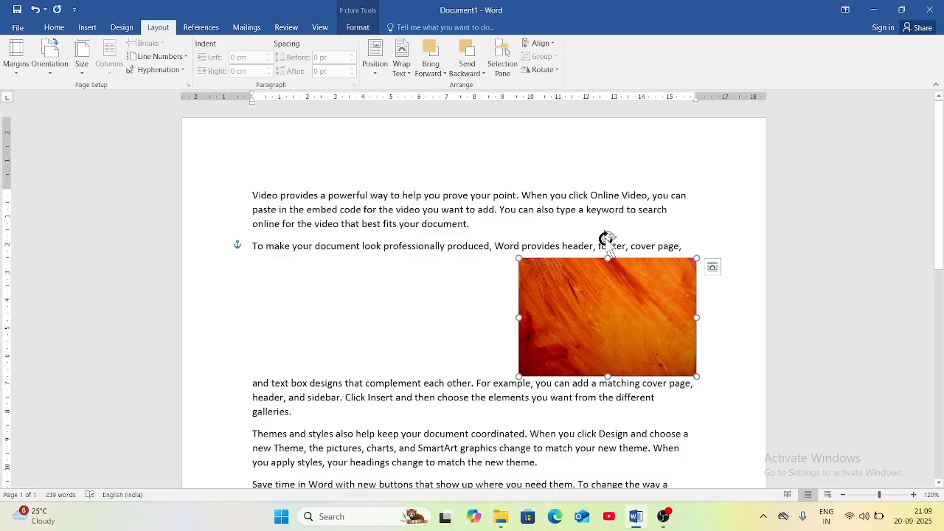
Tilt the orange picture slightly, flip it horizontally, and move it beneath the first paragraph.
left_click_drag(611, 240, 602, 235)
left_click(542, 69)
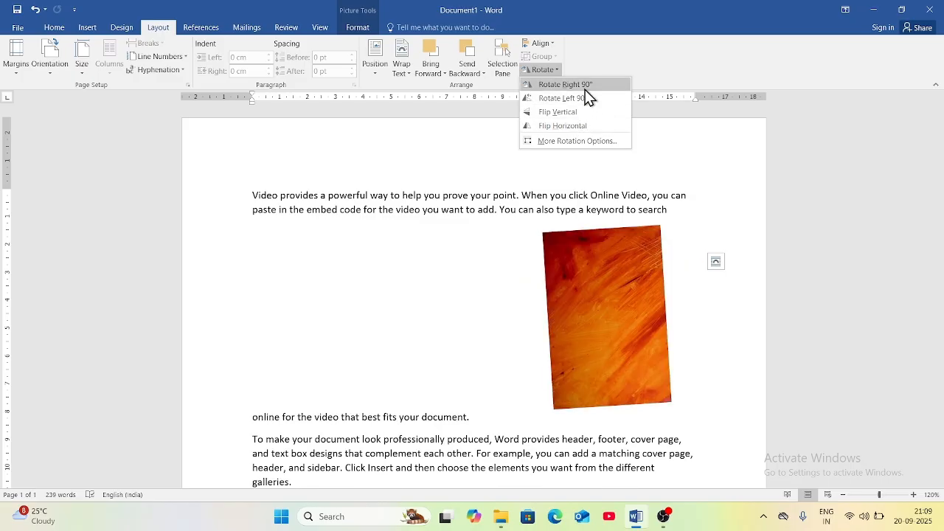
left_click(587, 126)
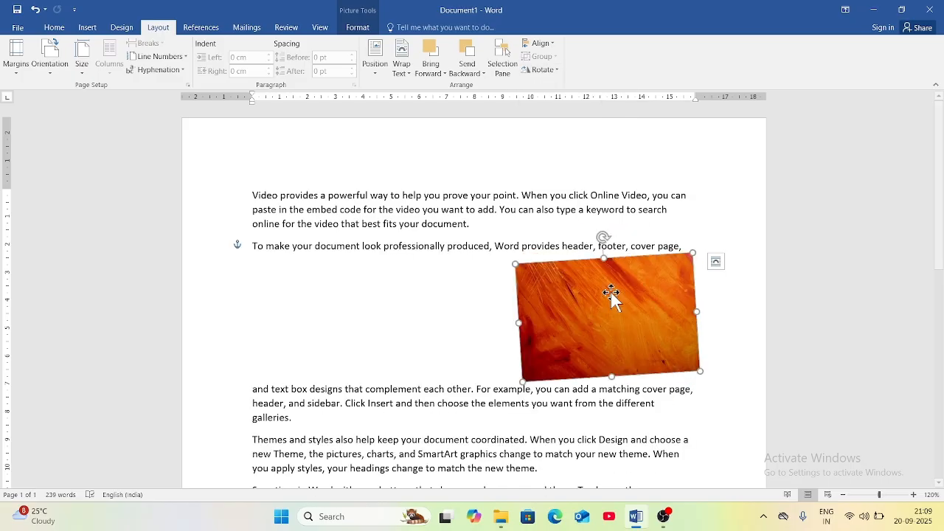
left_click_drag(603, 295, 435, 271)
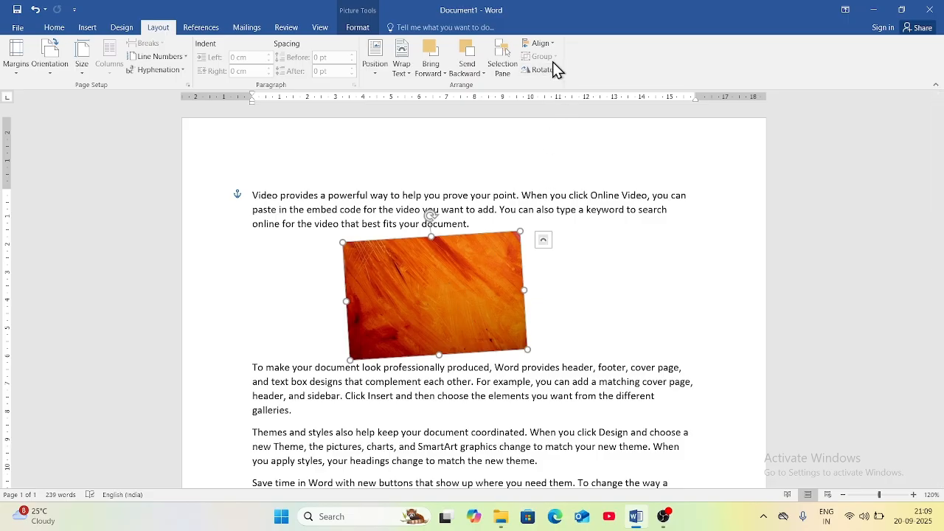
left_click(413, 411)
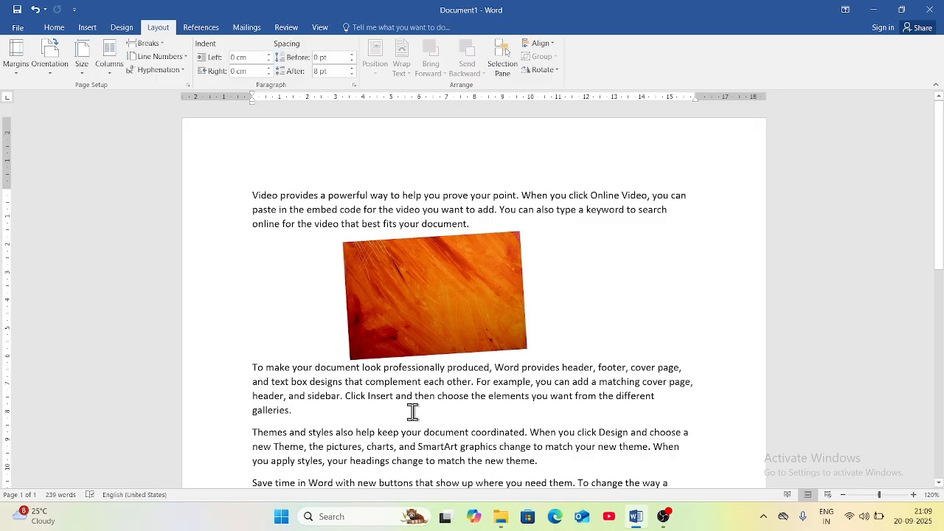
Add blank lines after 'galleries.' and place a five-point star below the paragraph.
key("Return")
key("Return")
key("Return")
key("Return")
key("Return")
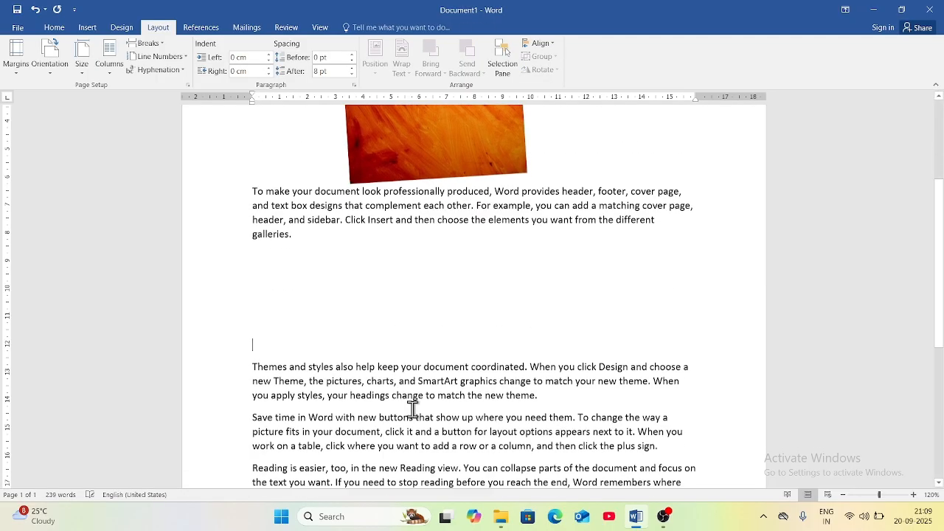
key("Return")
key("Return")
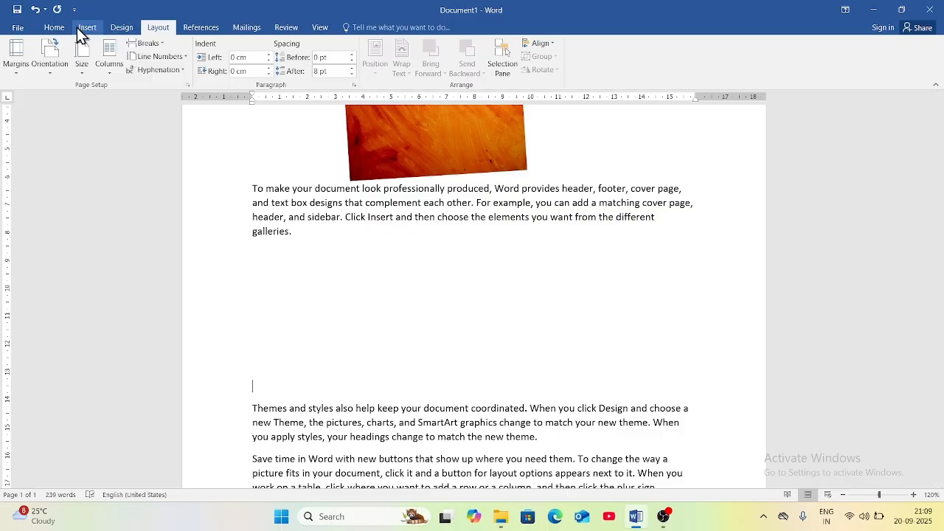
left_click(86, 30)
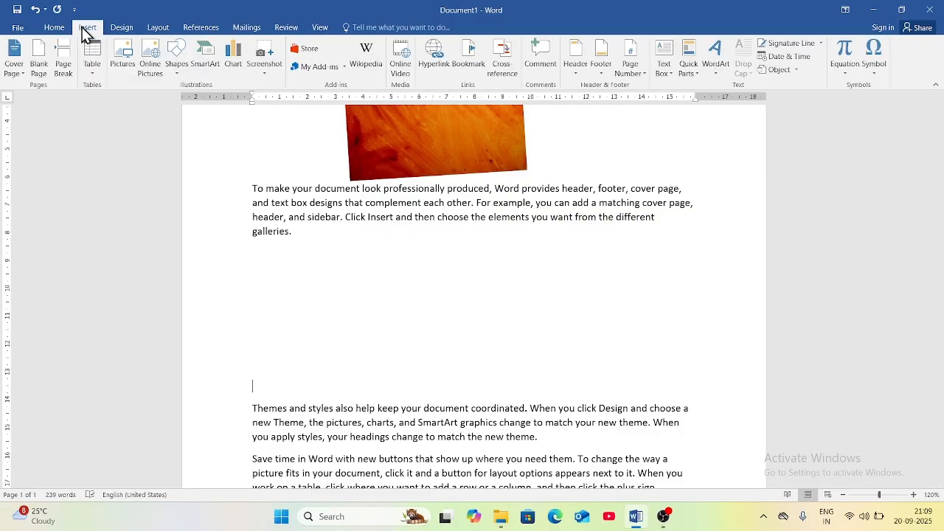
left_click(177, 66)
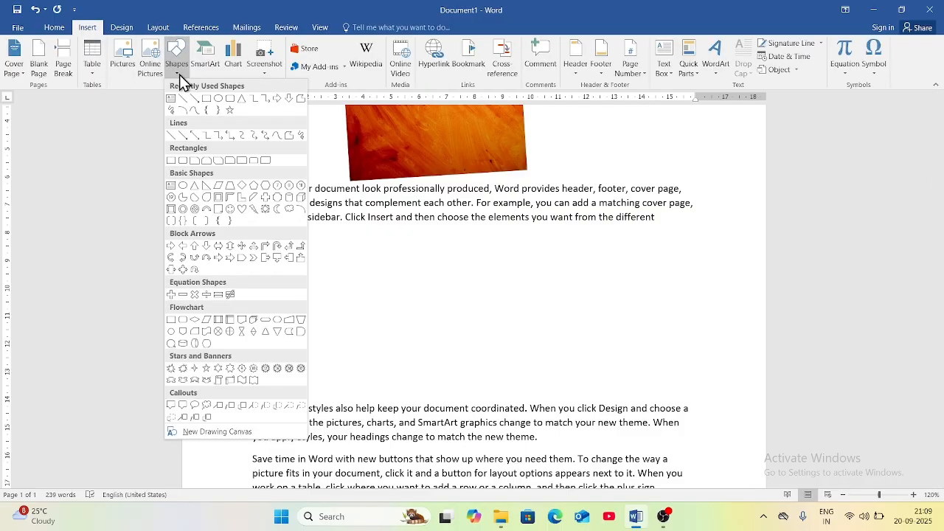
left_click(230, 110)
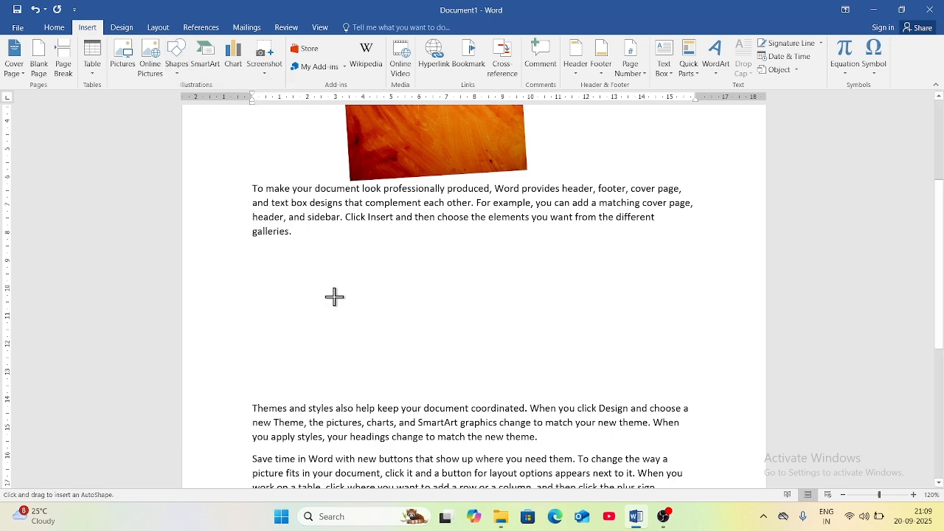
left_click(306, 263)
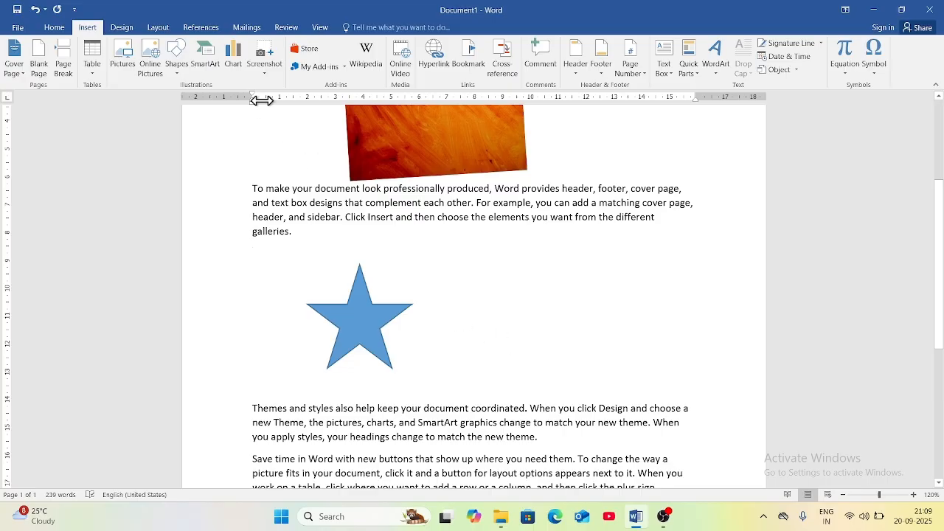
Draw an oval circle beside the star.
left_click(174, 66)
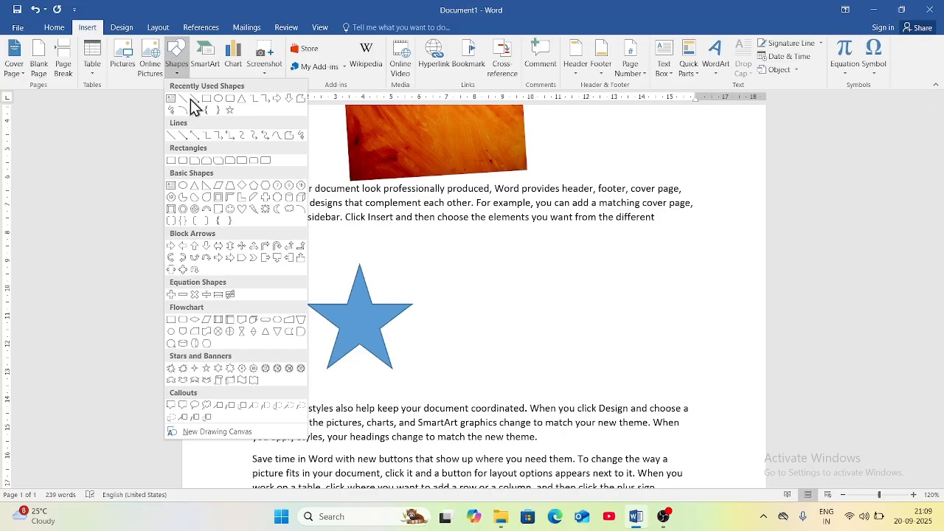
left_click(219, 101)
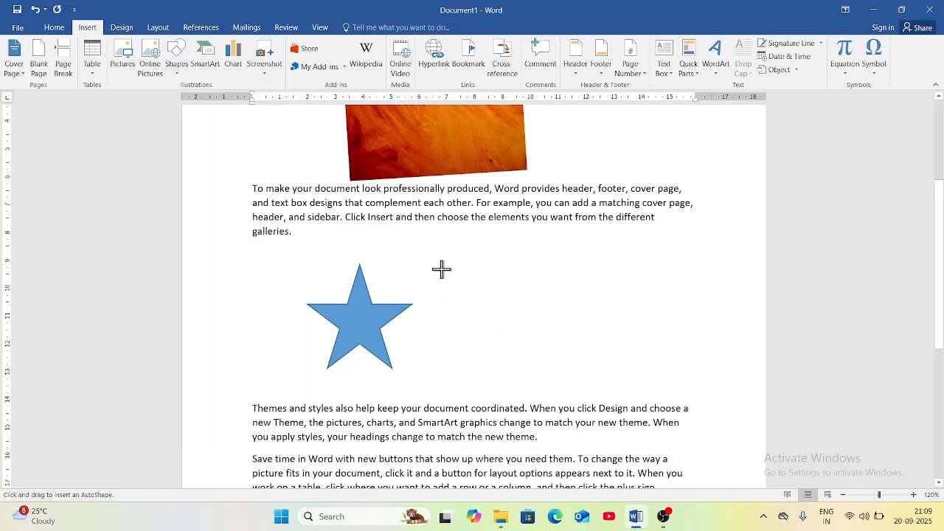
left_click_drag(440, 269, 555, 379)
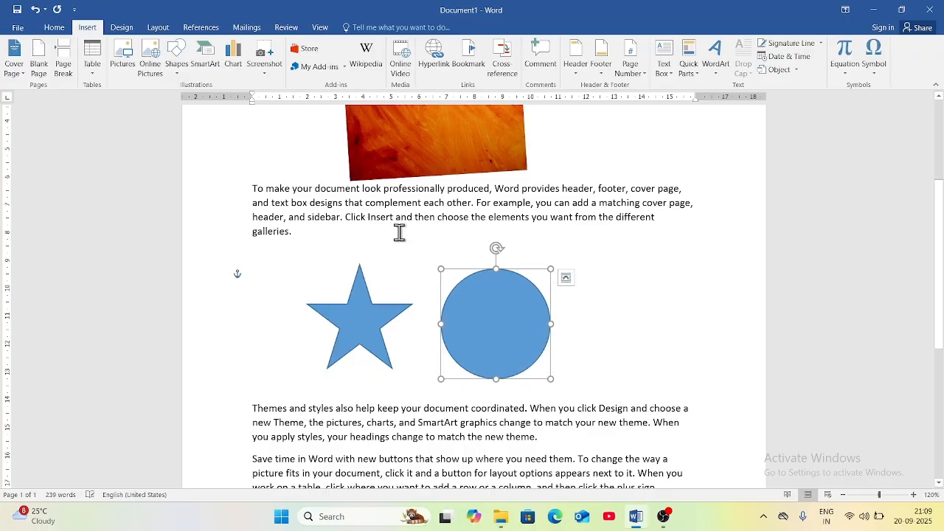
Drag the circle slightly to widen its gap from the star, leaving the circle selected.
left_click(410, 314)
left_click(355, 312)
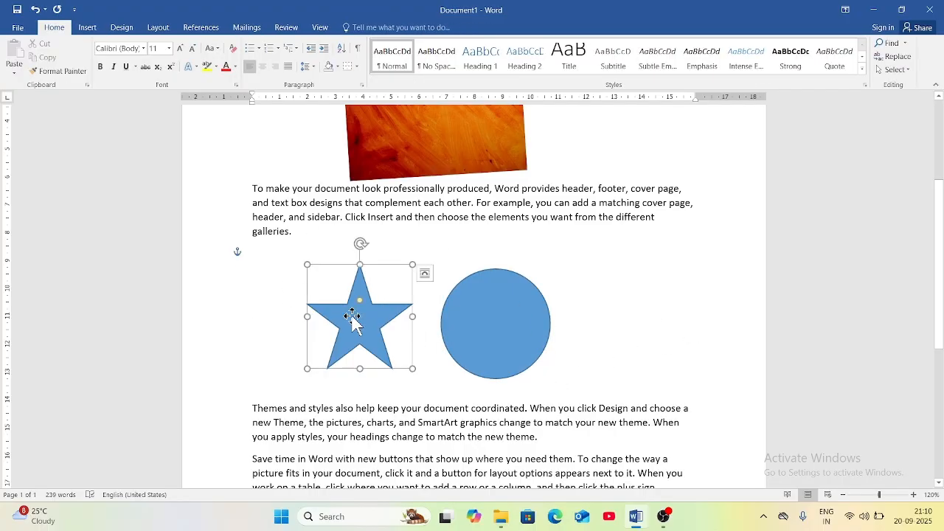
left_click(506, 323)
left_click(601, 343)
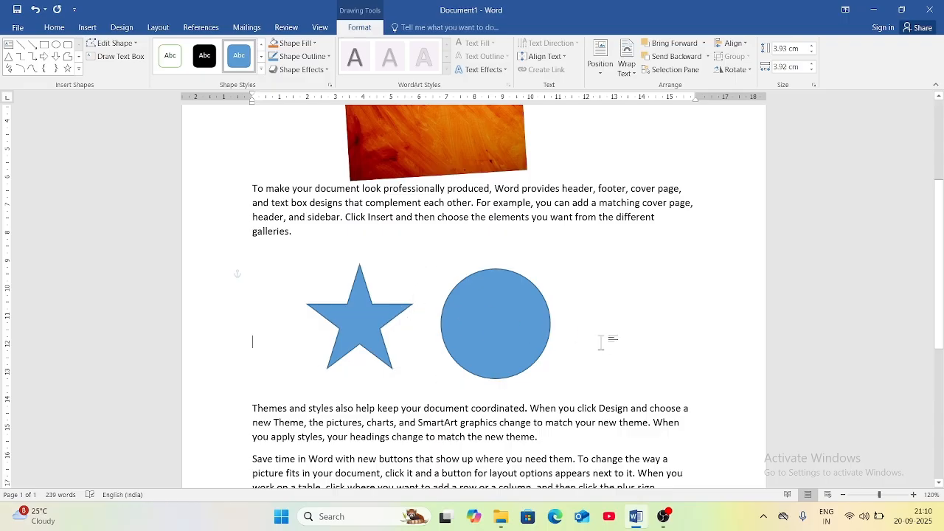
left_click(490, 317)
mouse_move(506, 318)
left_mouse_down()
mouse_move(520, 310)
mouse_move(552, 342)
mouse_move(477, 348)
left_mouse_up()
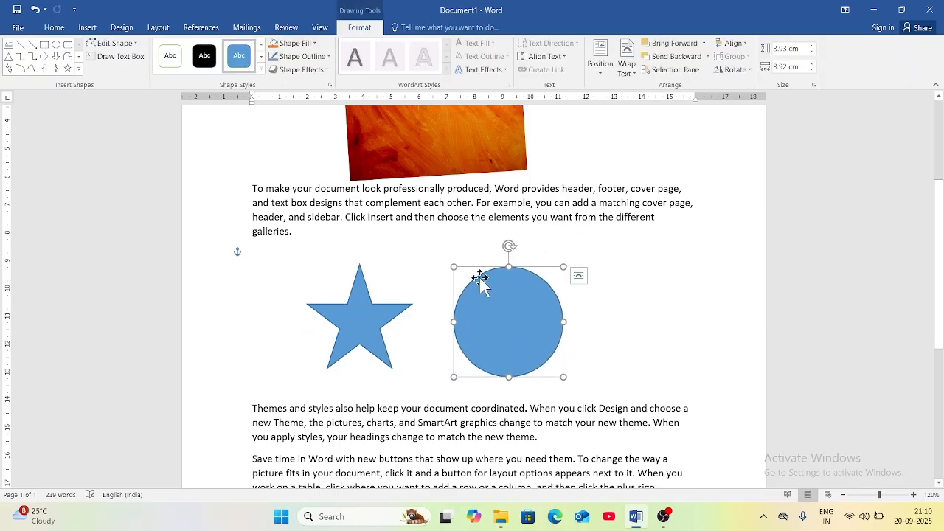
left_click(664, 330)
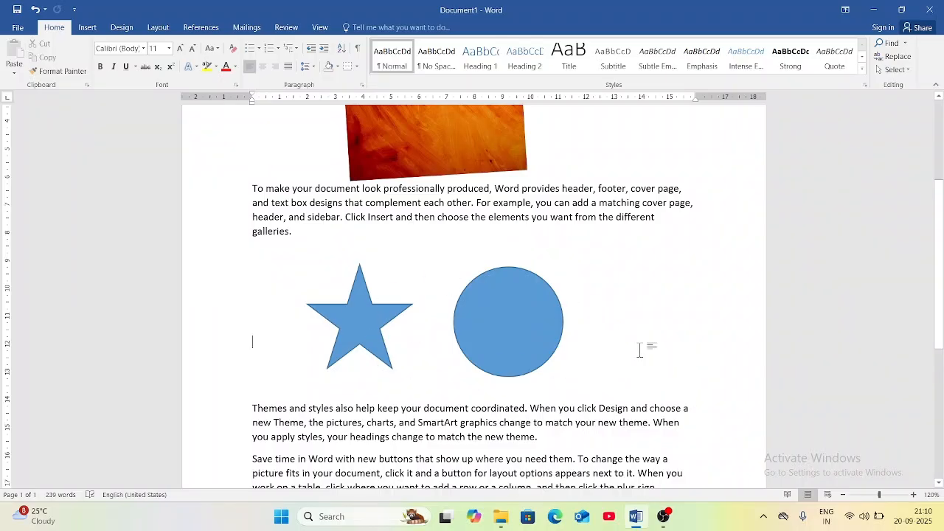
left_click(164, 28)
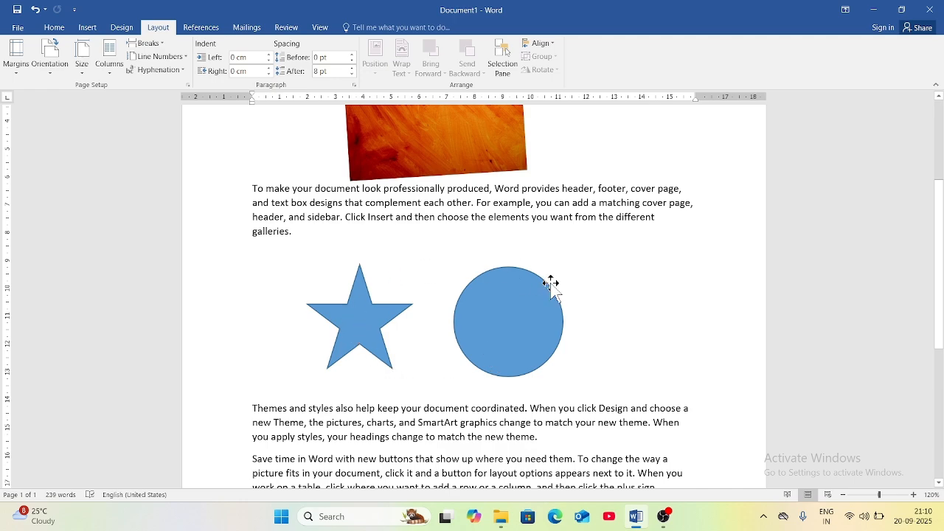
left_click(351, 317)
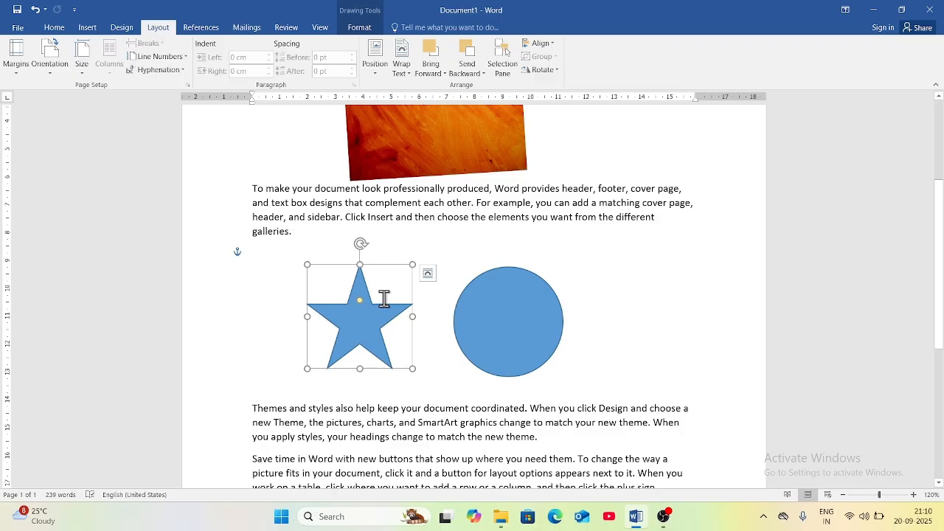
left_click(510, 328)
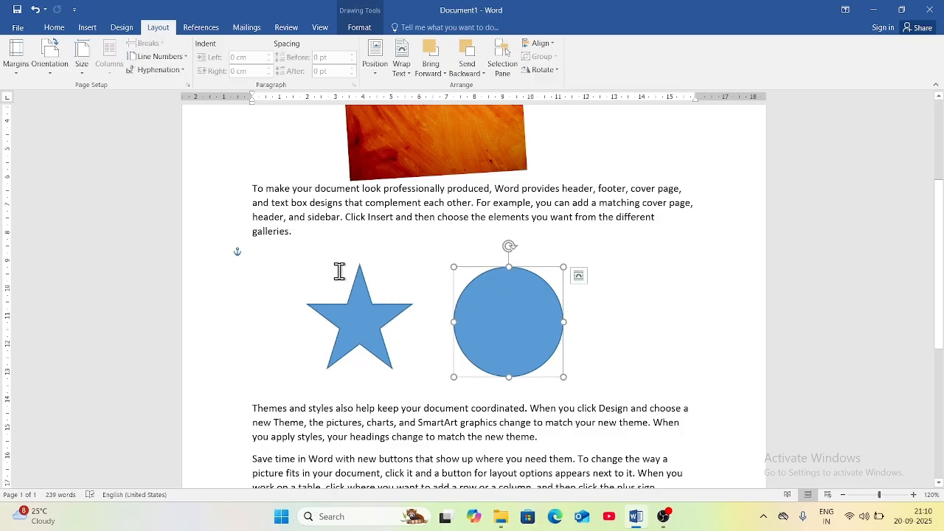
Select both the star and circle, group them into one object, and reselect the group.
left_click(659, 357)
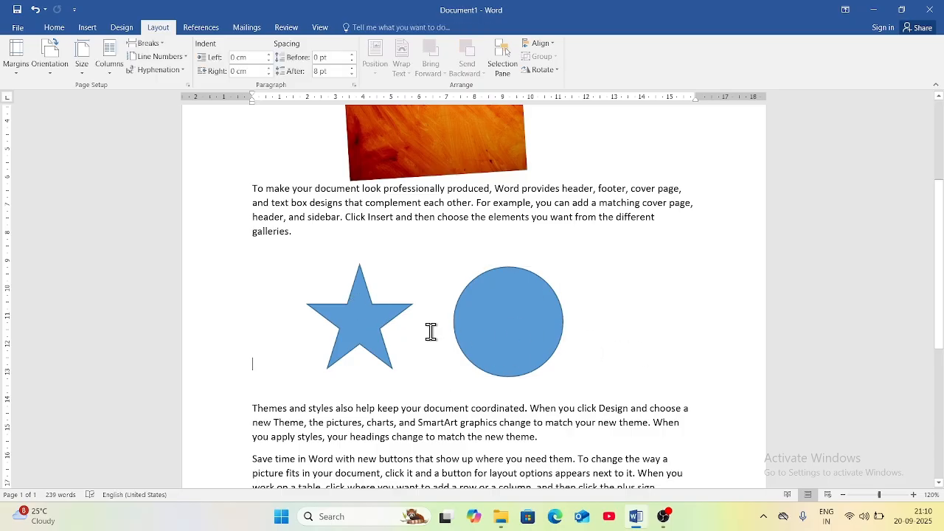
left_click(361, 320)
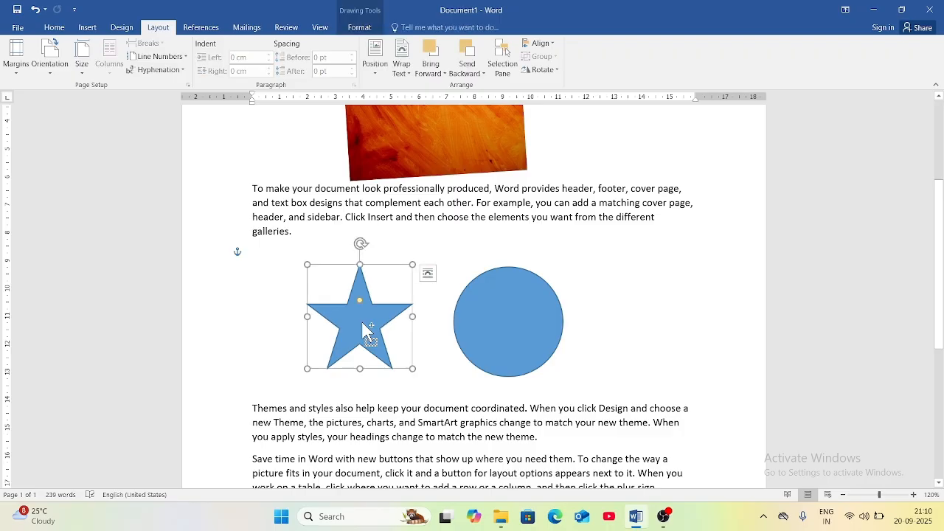
left_click(510, 310, "shift")
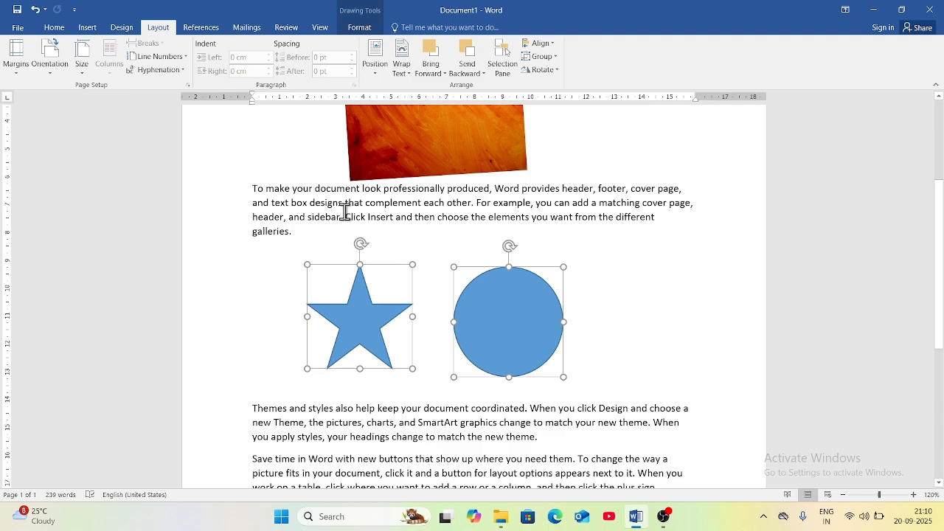
left_click(555, 58)
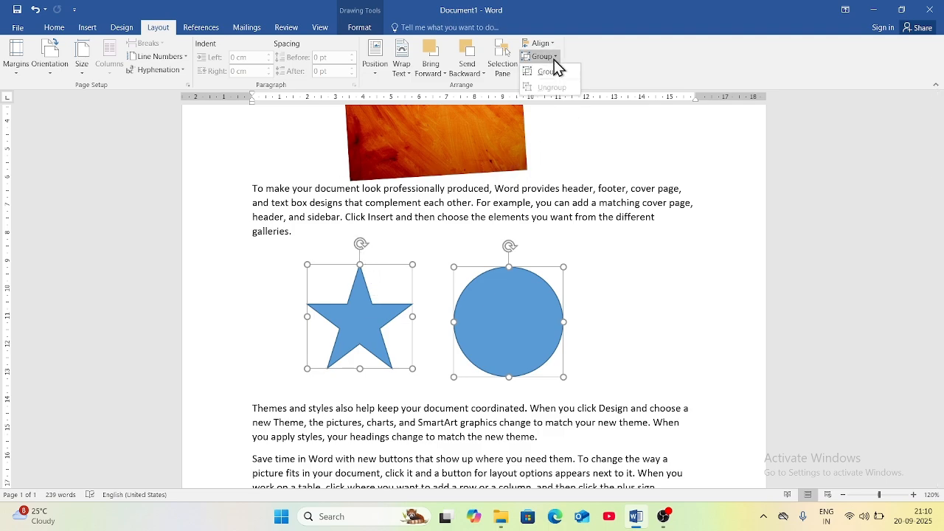
left_click(549, 72)
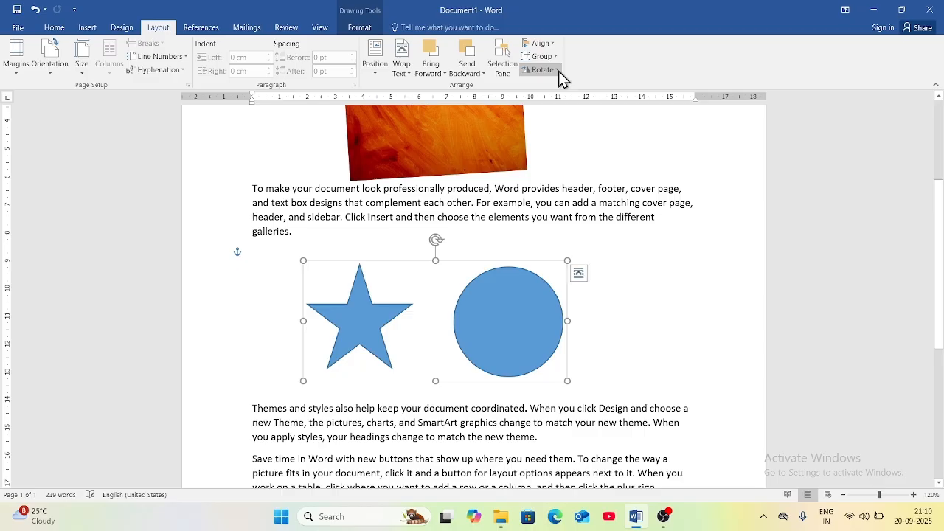
left_click(664, 347)
left_click(511, 344)
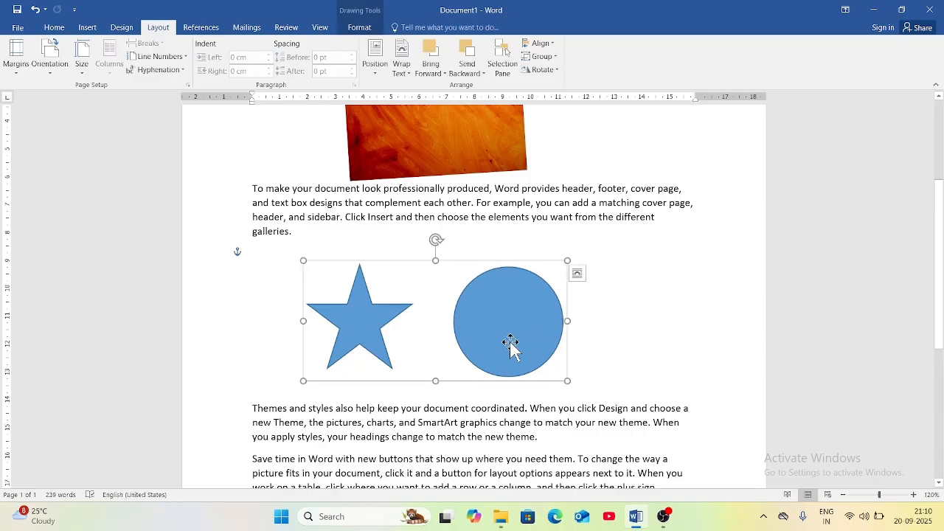